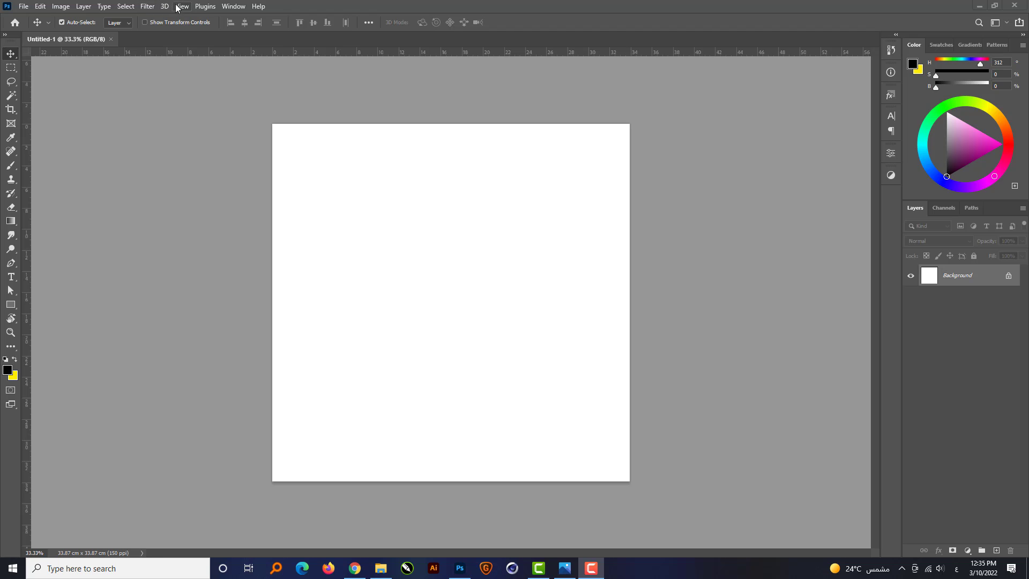
Add a guide layout to the canvas with 1 cm margins at the top, left, bottom and right.
{"action": "left_click", "coordinate": [182, 7]}
{"action": "left_click", "coordinate": [240, 336]}
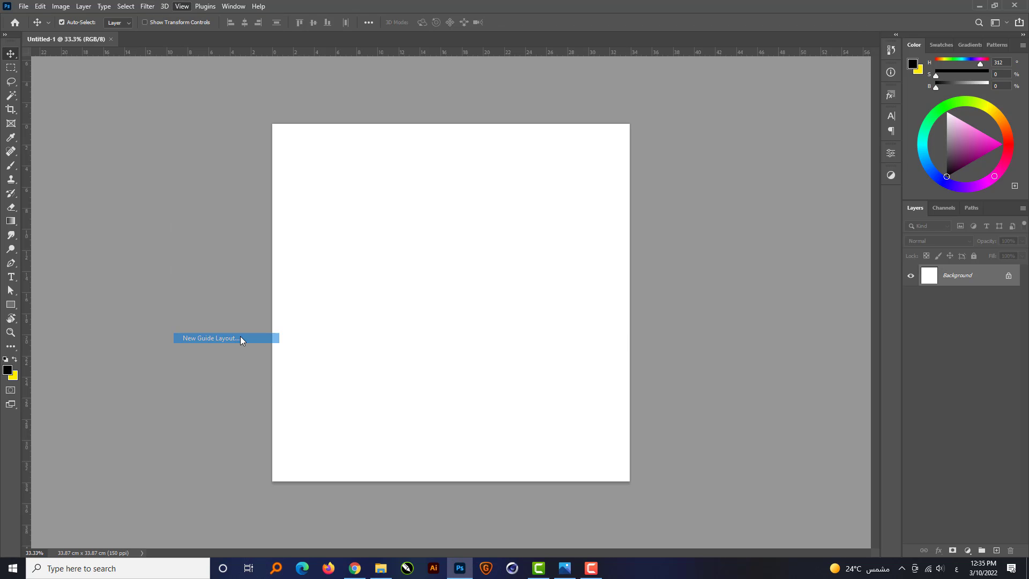
{"action": "double_click", "coordinate": [617, 308]}
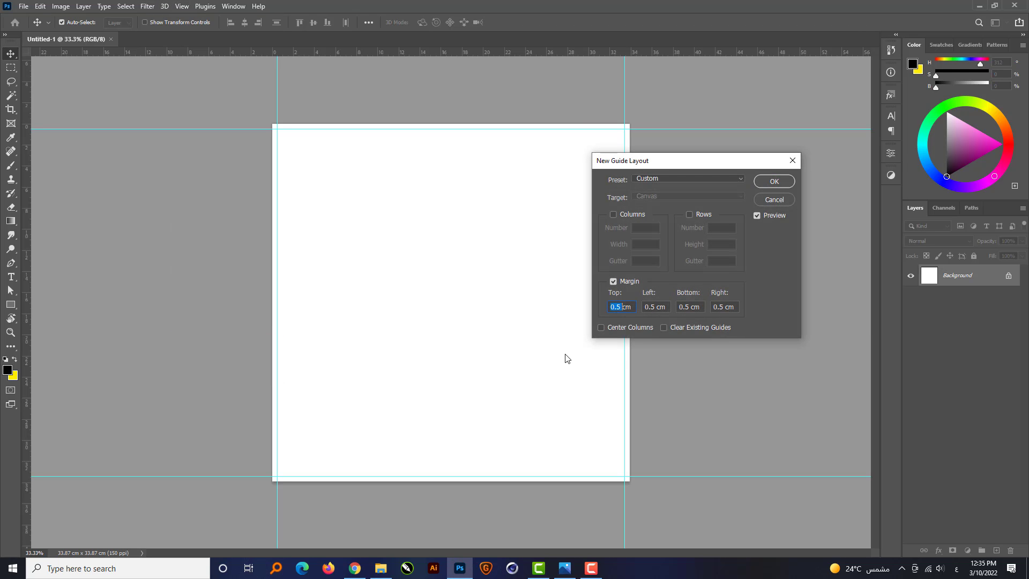
{"action": "type", "text": "1"}
{"action": "key", "text": "Tab"}
{"action": "type", "text": "1"}
{"action": "key", "text": "Tab"}
{"action": "type", "text": "1"}
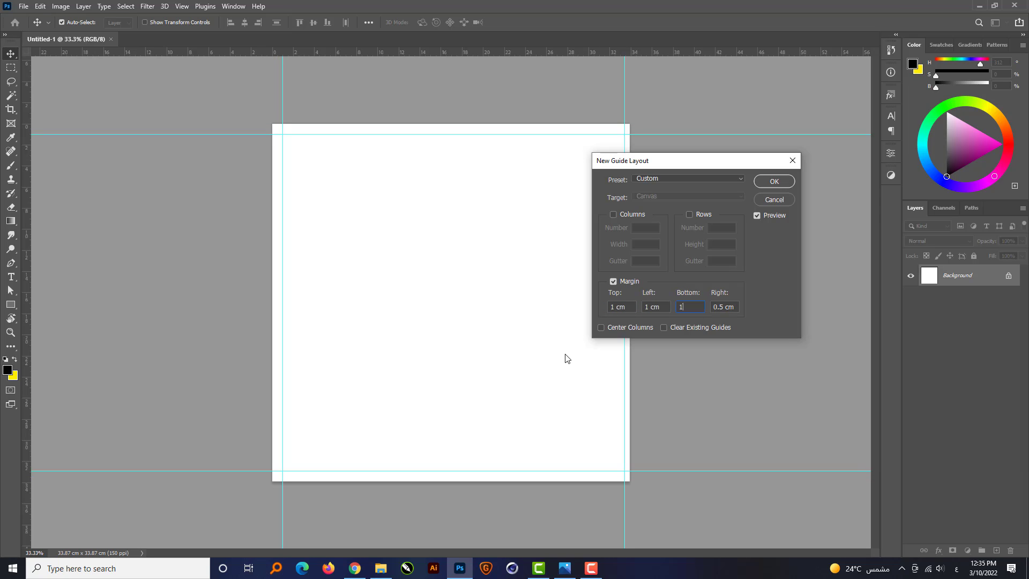
{"action": "key", "text": "Tab"}
{"action": "type", "text": "1"}
{"action": "key", "text": "Return"}
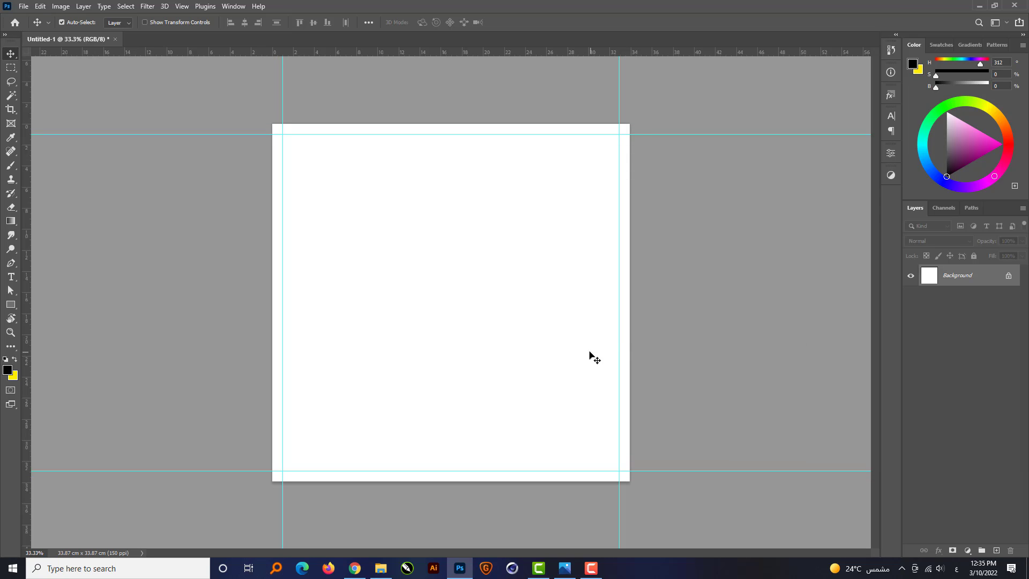
Unlock the Background layer and add a Gradient Overlay effect to it.
{"action": "left_click", "coordinate": [1008, 277]}
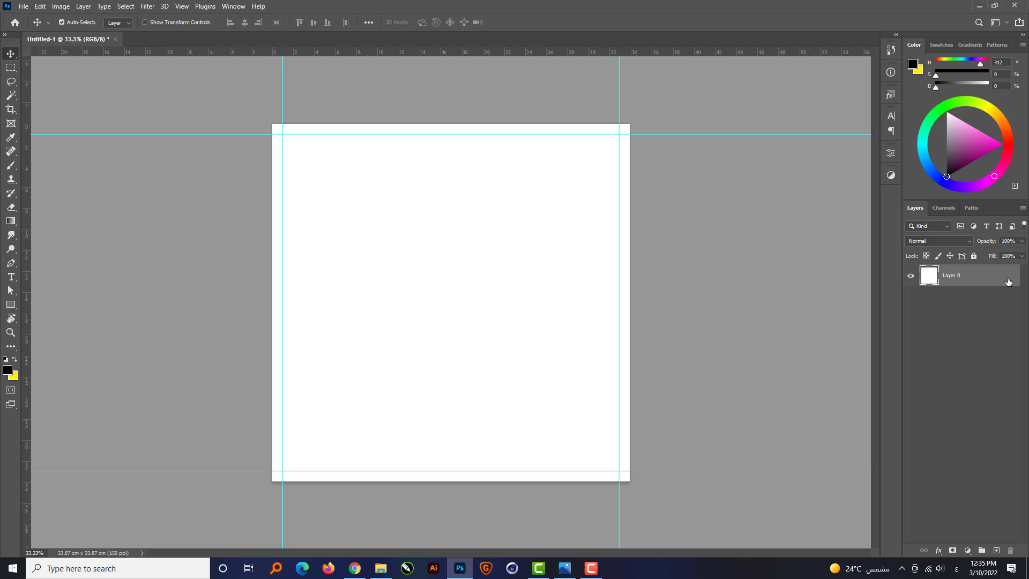
{"action": "left_click", "coordinate": [939, 550]}
{"action": "left_click", "coordinate": [960, 518]}
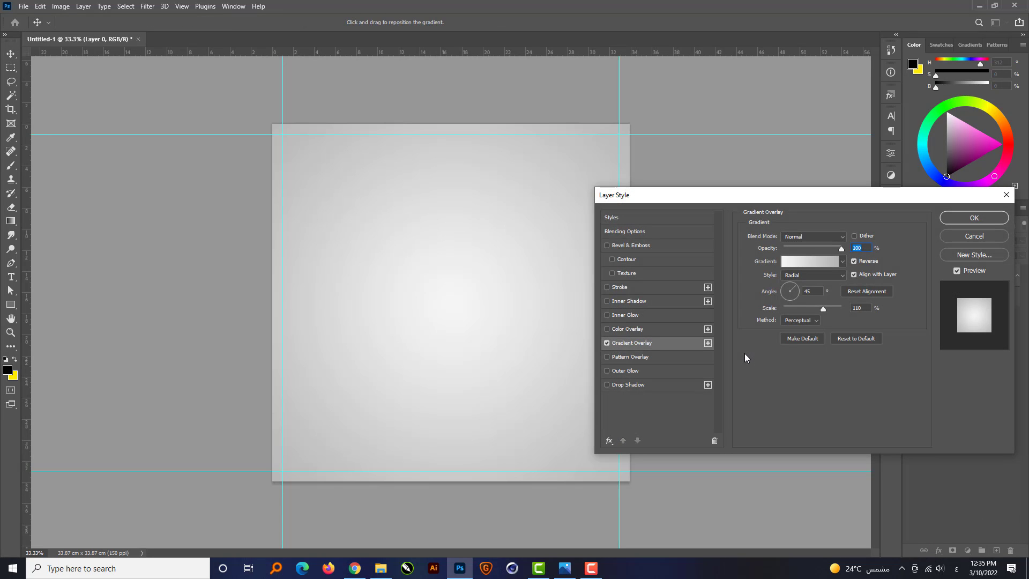
Set the overlay gradient's darker grey color stop to RGB 170, 170, 170 and apply the layer style.
{"action": "left_click", "coordinate": [812, 262]}
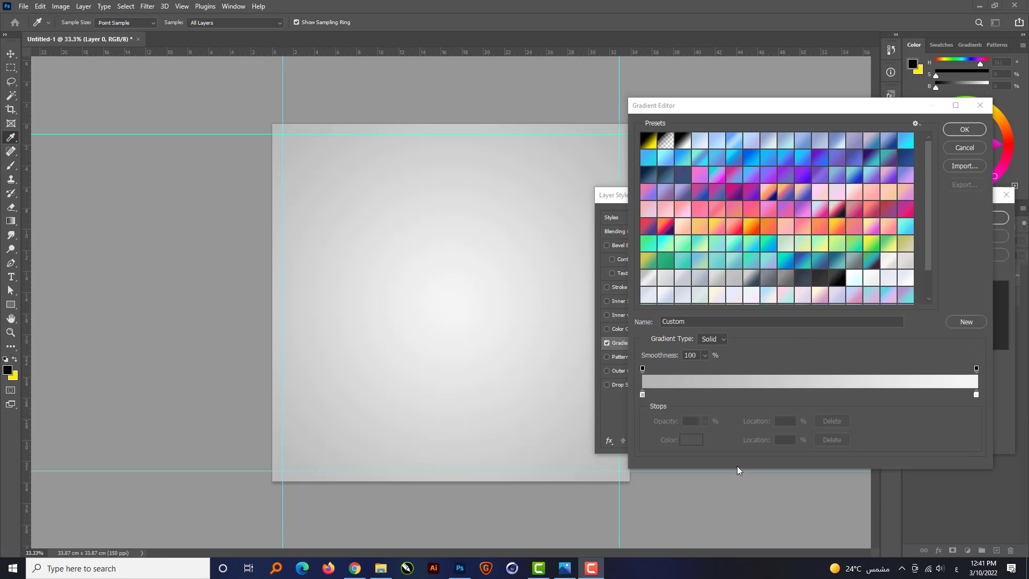
{"action": "left_click", "coordinate": [642, 394]}
{"action": "left_click", "coordinate": [695, 441]}
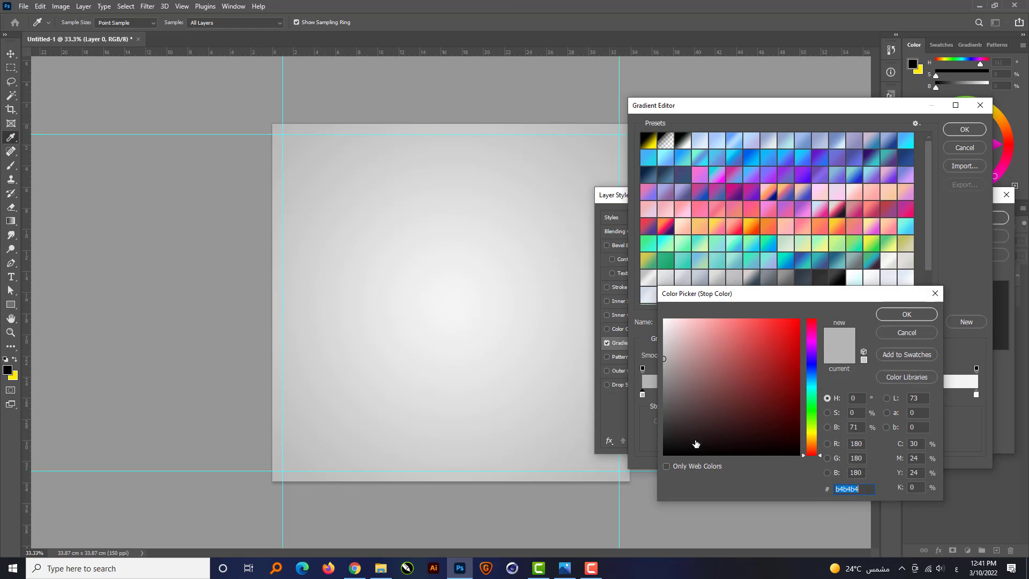
{"action": "left_click", "coordinate": [863, 444]}
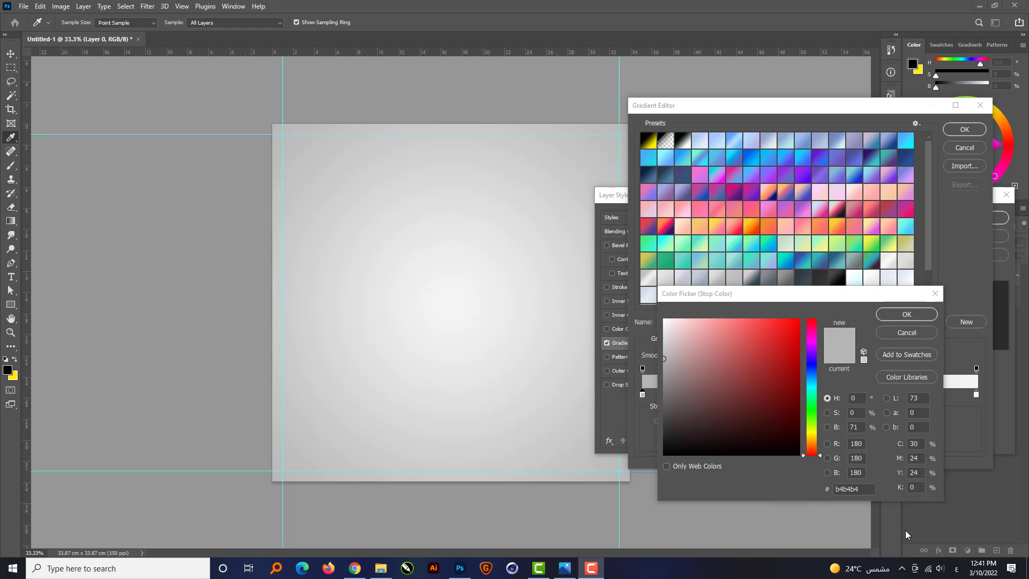
{"action": "left_click", "coordinate": [725, 495]}
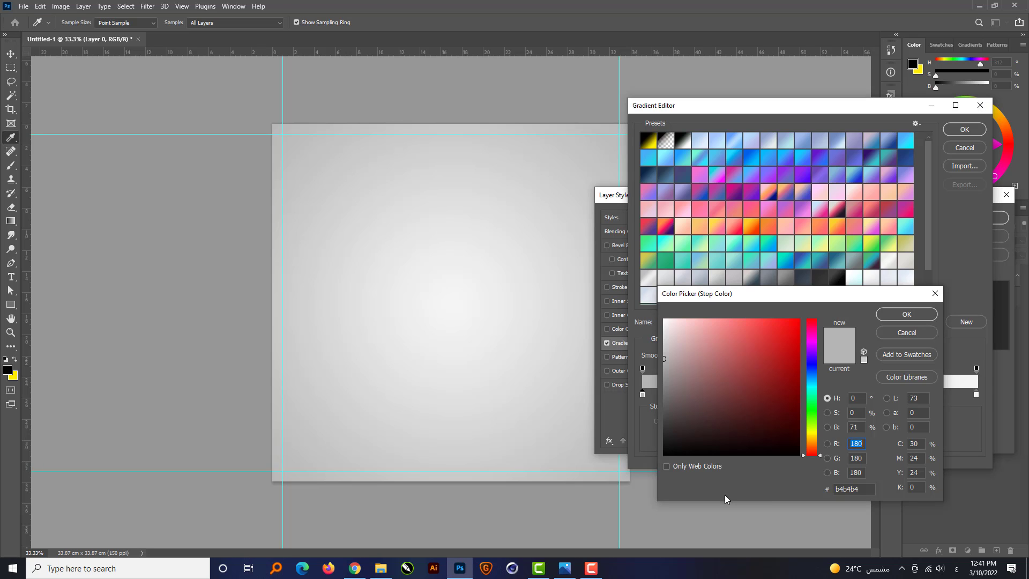
{"action": "type", "text": "170"}
{"action": "key", "text": "Tab"}
{"action": "type", "text": "170"}
{"action": "key", "text": "Tab"}
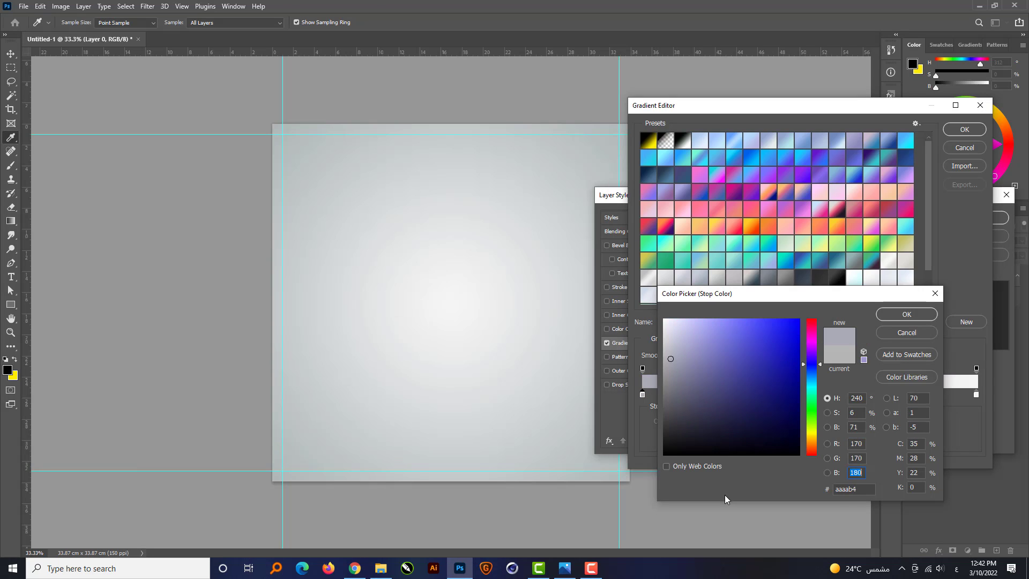
{"action": "type", "text": "170"}
{"action": "key", "text": "Return"}
{"action": "key", "text": "Return"}
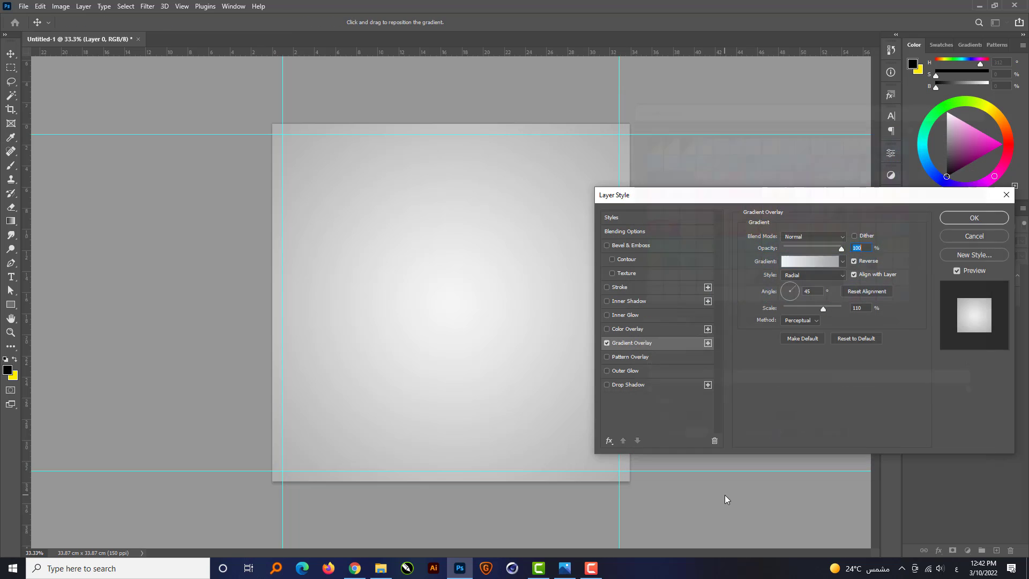
{"action": "key", "text": "Return"}
Place the sneaker image from the file folder onto the canvas, scale it down slightly and position it just below the center.
{"action": "key", "text": "ctrl+0"}
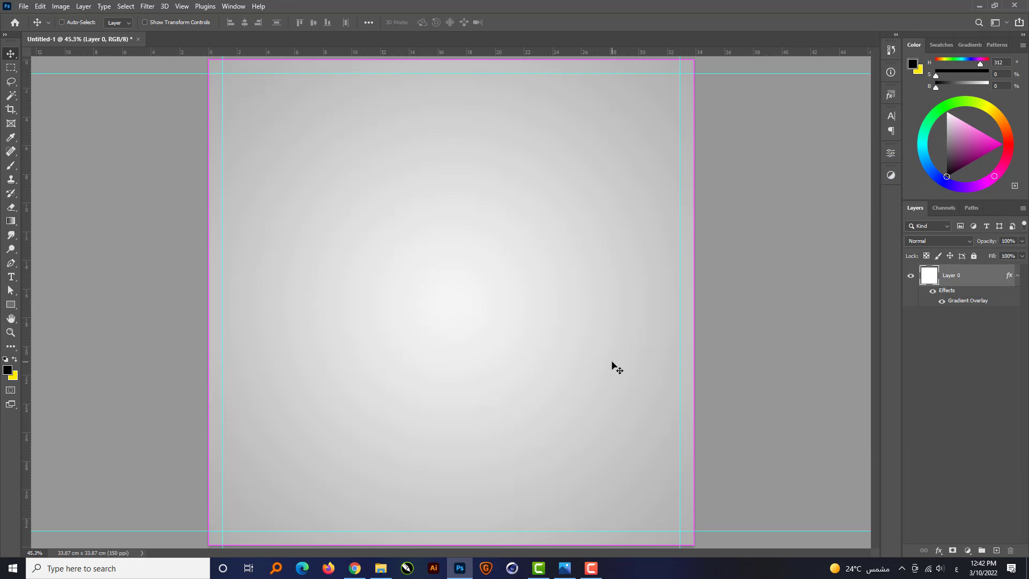
{"action": "left_click", "coordinate": [381, 568]}
{"action": "left_click_drag", "start_coordinate": [294, 85], "coordinate": [468, 426]}
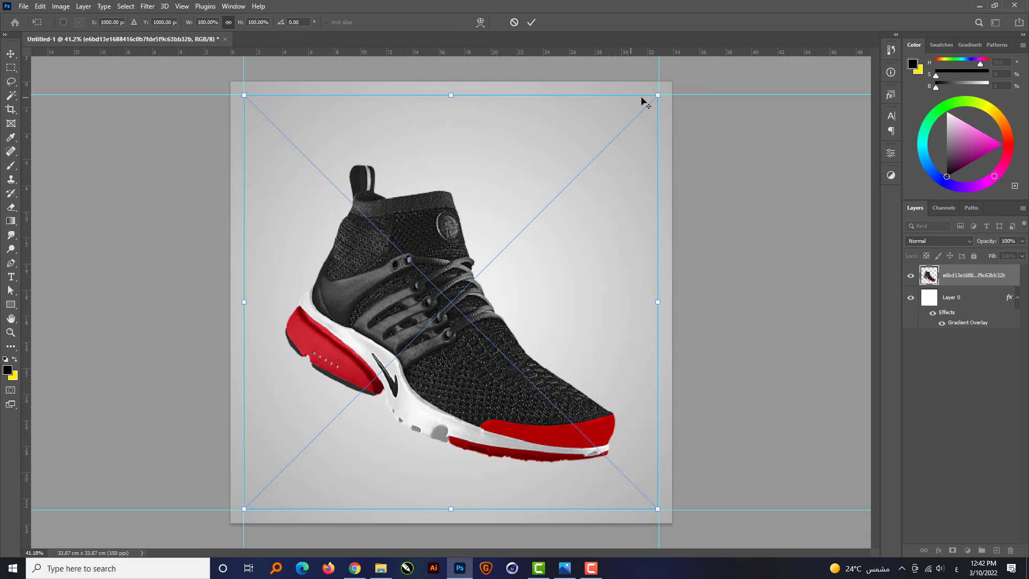
{"action": "left_click_drag", "start_coordinate": [659, 97], "coordinate": [639, 114]}
{"action": "left_click_drag", "start_coordinate": [532, 295], "coordinate": [531, 312]}
{"action": "key", "text": "Return"}
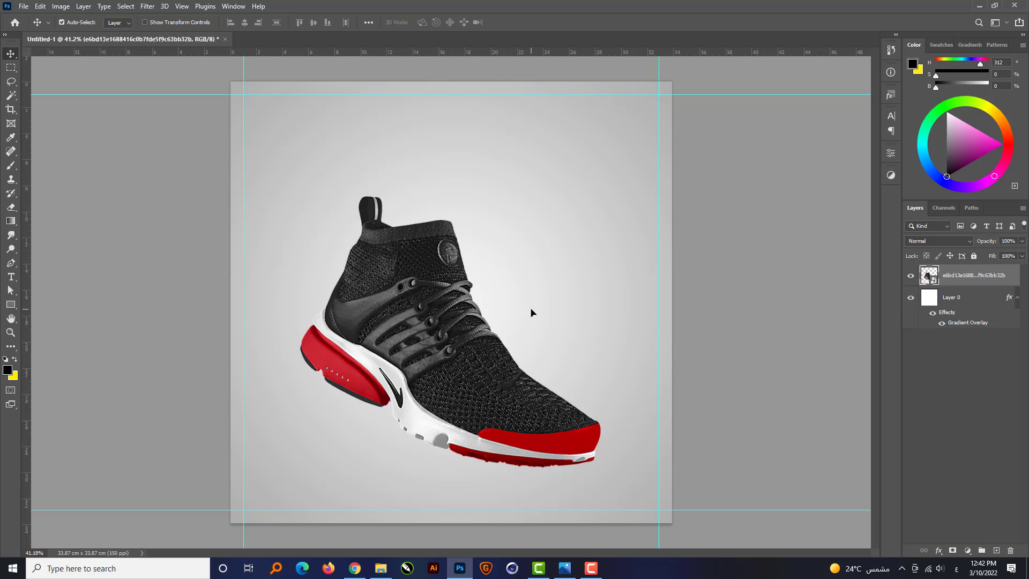
Create a new layer beneath the sneaker and paint one soft black shadow dab under the sole with a flattened 700 px brush.
{"action": "left_click", "coordinate": [996, 550]}
{"action": "left_click_drag", "start_coordinate": [973, 277], "coordinate": [975, 310]}
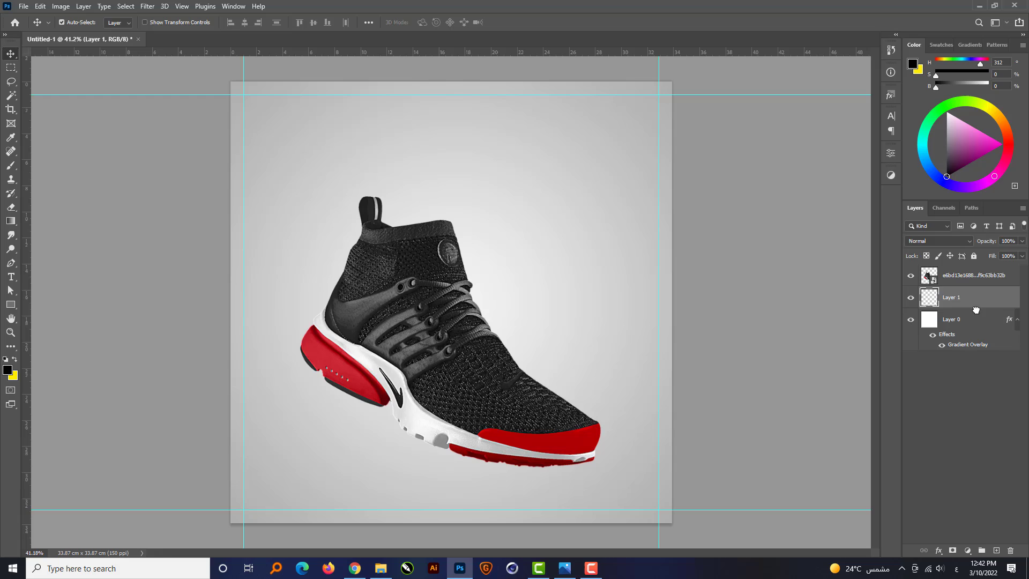
{"action": "left_click", "coordinate": [10, 169]}
{"action": "right_click", "coordinate": [519, 282]}
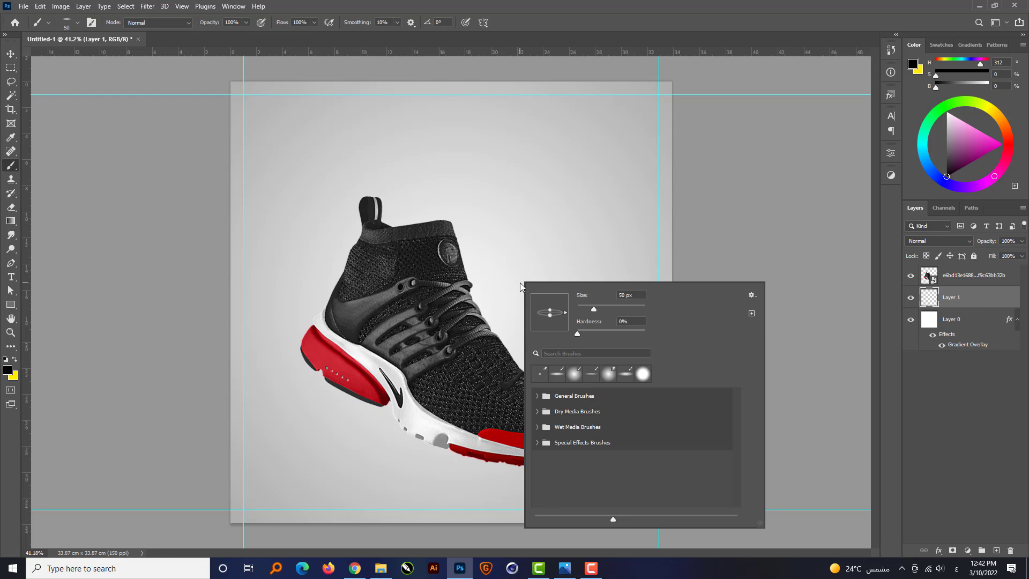
{"action": "type", "text": "500"}
{"action": "key", "text": "Return"}
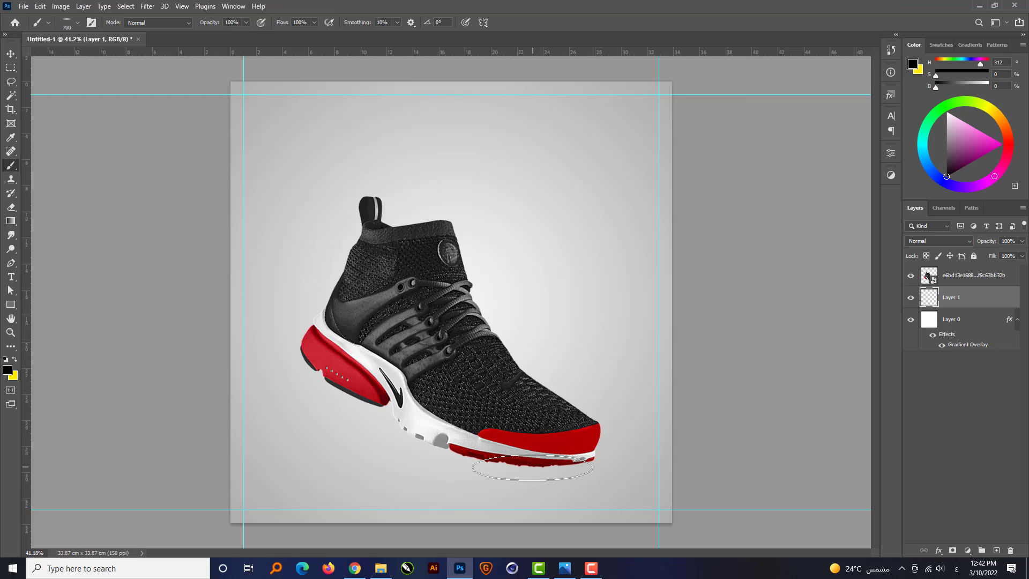
{"action": "left_click", "coordinate": [532, 468]}
Transform the painted shadow to about 42% height and 149% width, and position it under the sneaker's toe.
{"action": "key", "text": "v"}
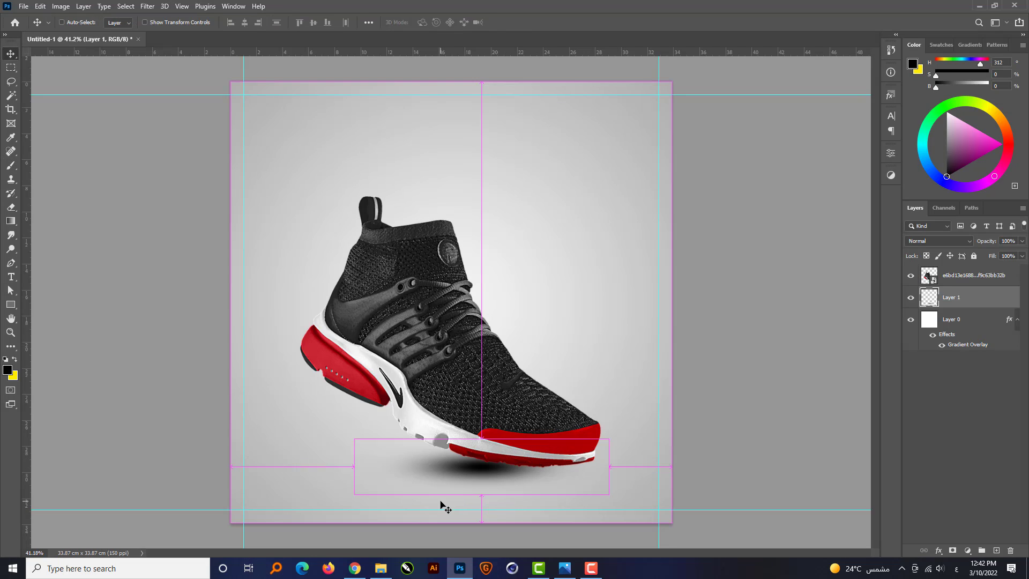
{"action": "key", "text": "ctrl+t"}
{"action": "left_click_drag", "start_coordinate": [478, 441], "coordinate": [488, 467]}
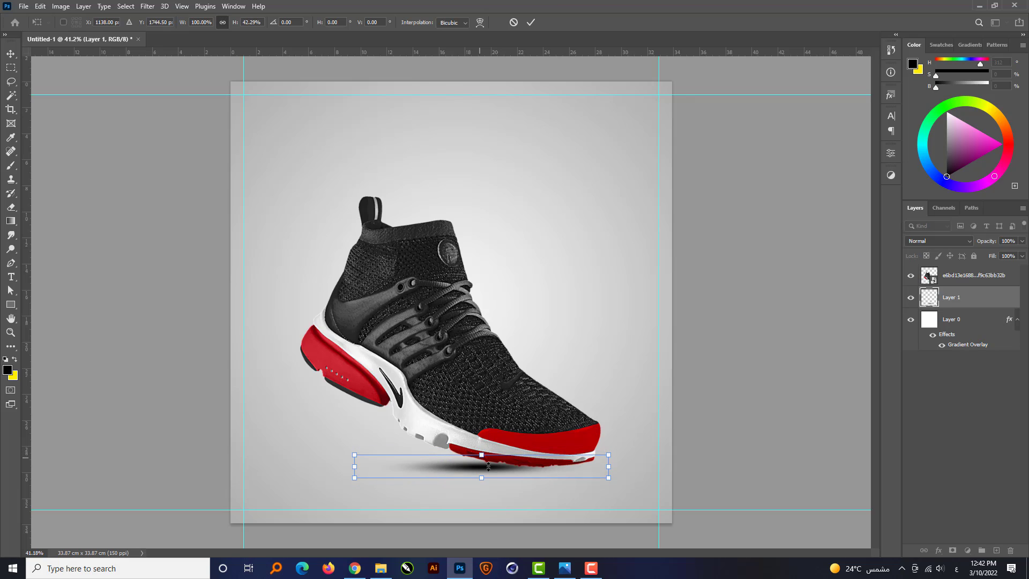
{"action": "left_click_drag", "start_coordinate": [608, 469], "coordinate": [670, 468]}
{"action": "left_click_drag", "start_coordinate": [482, 476], "coordinate": [535, 471]}
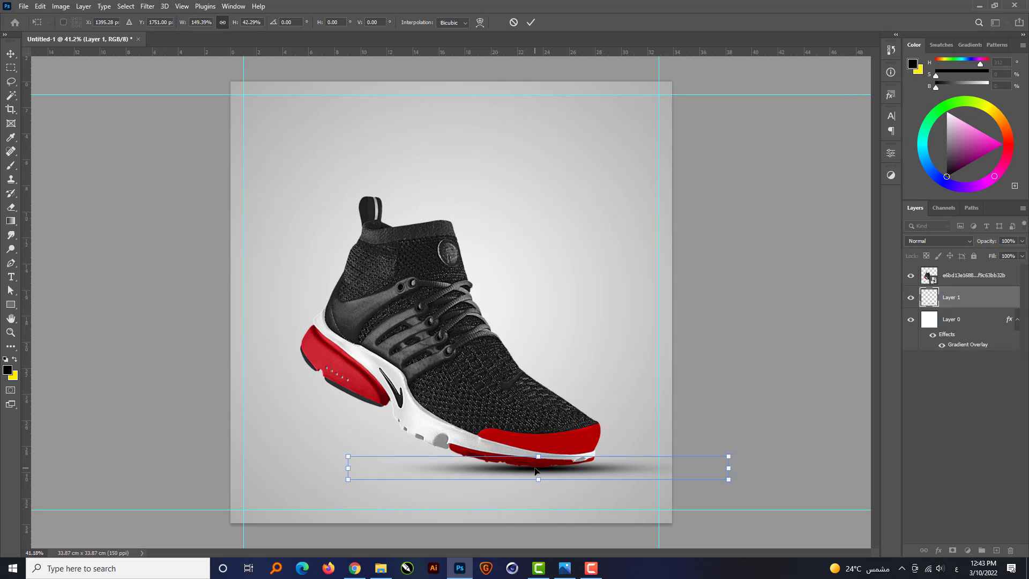
{"action": "key", "text": "Return"}
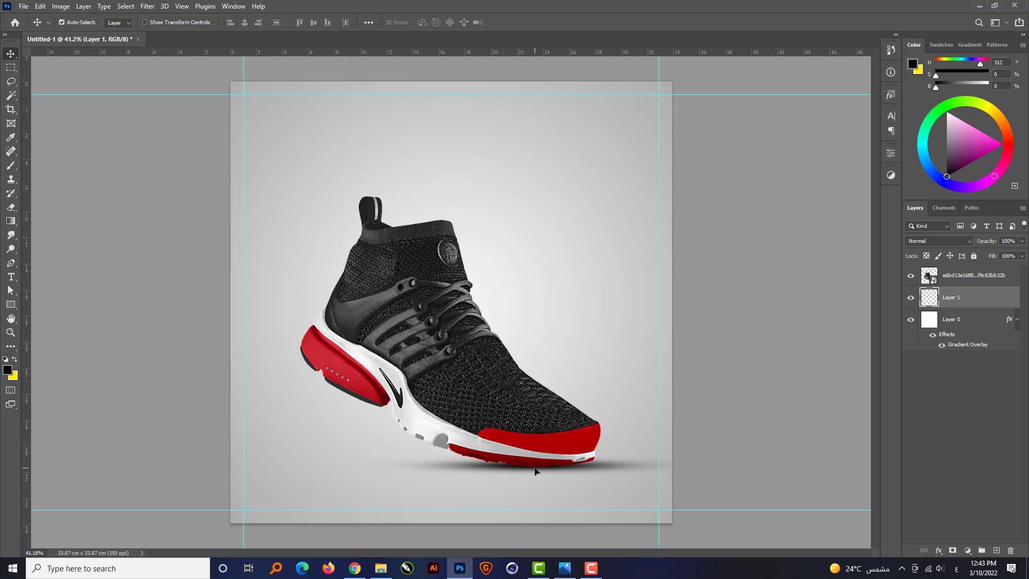
Draw a tall ellipse shape of about 336 × 794 px behind the sneaker's heel, above the shadow layer.
{"action": "left_click", "coordinate": [686, 426]}
{"action": "left_click", "coordinate": [974, 301]}
{"action": "left_click", "coordinate": [11, 305]}
{"action": "left_click", "coordinate": [43, 306]}
{"action": "key", "text": "shift+u"}
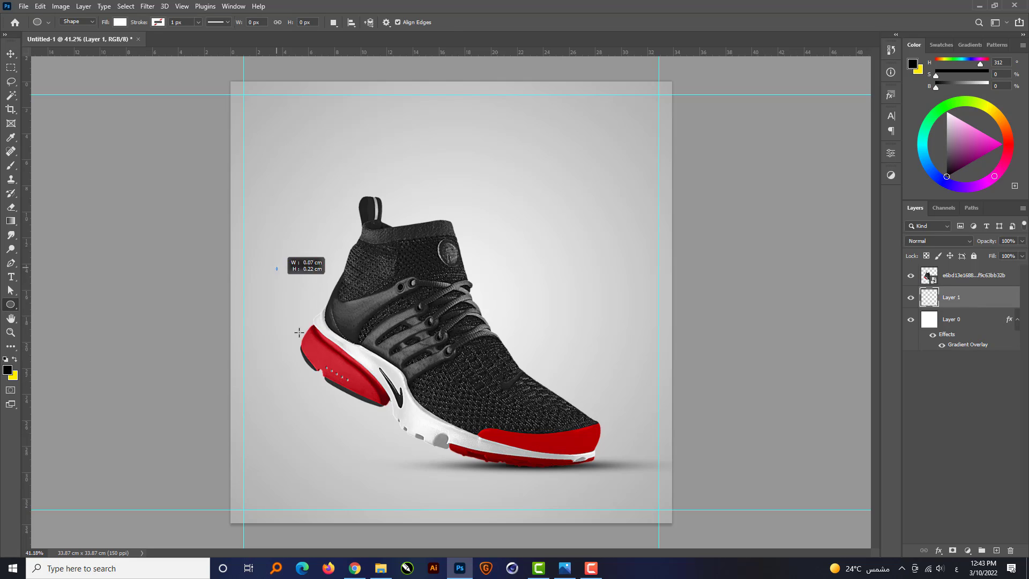
{"action": "left_click_drag", "start_coordinate": [276, 267], "coordinate": [350, 442]}
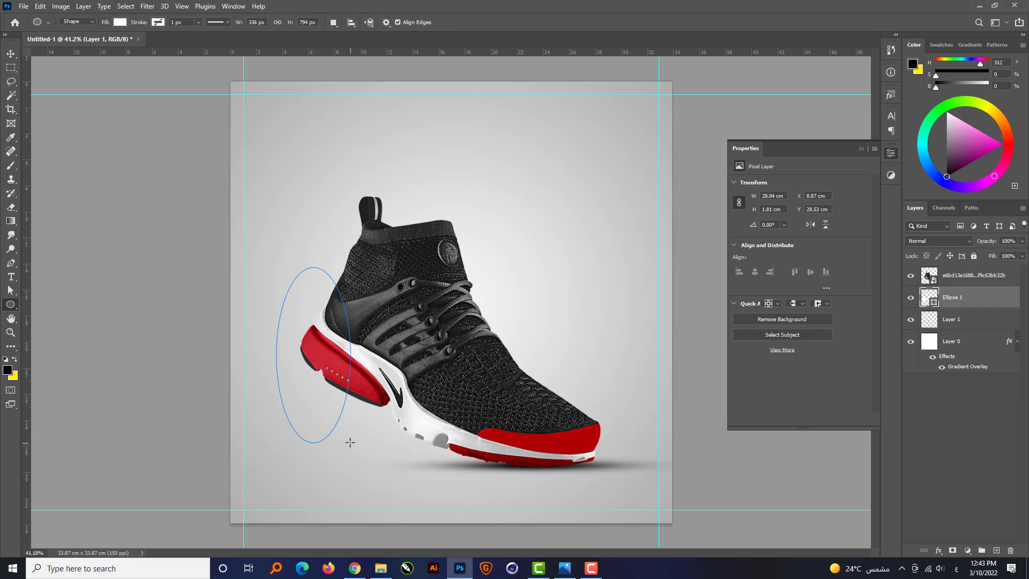
{"action": "left_click", "coordinate": [861, 149]}
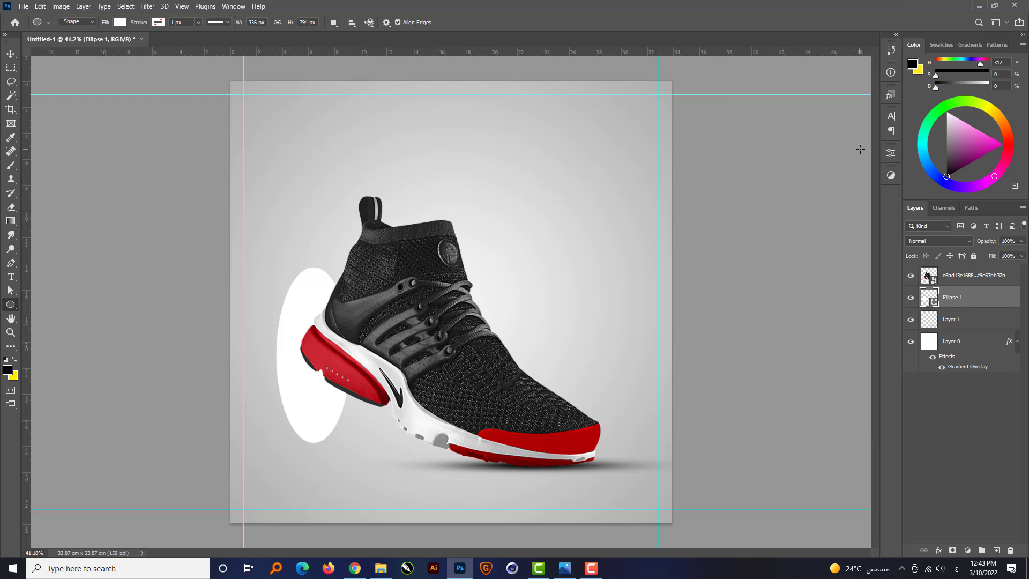
Change the ellipse's fill color to black.
{"action": "double_click", "coordinate": [935, 303]}
{"action": "left_click_drag", "start_coordinate": [665, 320], "coordinate": [593, 474]}
{"action": "left_click", "coordinate": [907, 315]}
Rotate the black ellipse to about -68° and move it beneath the raised middle of the sole.
{"action": "key", "text": "v"}
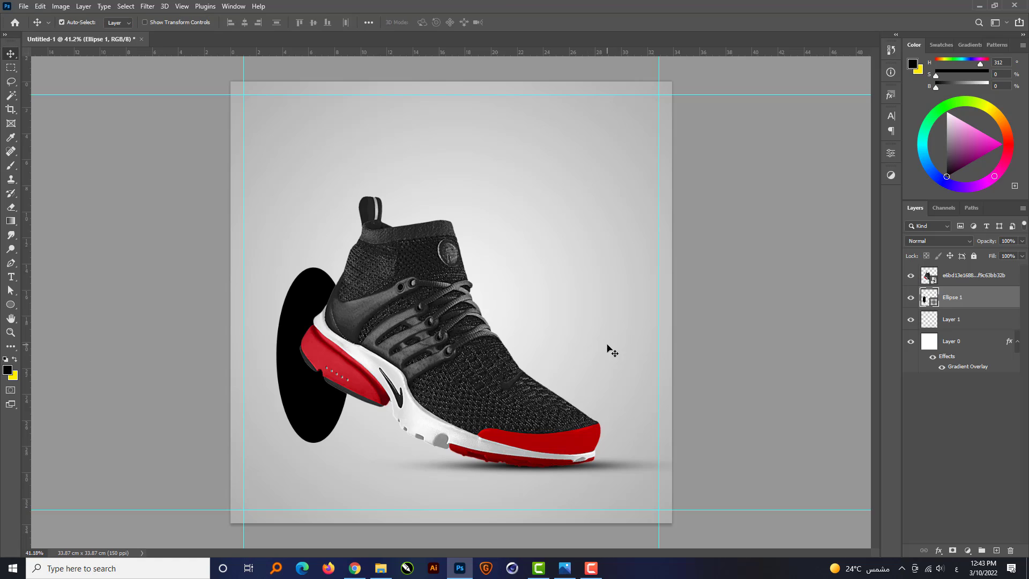
{"action": "key", "text": "ctrl+t"}
{"action": "left_click_drag", "start_coordinate": [336, 422], "coordinate": [570, 361]}
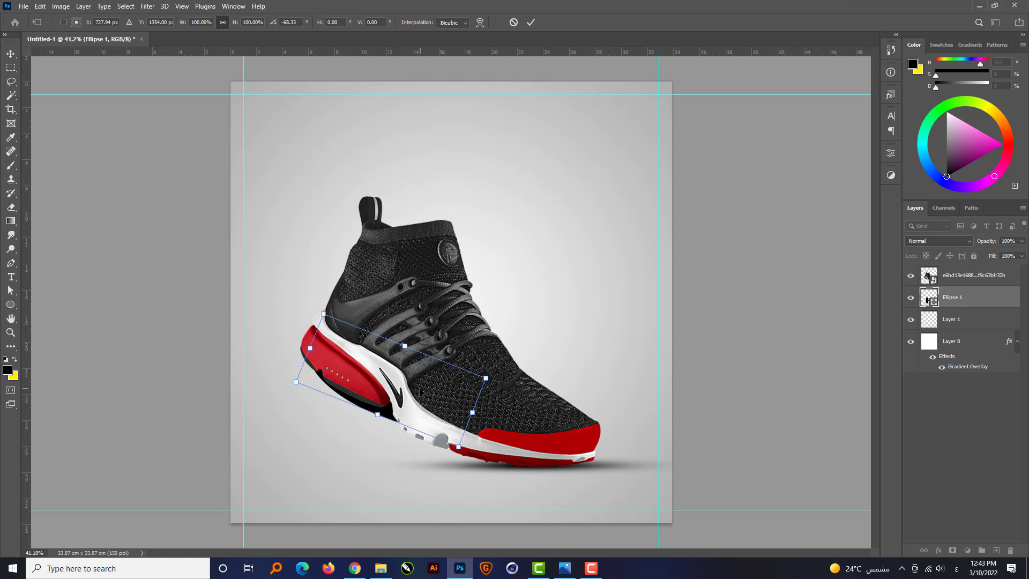
{"action": "left_click_drag", "start_coordinate": [422, 392], "coordinate": [453, 441]}
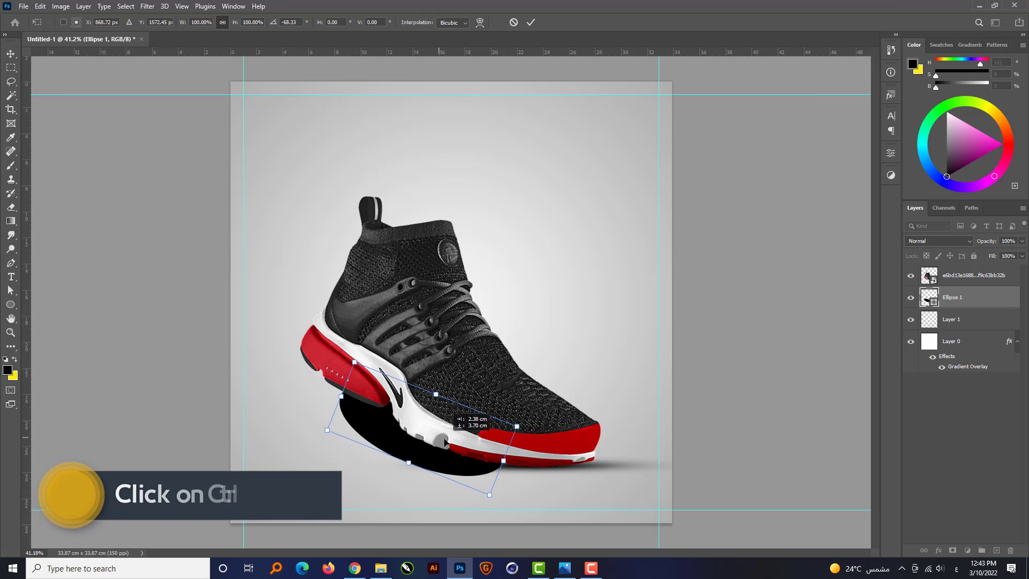
Distort the ellipse's corners into a thin, nearly flat shadow running from below the heel to the toe, and apply the transform.
{"action": "left_click_drag", "start_coordinate": [357, 366], "coordinate": [346, 423]}
{"action": "left_click_drag", "start_coordinate": [523, 432], "coordinate": [542, 453]}
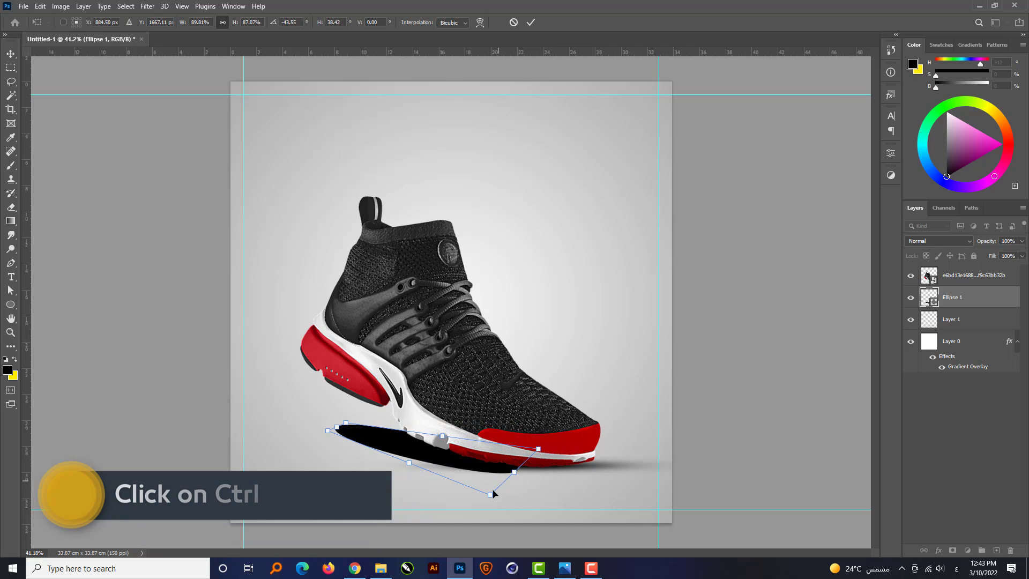
{"action": "left_click_drag", "start_coordinate": [490, 494], "coordinate": [494, 478]}
{"action": "left_click_drag", "start_coordinate": [385, 445], "coordinate": [385, 450]}
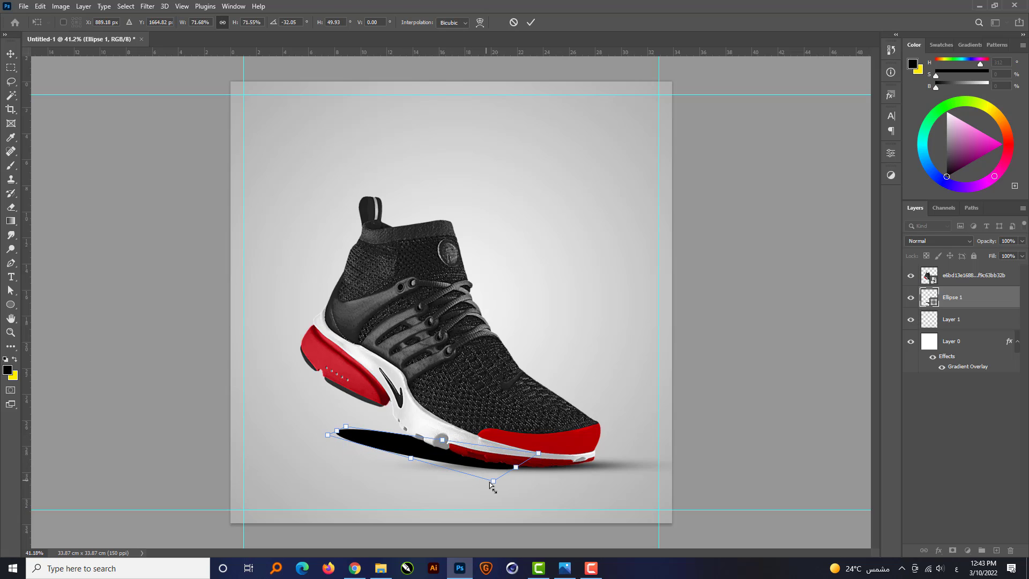
{"action": "left_click_drag", "start_coordinate": [494, 482], "coordinate": [507, 476]}
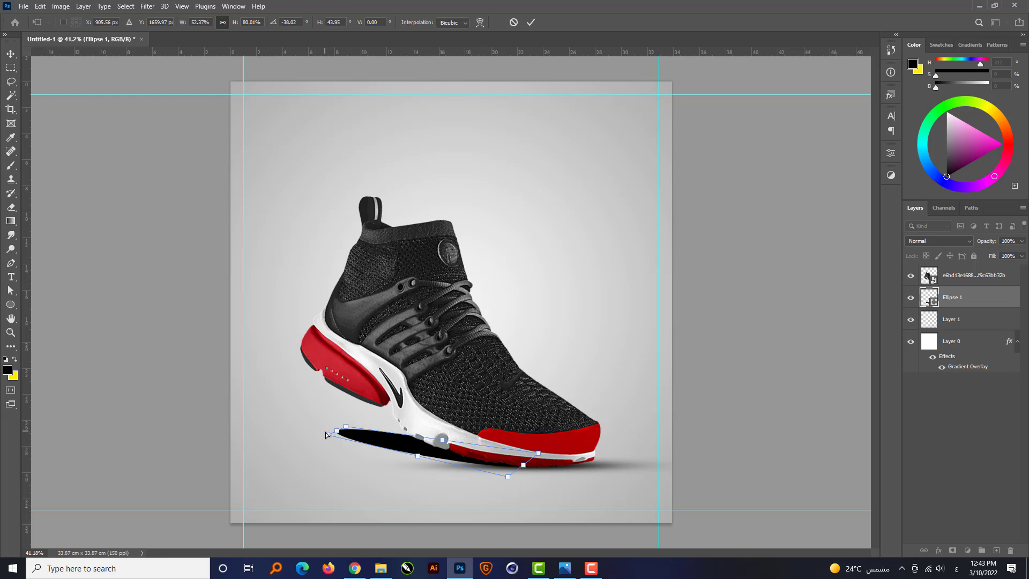
{"action": "left_click_drag", "start_coordinate": [325, 440], "coordinate": [354, 442]}
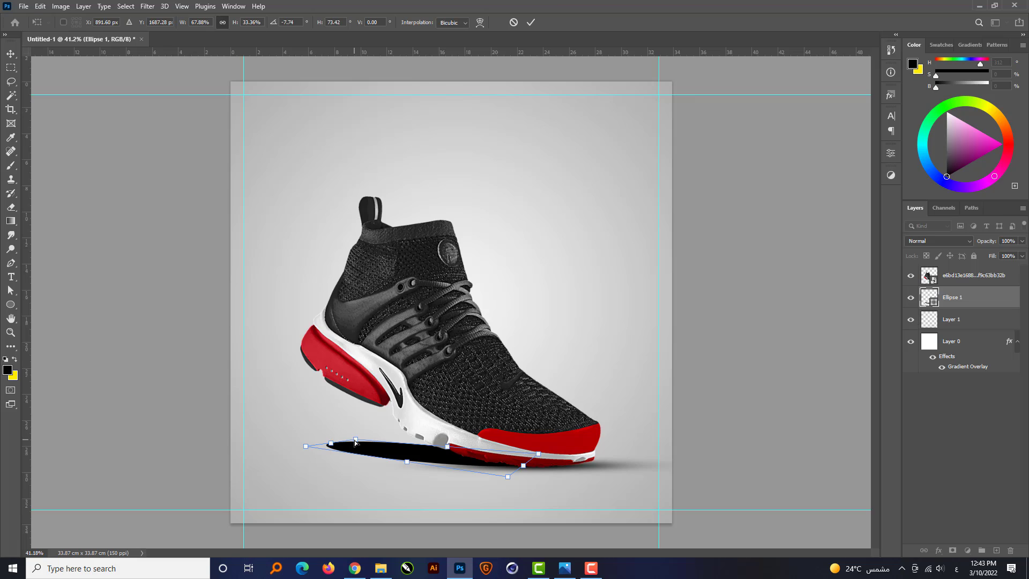
{"action": "key", "text": "Return"}
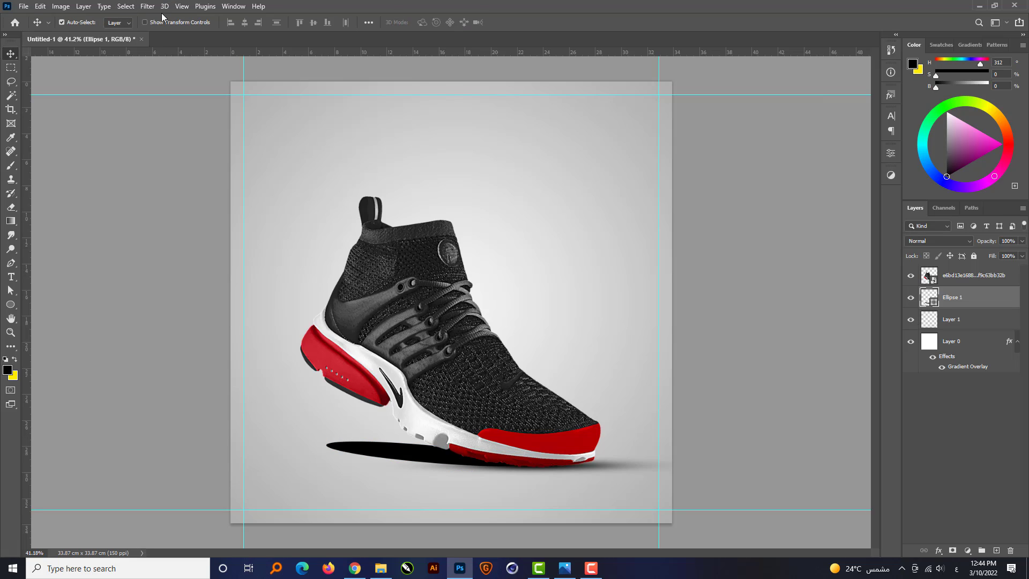
Apply a Gaussian Blur with a 35-pixel radius to the black ellipse shadow, converting it to a smart object.
{"action": "left_click", "coordinate": [146, 5]}
{"action": "mouse_move", "coordinate": [179, 143]}
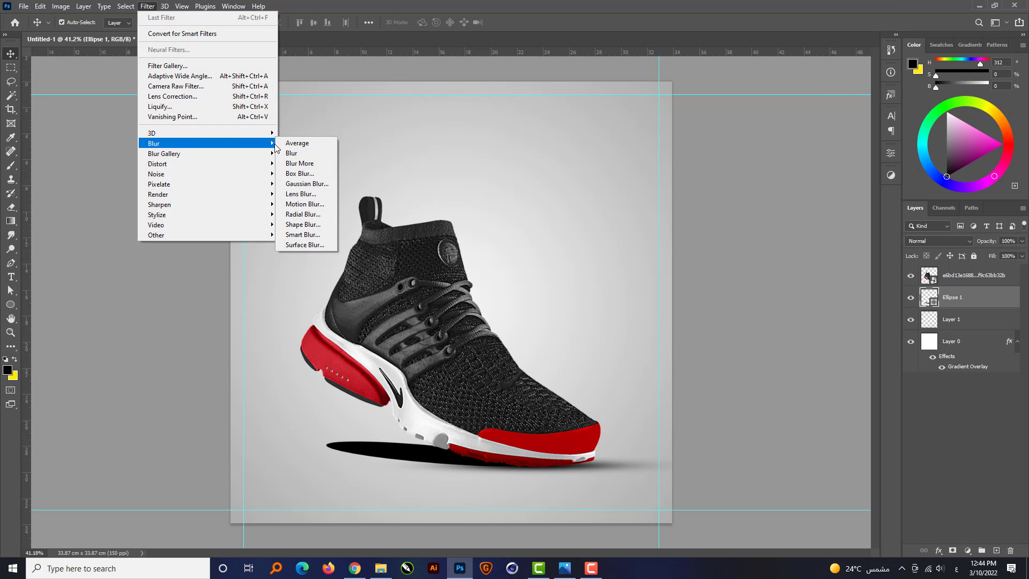
{"action": "left_click", "coordinate": [298, 186]}
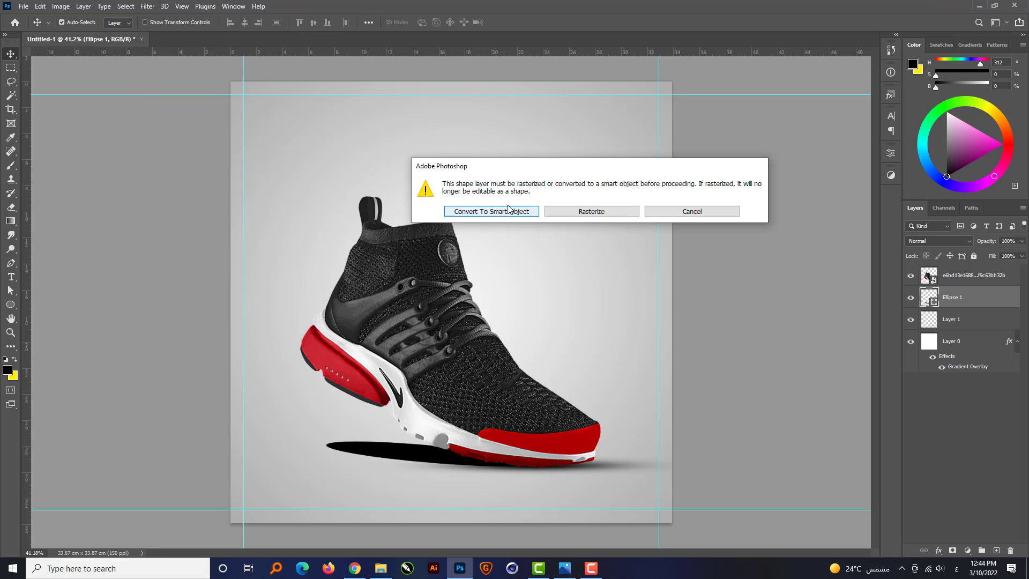
{"action": "left_click", "coordinate": [491, 211]}
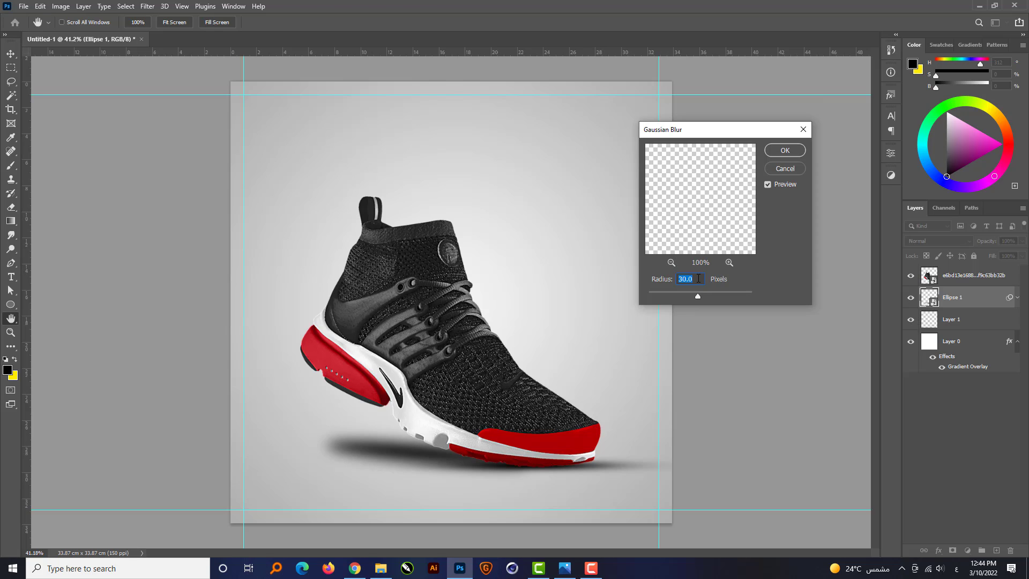
{"action": "type", "text": "35"}
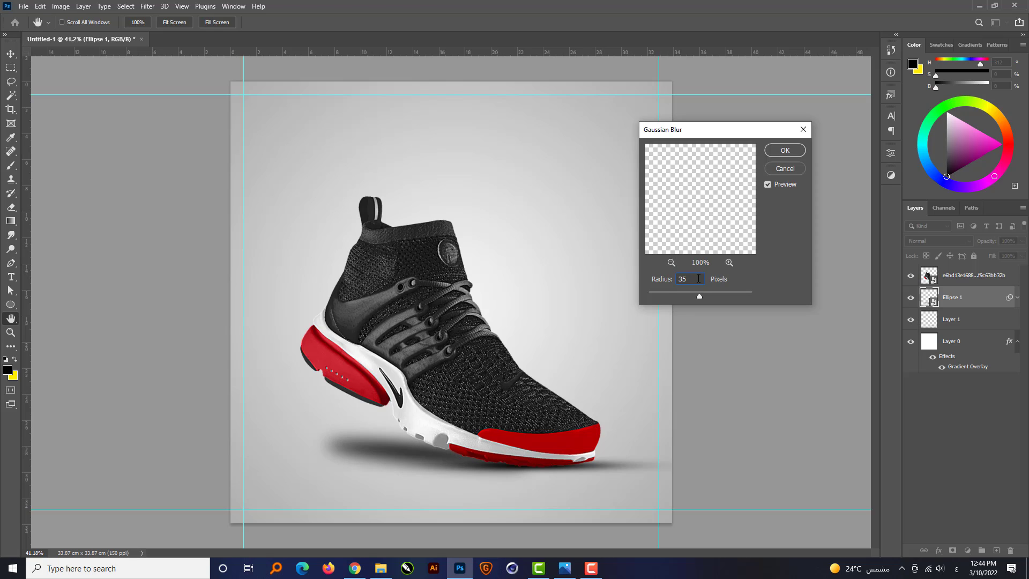
{"action": "key", "text": "Return"}
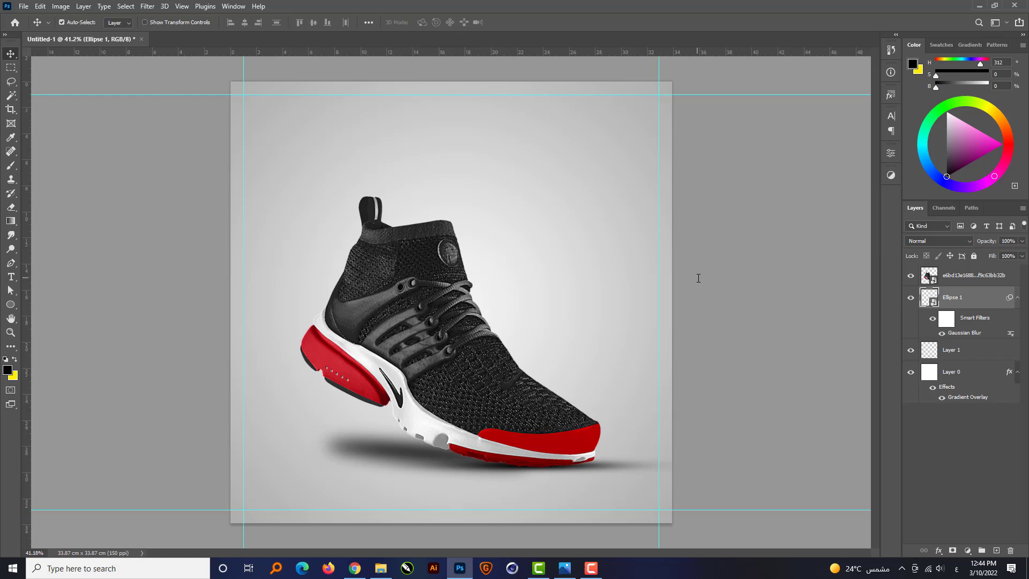
Set the ellipse shadow's blend mode to Multiply at 70% opacity and enlarge it slightly beneath the raised sole.
{"action": "left_click", "coordinate": [925, 242]}
{"action": "left_click", "coordinate": [938, 284]}
{"action": "type", "text": "70"}
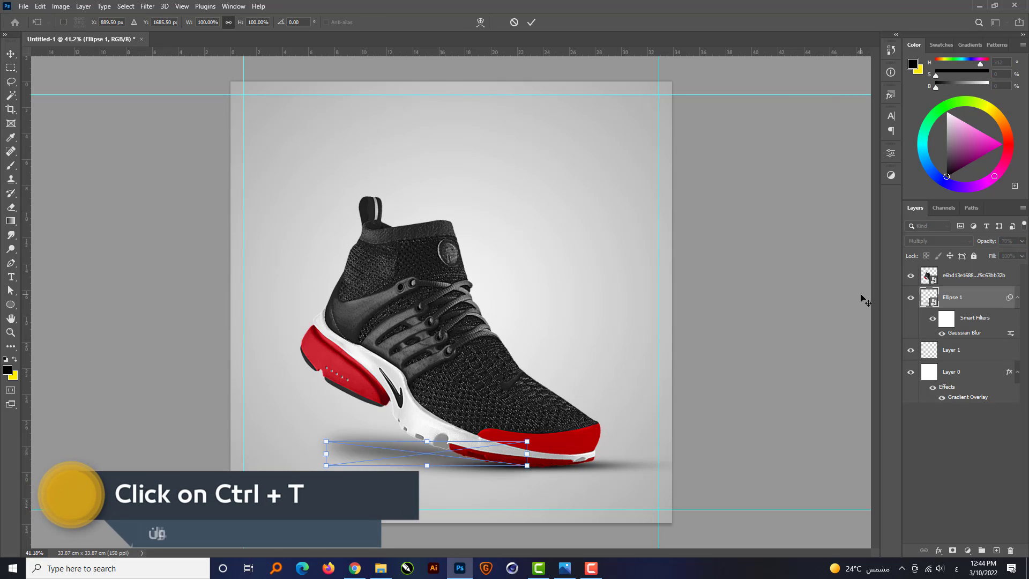
{"action": "key", "text": "ctrl+t"}
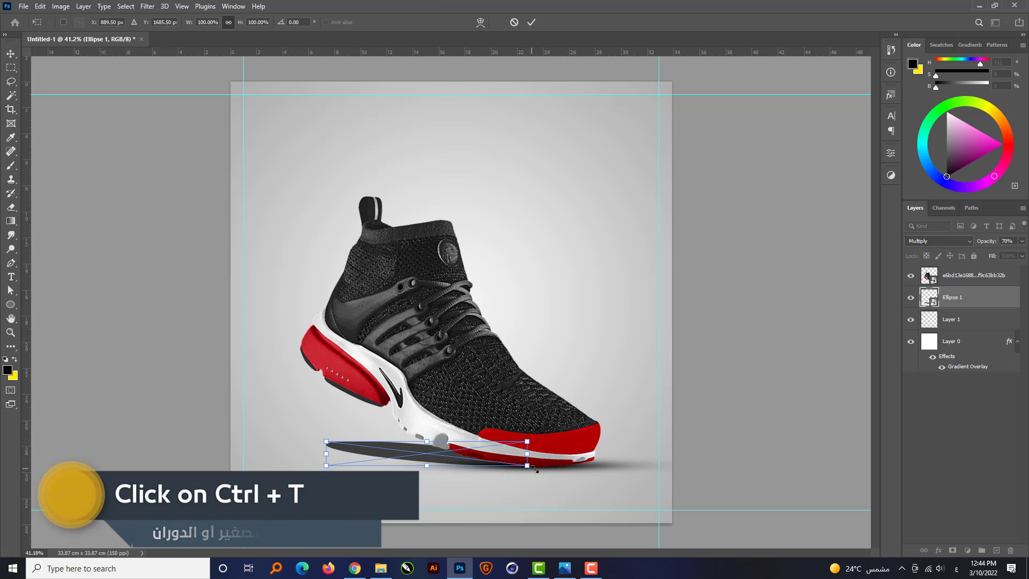
{"action": "left_click_drag", "start_coordinate": [527, 465], "coordinate": [545, 474]}
{"action": "key", "text": "Return"}
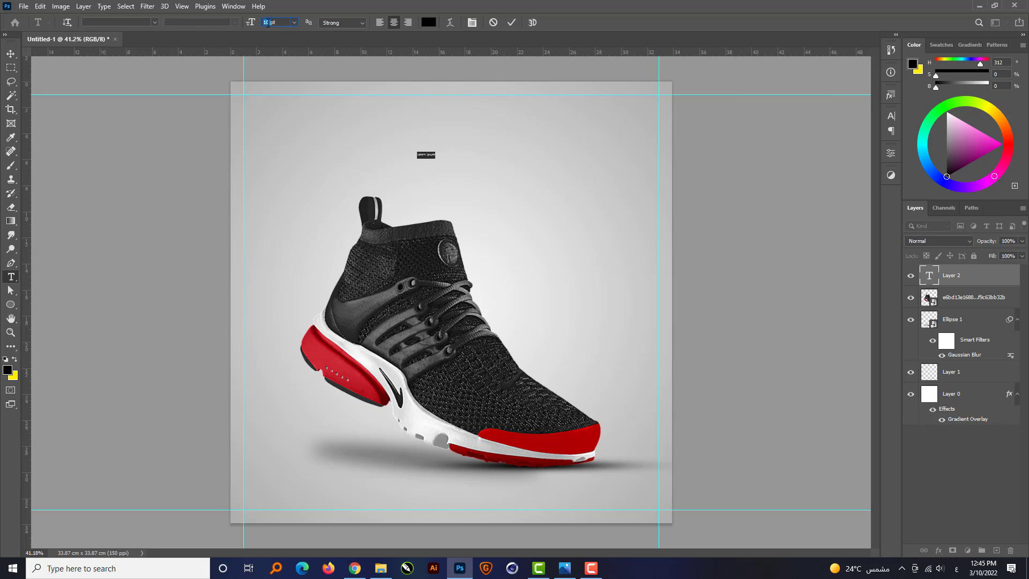
Add a 50 pt black text layer reading "Z" above the sneaker.
{"action": "key", "text": "Return"}
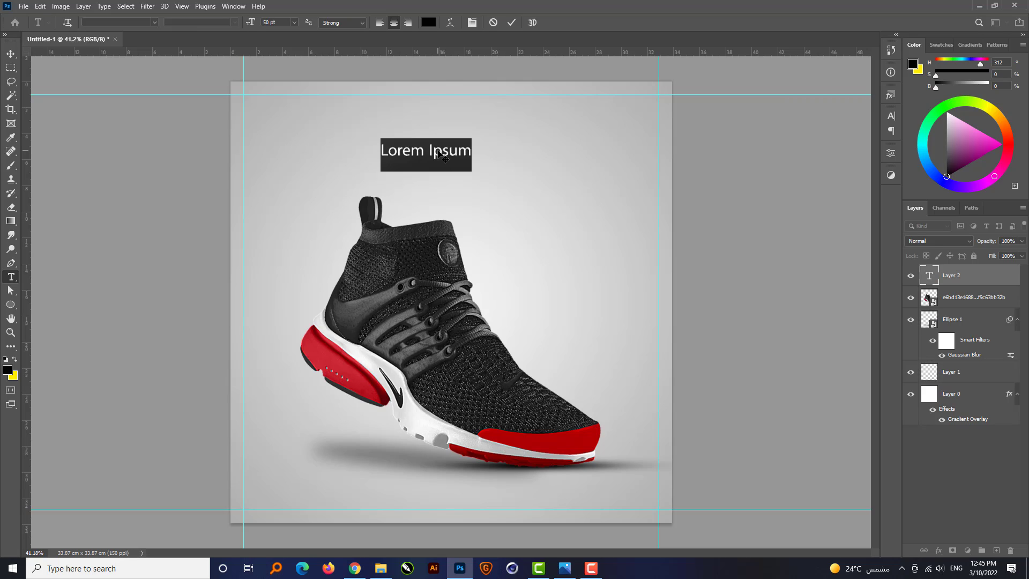
{"action": "type", "text": "Z"}
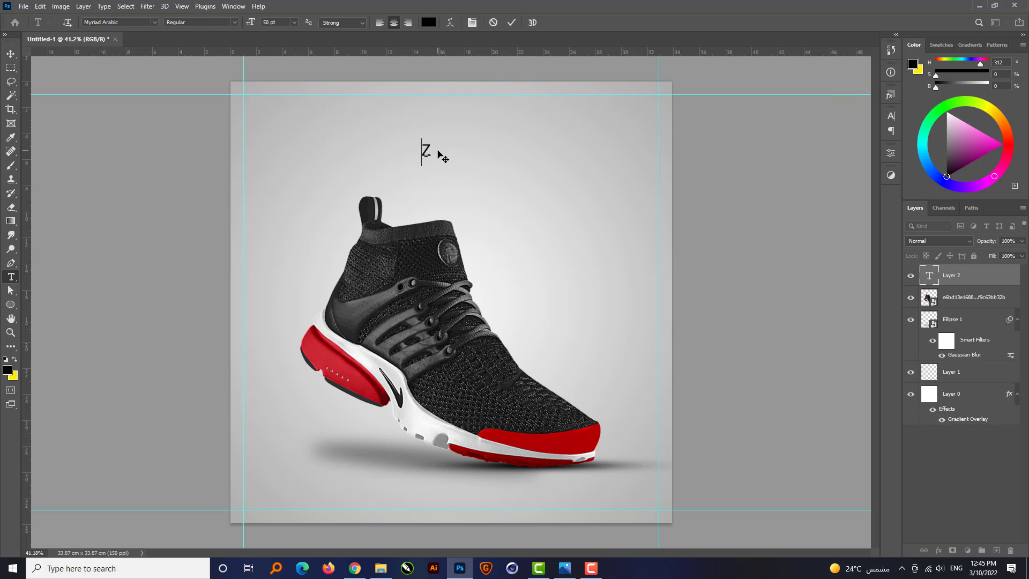
{"action": "left_click", "coordinate": [443, 156]}
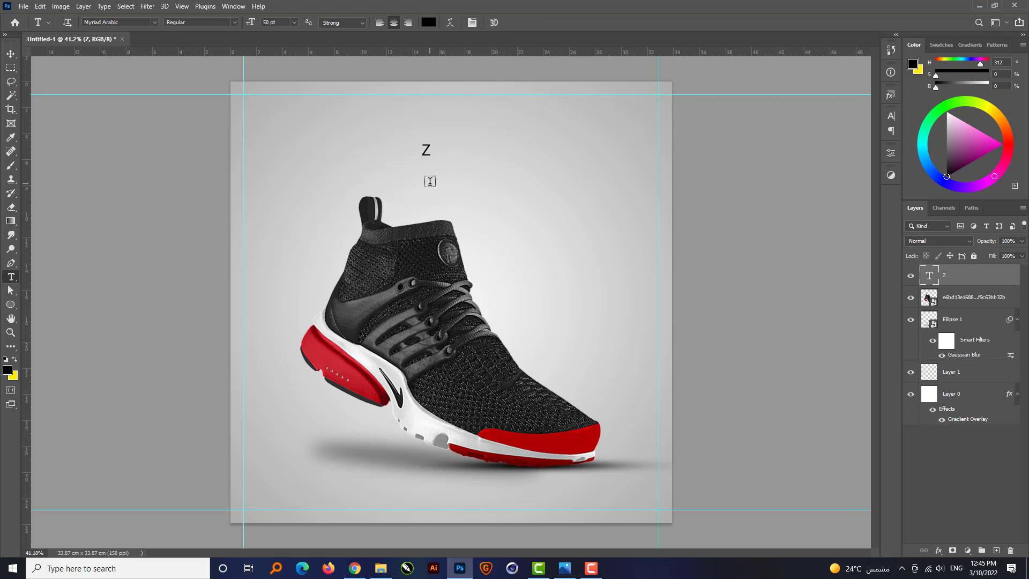
{"action": "key", "text": "v"}
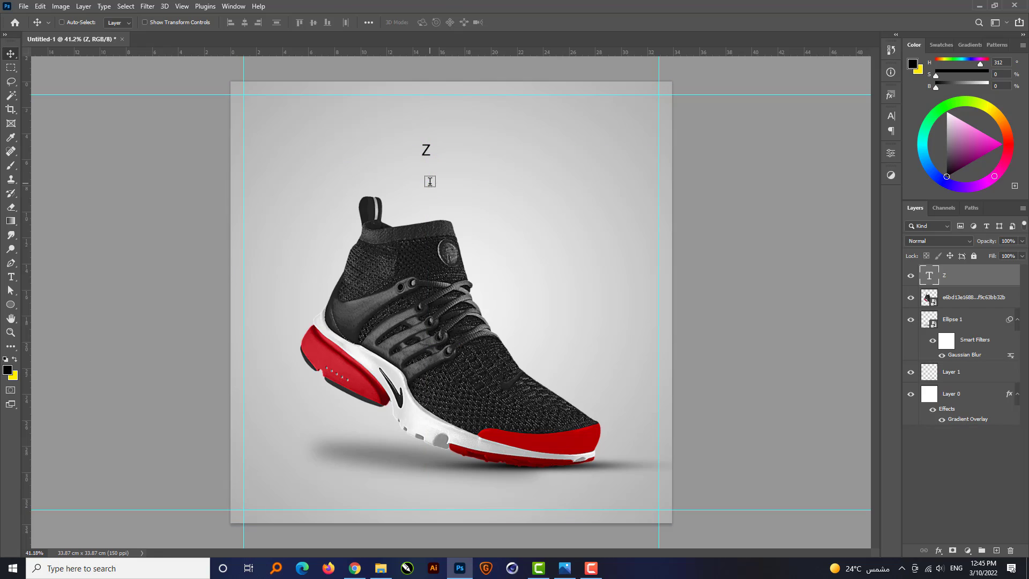
Enlarge the letter Z to 165.84 pt and move it beside the sneaker's heel pull tab.
{"action": "key", "text": "ctrl+t"}
{"action": "left_click_drag", "start_coordinate": [448, 182], "coordinate": [461, 196]}
{"action": "key", "text": "Return"}
{"action": "left_click_drag", "start_coordinate": [407, 163], "coordinate": [289, 223]}
{"action": "double_click", "coordinate": [312, 194]}
{"action": "double_click", "coordinate": [313, 202]}
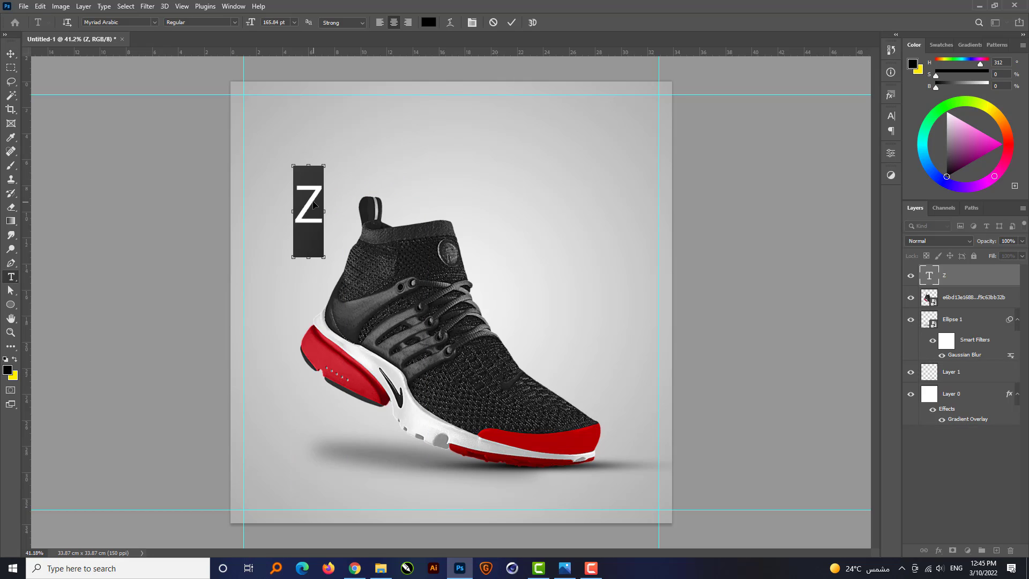
{"action": "key", "text": "ctrl+Return"}
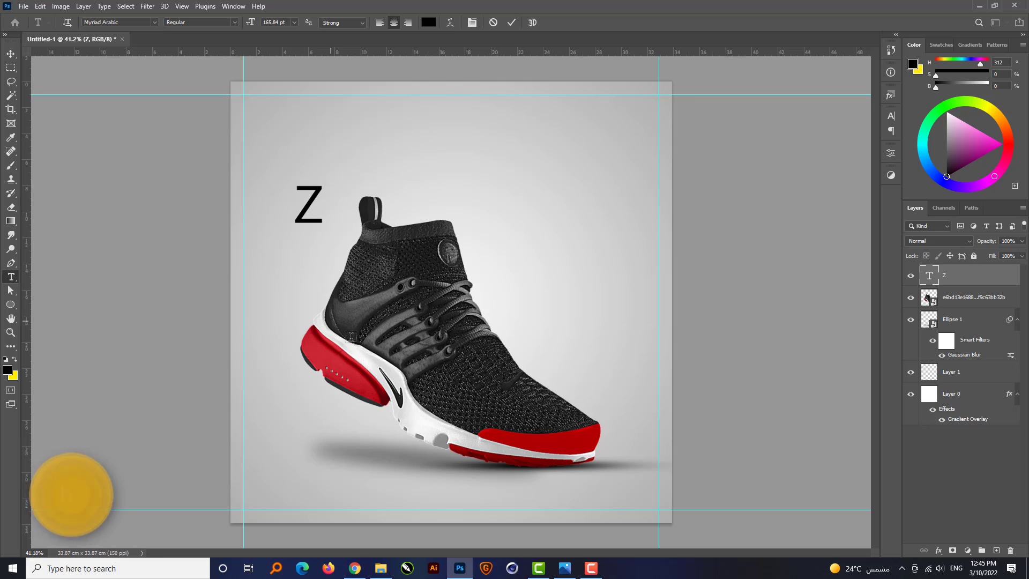
Switch to Wordmark in the browser, preview "Z" in the installed fonts, and copy the font name ADAM.CG PRO.
{"action": "left_click", "coordinate": [356, 570]}
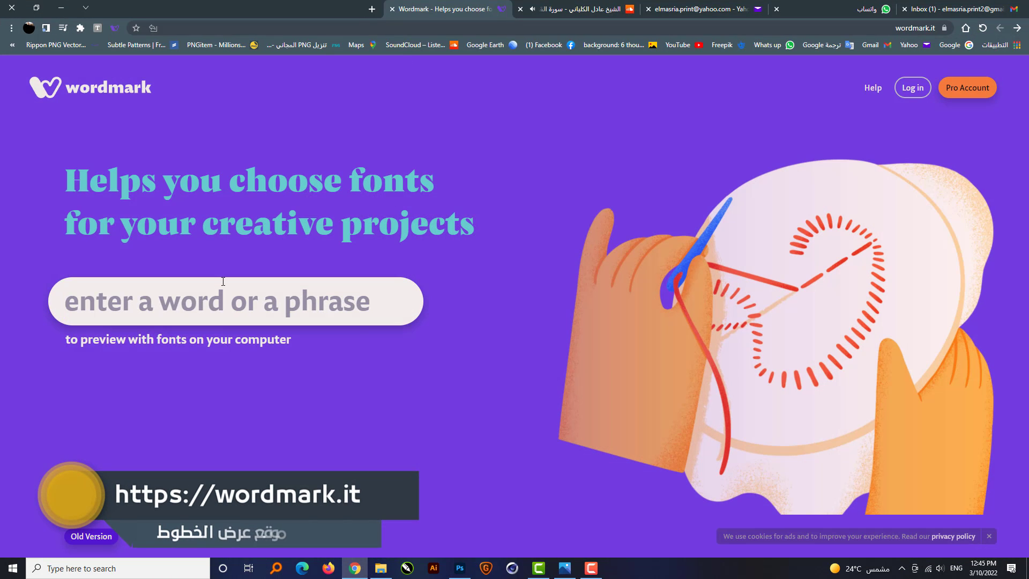
{"action": "type", "text": "Z"}
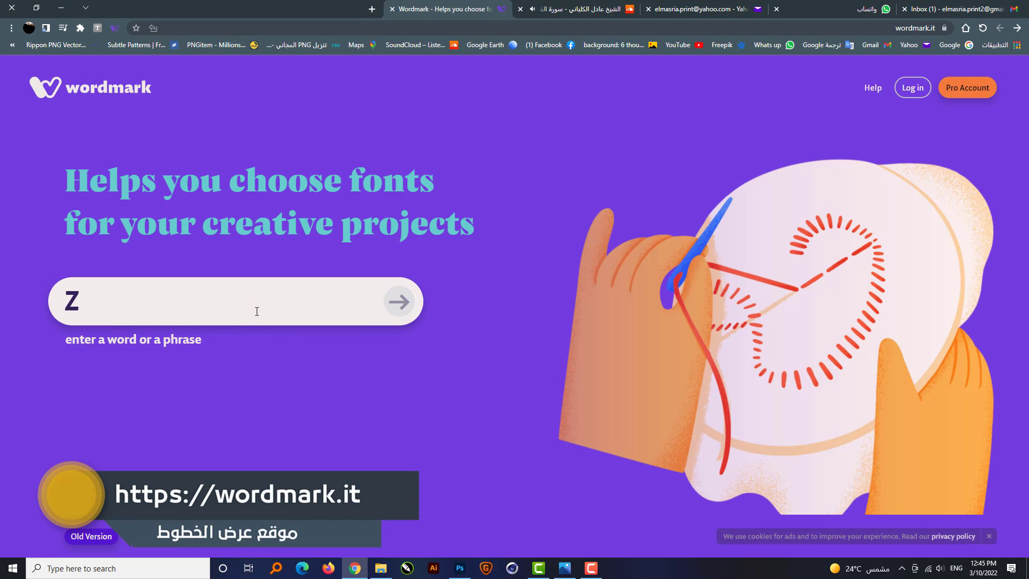
{"action": "key", "text": "Return"}
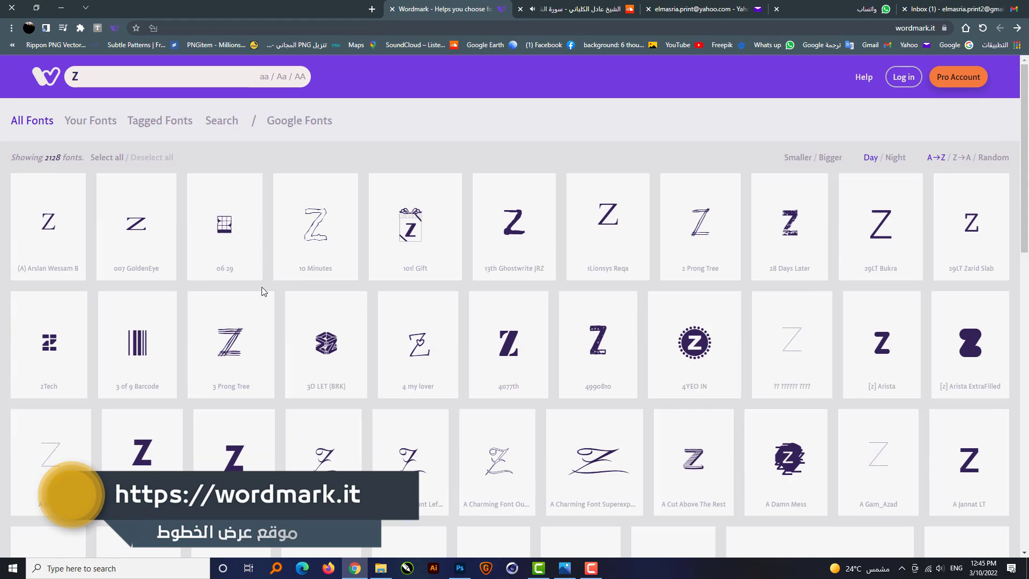
{"action": "scroll", "coordinate": [290, 265], "scroll_direction": "down", "scroll_amount": 4}
{"action": "middle_click", "coordinate": [298, 265]}
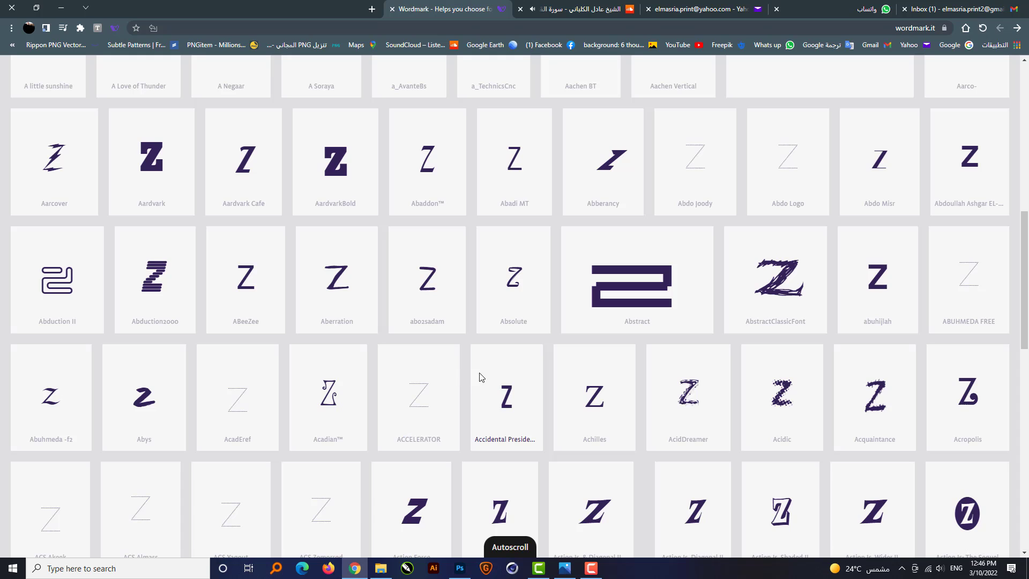
{"action": "scroll", "coordinate": [495, 376], "scroll_direction": "down", "scroll_amount": 7}
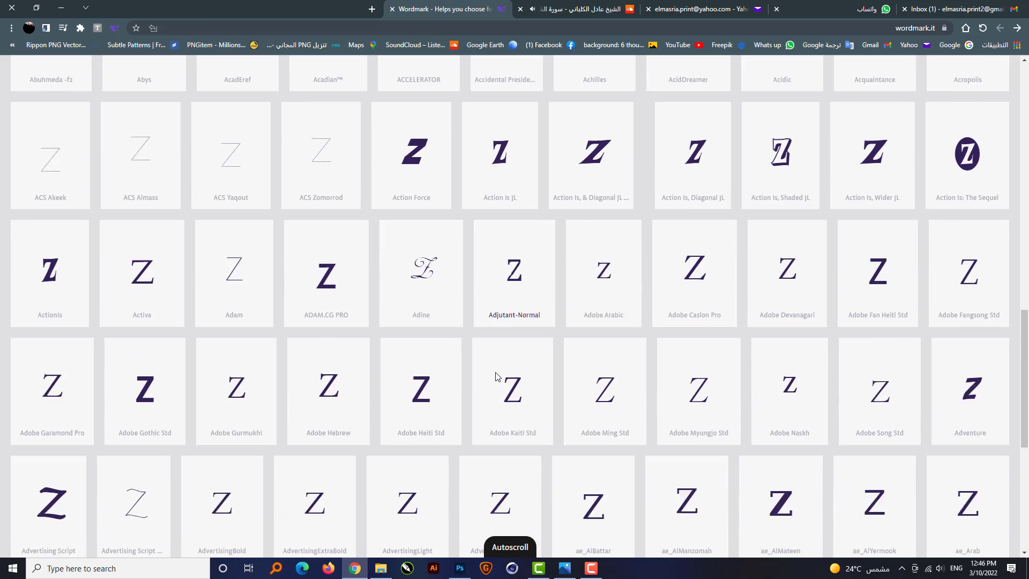
{"action": "triple_click", "coordinate": [335, 299]}
{"action": "key", "text": "ctrl+c"}
Return to Photoshop and set the Z text's font to ADAM.CG PRO.
{"action": "key", "text": "alt+Tab"}
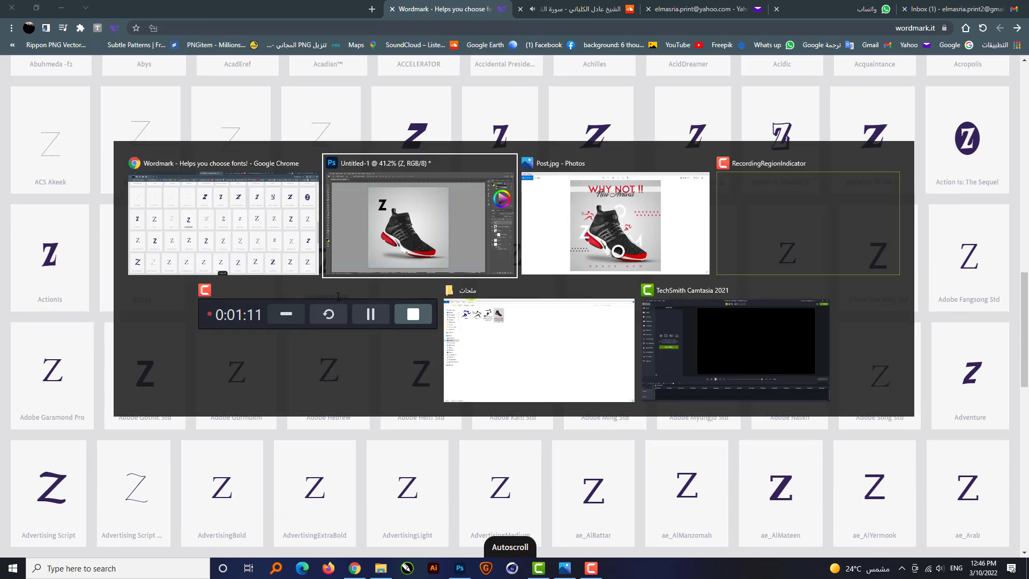
{"action": "left_click", "coordinate": [129, 22]}
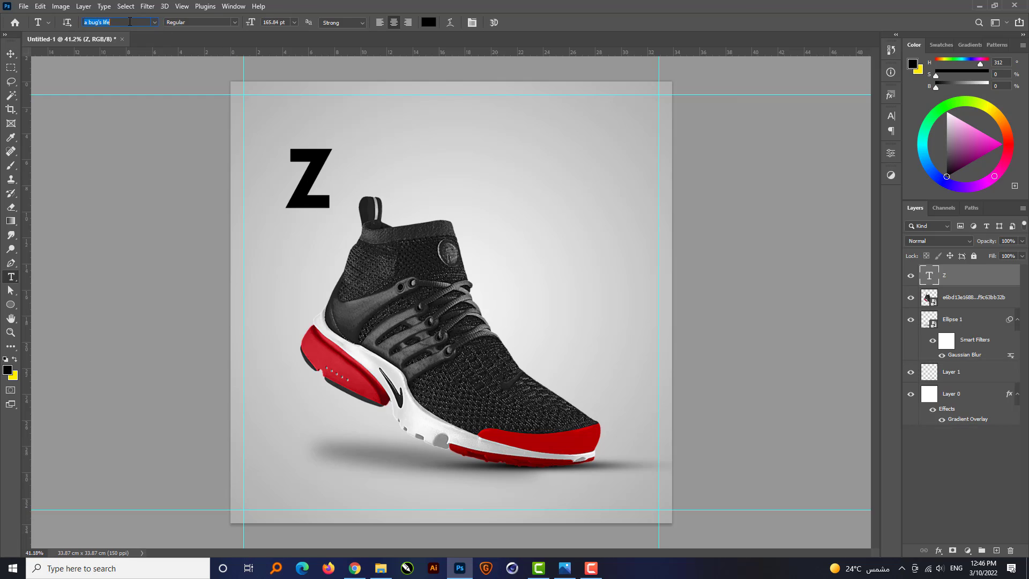
{"action": "key", "text": "ctrl+v"}
{"action": "key", "text": "Return"}
Move the Z onto the sneaker's heel and scale it to about 112%.
{"action": "key", "text": "v"}
{"action": "left_click_drag", "start_coordinate": [305, 219], "coordinate": [292, 362]}
{"action": "key", "text": "ctrl+t"}
{"action": "left_click_drag", "start_coordinate": [267, 296], "coordinate": [259, 285]}
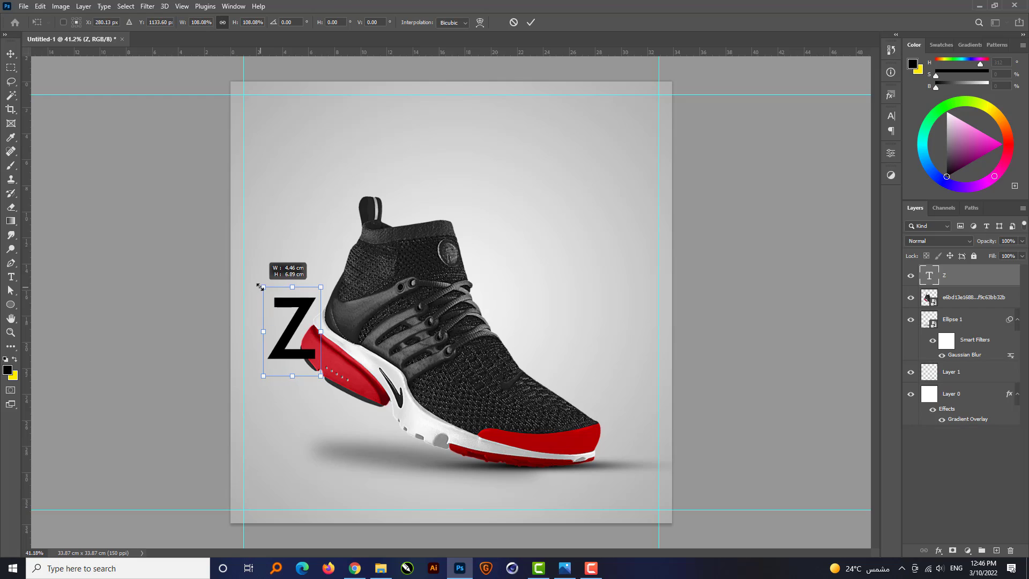
{"action": "left_click_drag", "start_coordinate": [289, 331], "coordinate": [298, 332]}
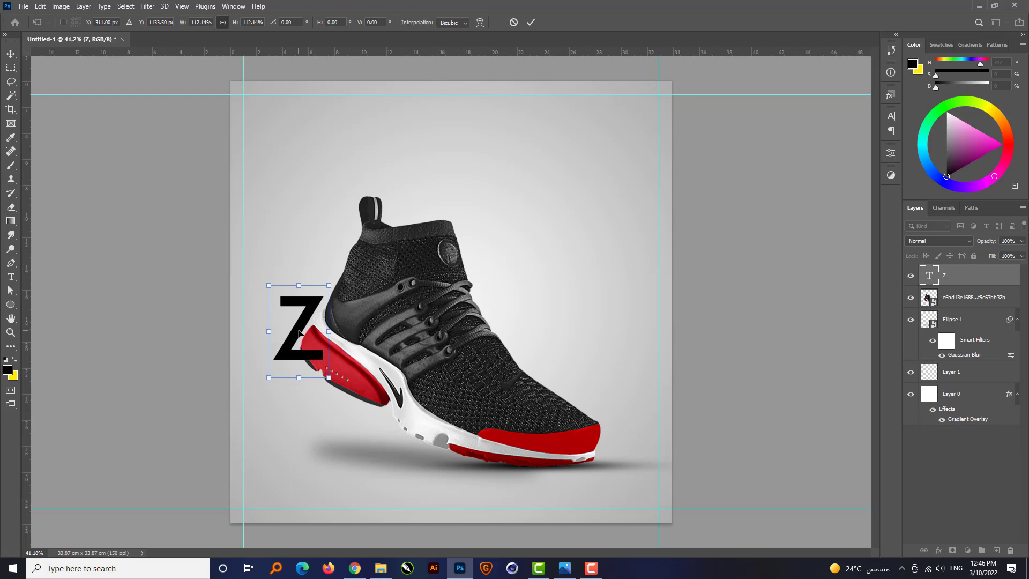
{"action": "key", "text": "Return"}
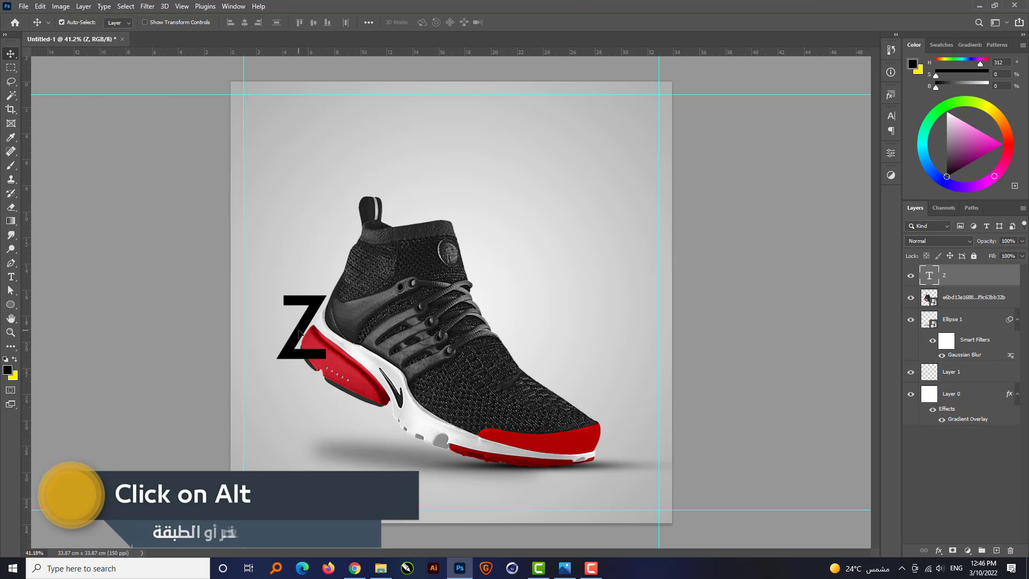
Duplicate the Z into the empty area beside the sneaker's collar and change the copy's text to "O".
{"action": "left_click_drag", "start_coordinate": [297, 333], "coordinate": [507, 221]}
{"action": "double_click", "coordinate": [514, 227]}
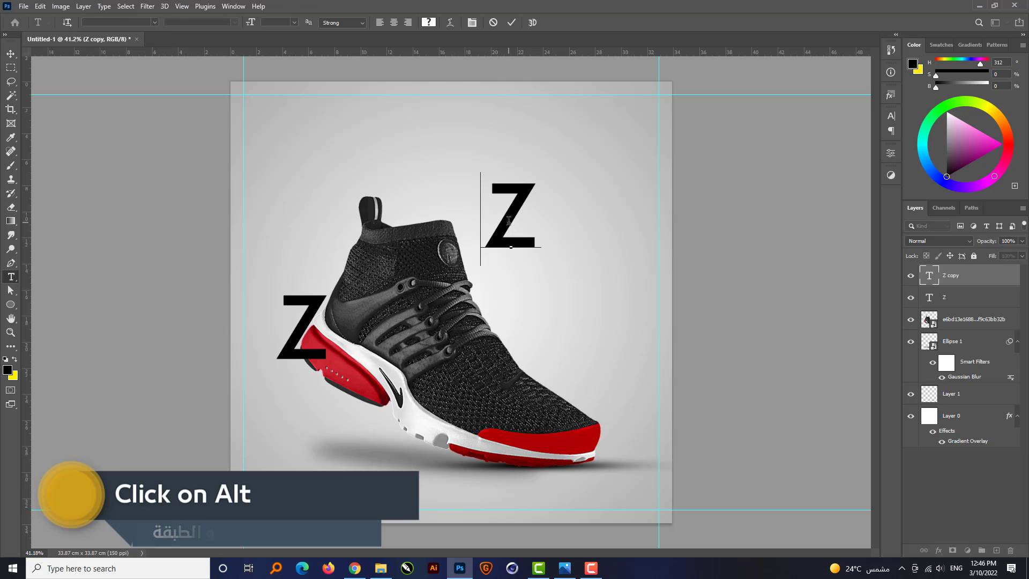
{"action": "key", "text": "ctrl+a"}
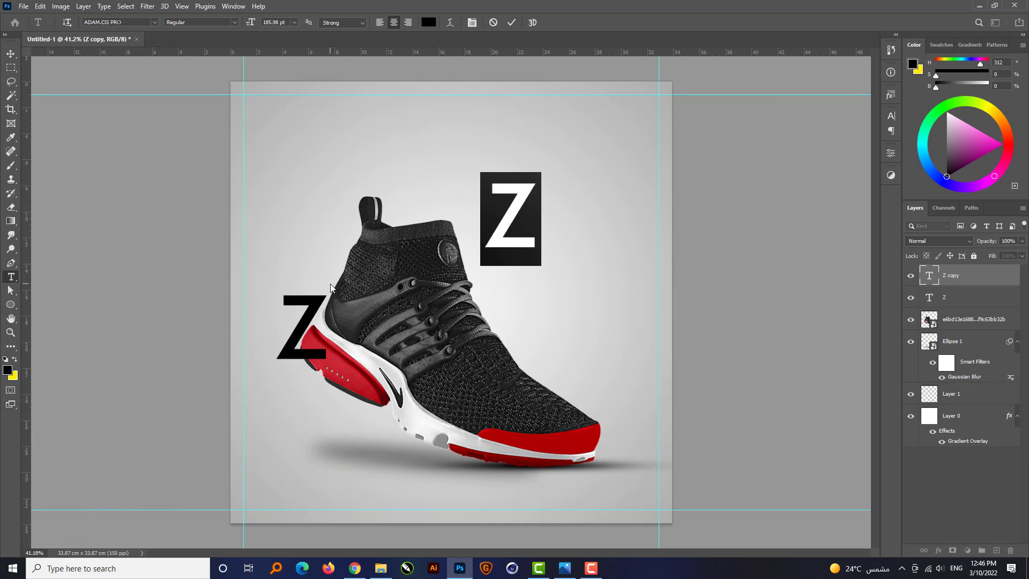
{"action": "type", "text": "O"}
{"action": "key", "text": "ctrl+Return"}
{"action": "key", "text": "v"}
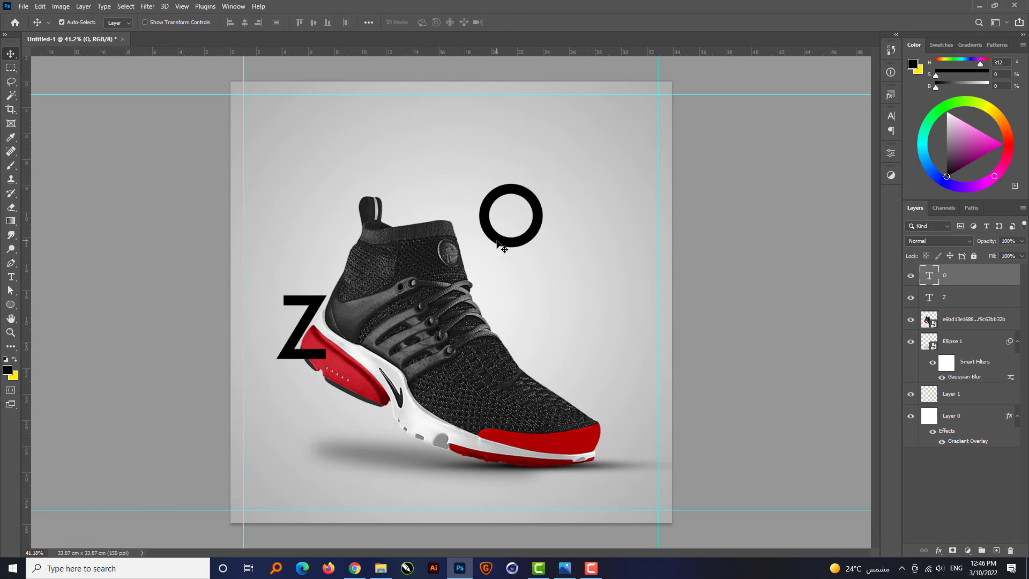
Position the O at the collar, duplicate it over the midsole and the toe, and change the toe copy to "M".
{"action": "left_click_drag", "start_coordinate": [503, 246], "coordinate": [561, 402]}
{"action": "double_click", "coordinate": [560, 402]}
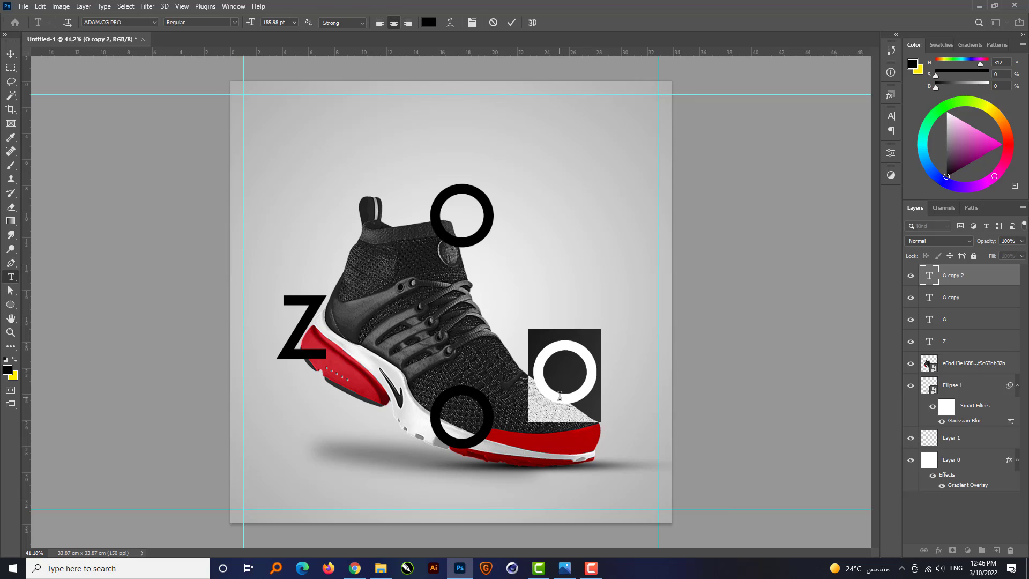
{"action": "type", "text": "M"}
{"action": "key", "text": "ctrl+Return"}
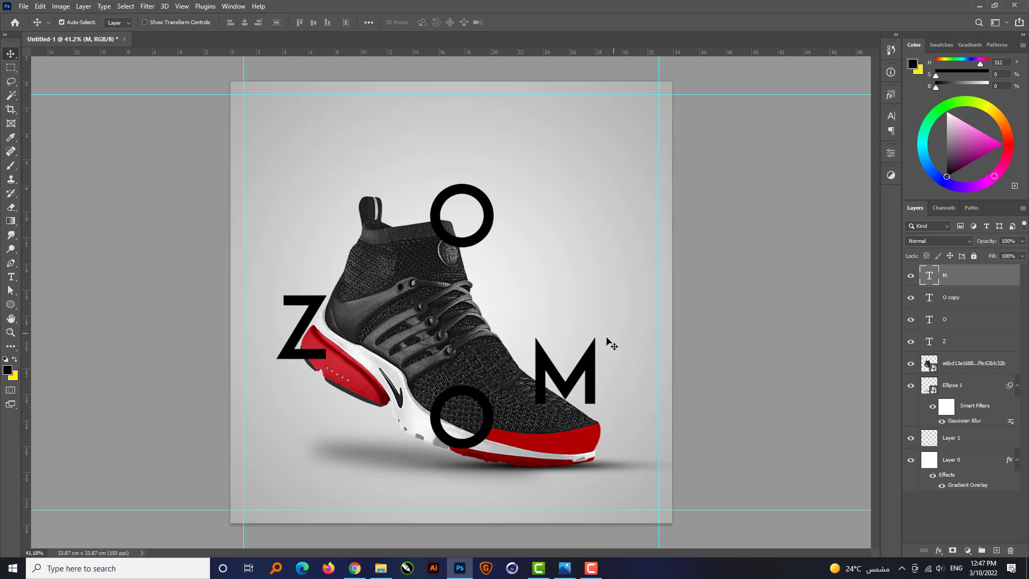
Identify the O layers by toggling visibility, and move the M and collar O layers below the sneaker layer.
{"action": "left_click", "coordinate": [912, 298]}
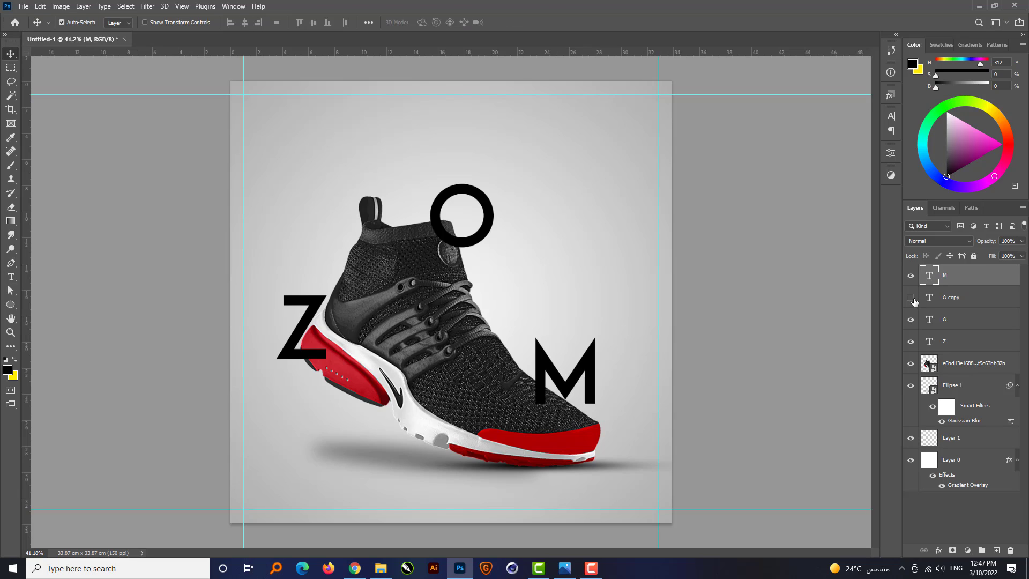
{"action": "left_click", "coordinate": [911, 298]}
{"action": "left_click_drag", "start_coordinate": [962, 285], "coordinate": [953, 379]}
{"action": "left_click", "coordinate": [958, 321], "text": "shift"}
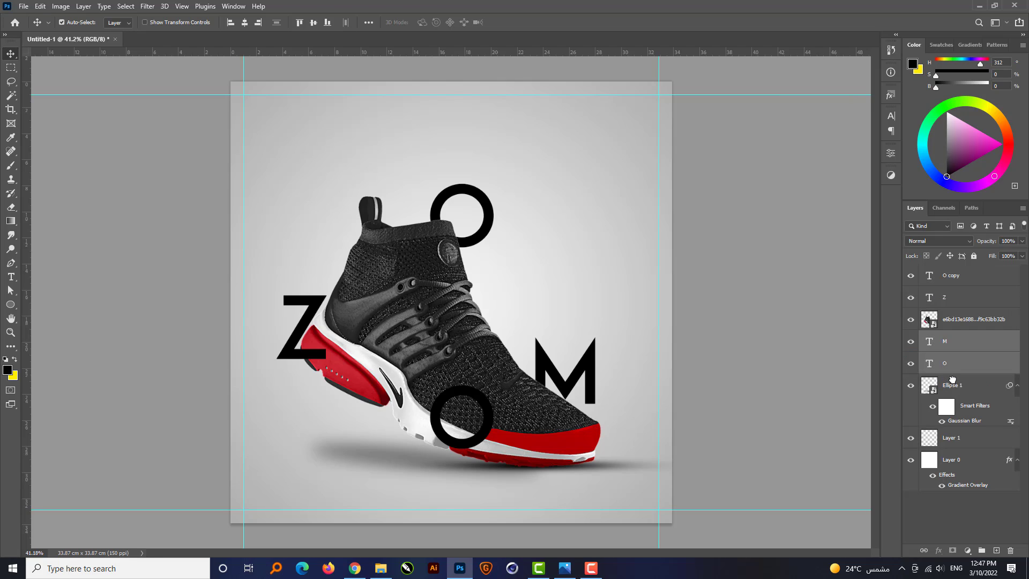
Shift only the M slightly left and down so it tucks behind the sneaker's toe.
{"action": "left_click", "coordinate": [742, 364]}
{"action": "left_click", "coordinate": [560, 378]}
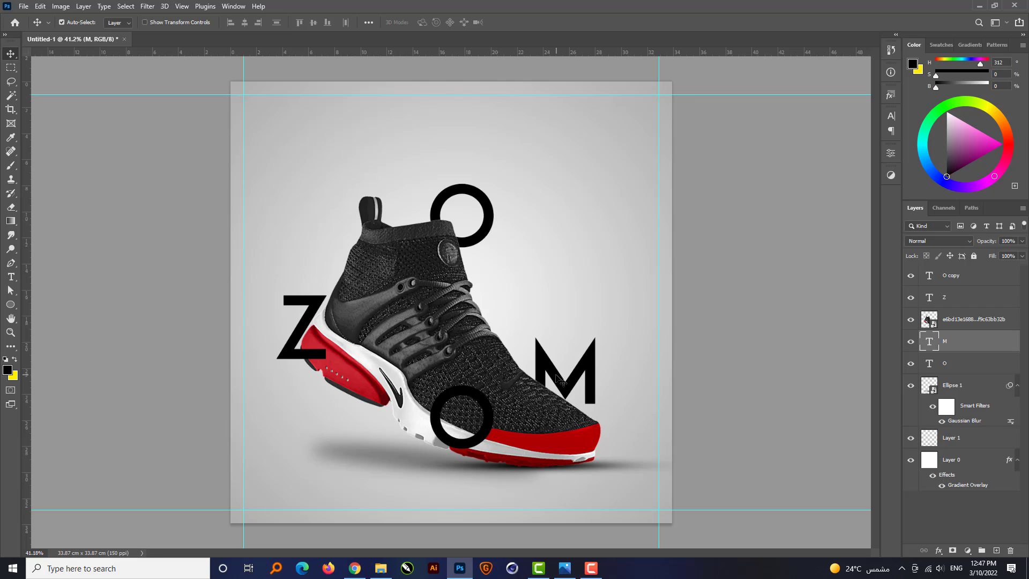
{"action": "left_click_drag", "start_coordinate": [557, 377], "coordinate": [556, 377]}
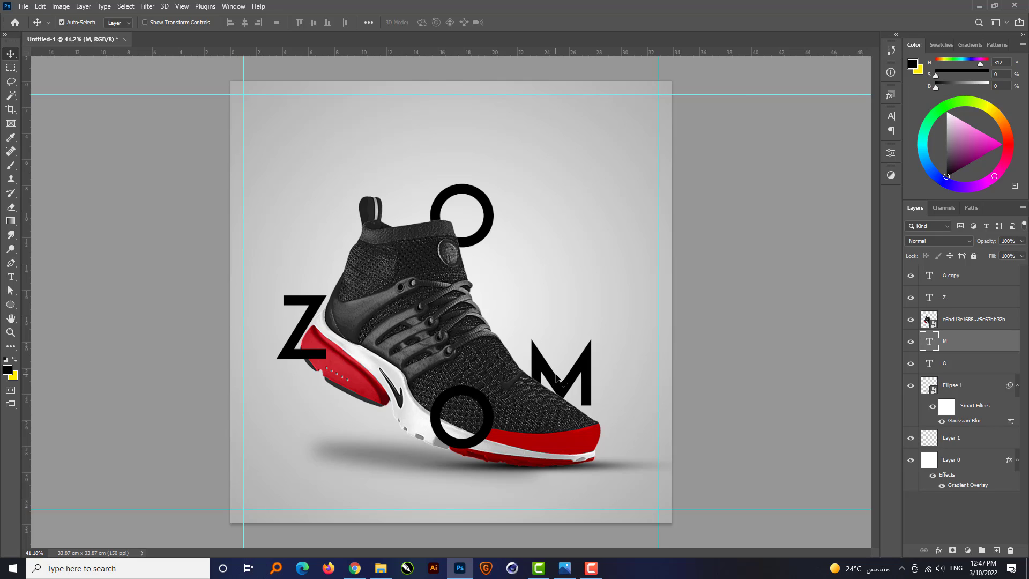
Nudge the collar O slightly left and down behind the sneaker's opening.
{"action": "left_click", "coordinate": [468, 242]}
{"action": "key", "text": "Left"}
{"action": "key", "text": "Left"}
{"action": "key", "text": "Left"}
{"action": "key", "text": "Left"}
{"action": "key", "text": "Left"}
{"action": "key", "text": "Left"}
{"action": "key", "text": "Left"}
{"action": "key", "text": "Left"}
{"action": "key", "text": "Left"}
{"action": "key", "text": "Left"}
{"action": "key", "text": "Left"}
{"action": "key", "text": "Left"}
{"action": "key", "text": "Left"}
{"action": "key", "text": "Left"}
{"action": "key", "text": "Left"}
{"action": "key", "text": "Left"}
{"action": "key", "text": "Left"}
{"action": "key", "text": "Left"}
{"action": "key", "text": "Left"}
{"action": "key", "text": "Left"}
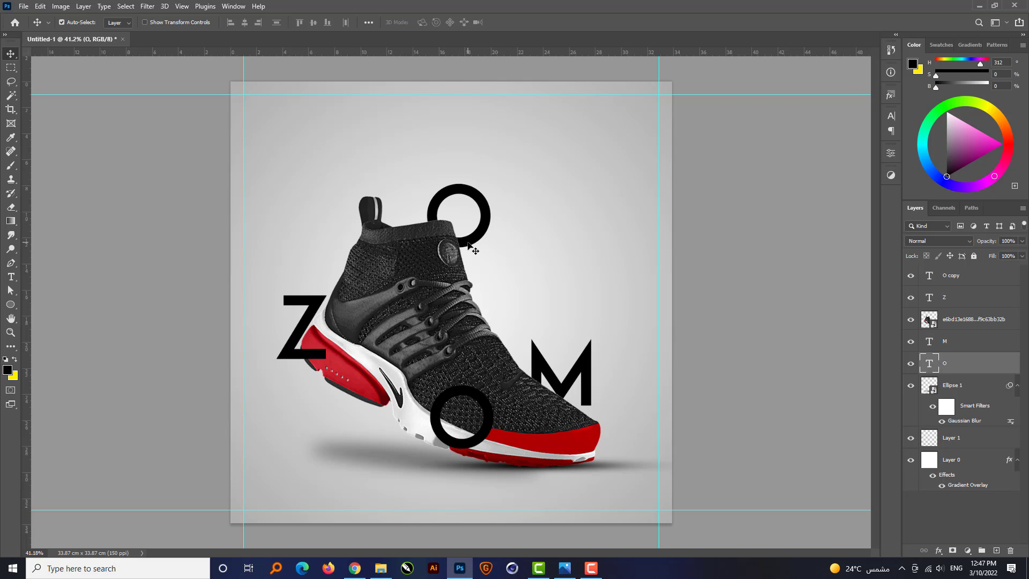
{"action": "key", "text": "Down"}
{"action": "key", "text": "Down"}
{"action": "key", "text": "Down"}
{"action": "key", "text": "Down"}
{"action": "key", "text": "Down"}
{"action": "key", "text": "Down"}
{"action": "key", "text": "Down"}
{"action": "key", "text": "Down"}
{"action": "key", "text": "Down"}
{"action": "key", "text": "Down"}
{"action": "key", "text": "Down"}
{"action": "key", "text": "Down"}
{"action": "key", "text": "Down"}
{"action": "key", "text": "Down"}
{"action": "key", "text": "Down"}
{"action": "key", "text": "Down"}
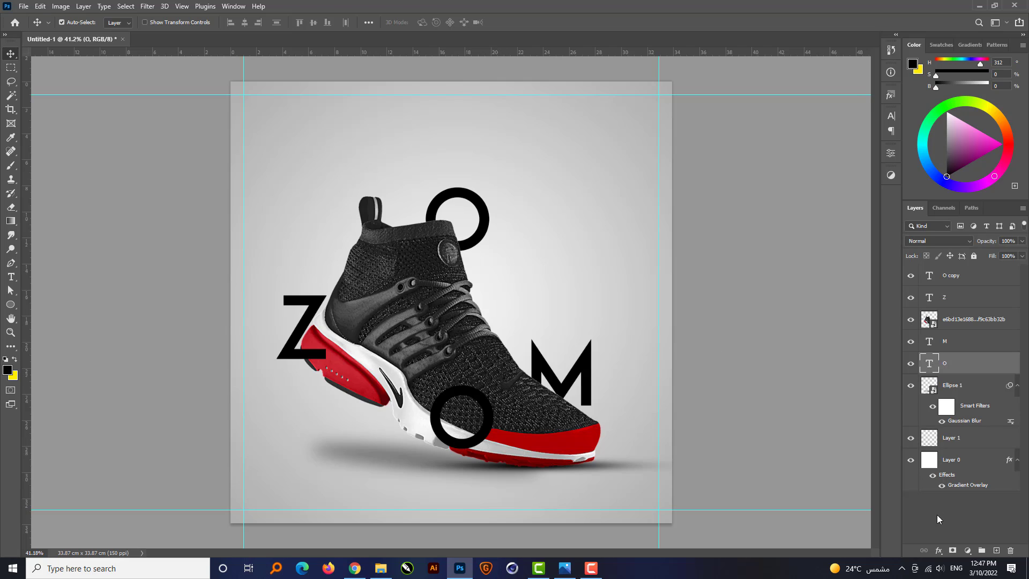
Add a white (ffffff) Color Overlay to the O at the sneaker's collar.
{"action": "left_click", "coordinate": [939, 550]}
{"action": "left_click", "coordinate": [960, 507]}
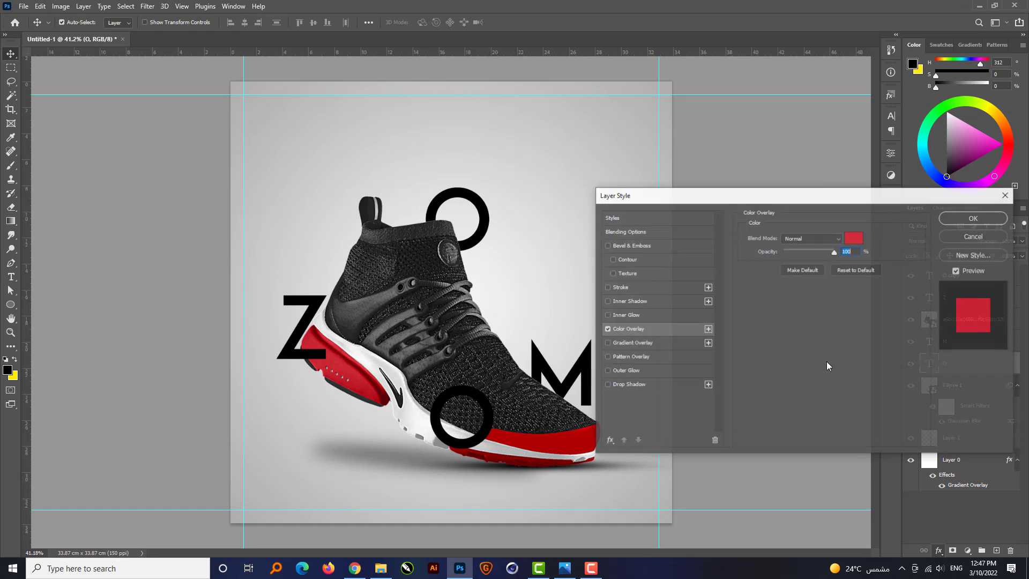
{"action": "left_click", "coordinate": [861, 237]}
{"action": "left_click_drag", "start_coordinate": [764, 333], "coordinate": [624, 284]}
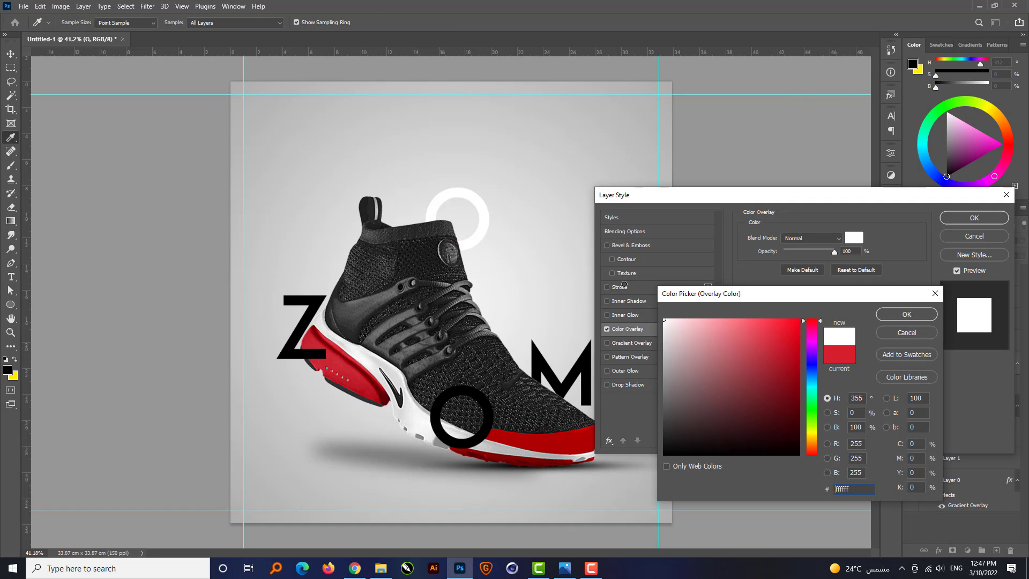
{"action": "left_click", "coordinate": [906, 315]}
{"action": "left_click", "coordinate": [974, 217]}
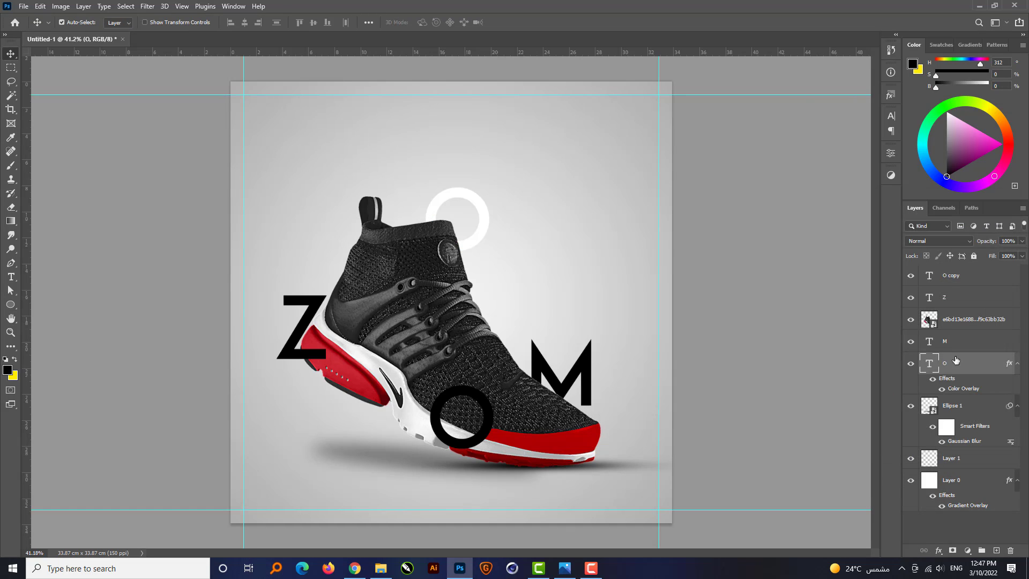
Copy the collar O's layer style and paste it onto the M, Z and midsole O layers.
{"action": "right_click", "coordinate": [965, 363]}
{"action": "left_click", "coordinate": [859, 430]}
{"action": "left_click", "coordinate": [584, 364]}
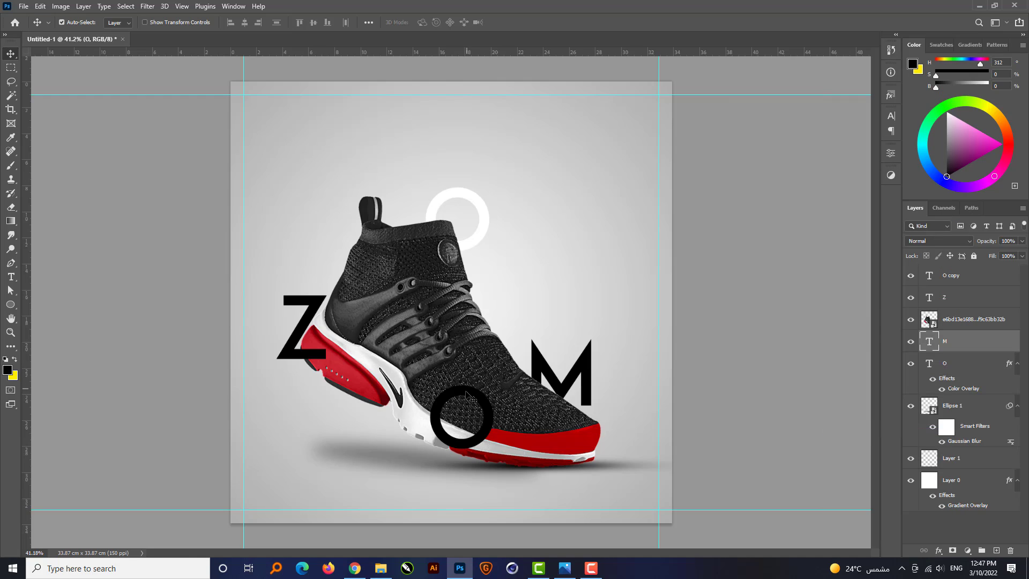
{"action": "left_click", "coordinate": [965, 275], "text": "ctrl"}
{"action": "left_click", "coordinate": [964, 297], "text": "ctrl"}
{"action": "right_click", "coordinate": [980, 300]}
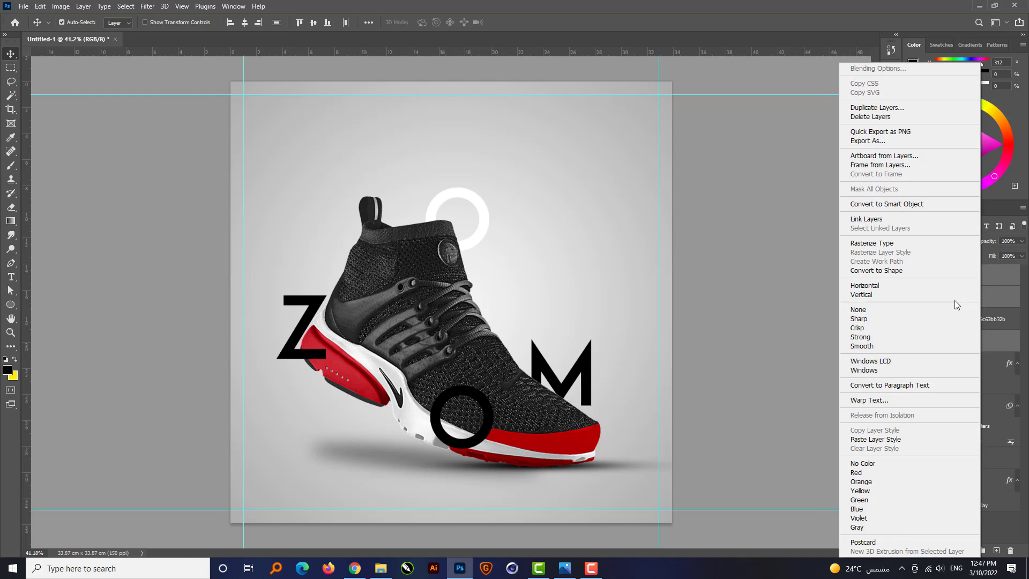
{"action": "left_click", "coordinate": [873, 439]}
{"action": "left_click", "coordinate": [725, 407]}
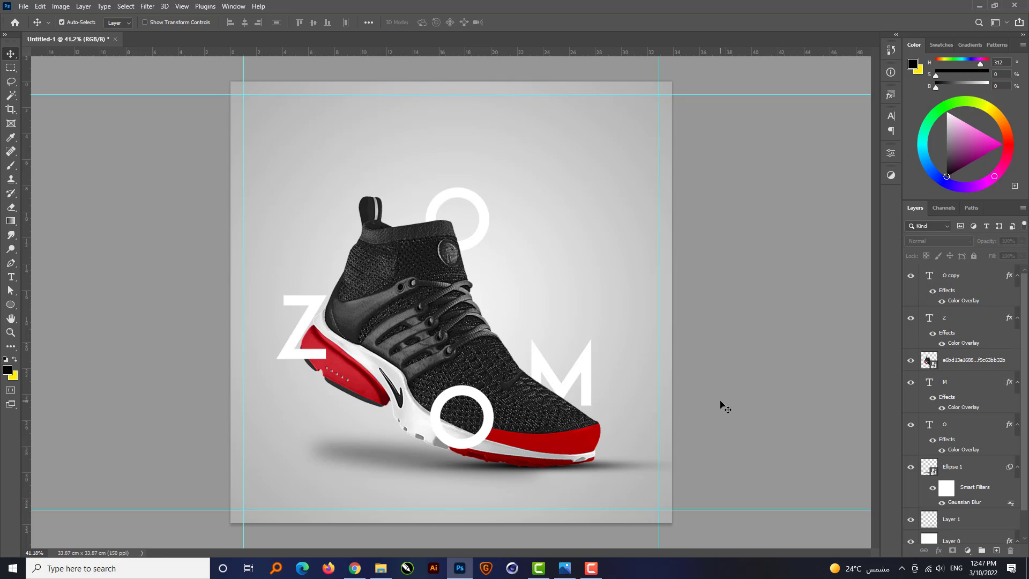
Duplicate the Z layer and place the original above the copy.
{"action": "scroll", "coordinate": [412, 406], "scroll_direction": "up", "scroll_amount": 1}
{"action": "left_click", "coordinate": [290, 350]}
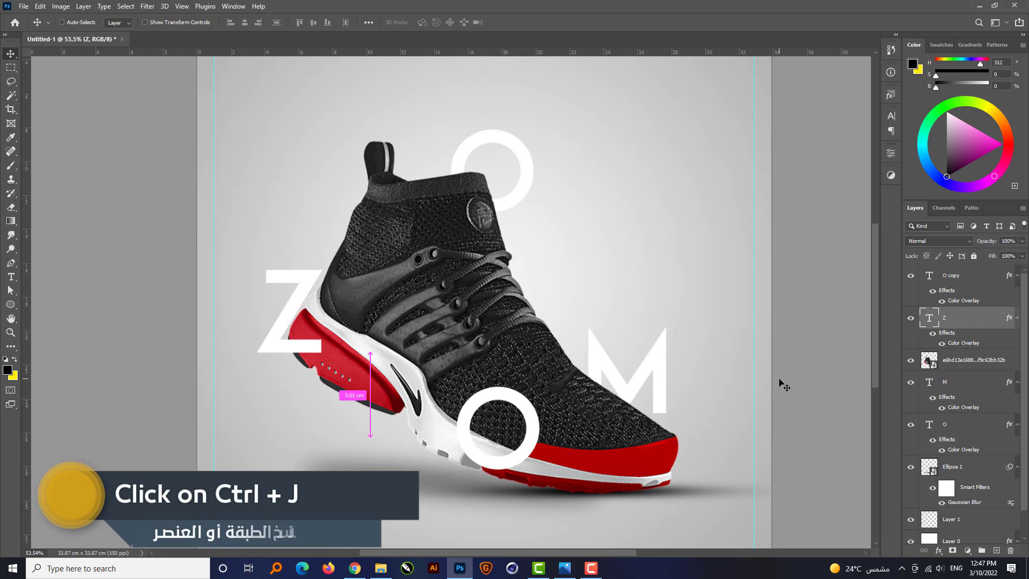
{"action": "key", "text": "ctrl+j"}
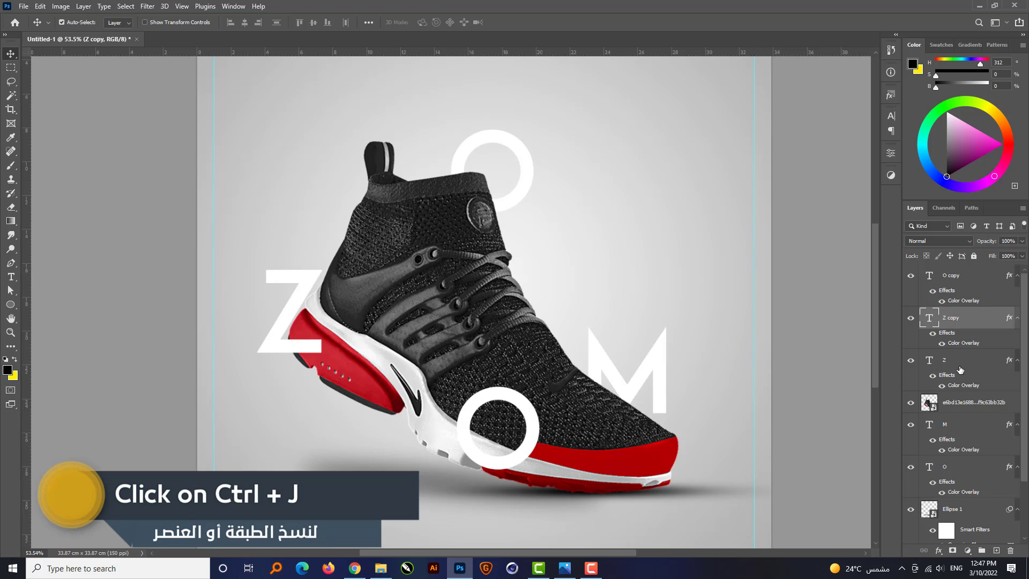
{"action": "left_click_drag", "start_coordinate": [960, 369], "coordinate": [960, 314]}
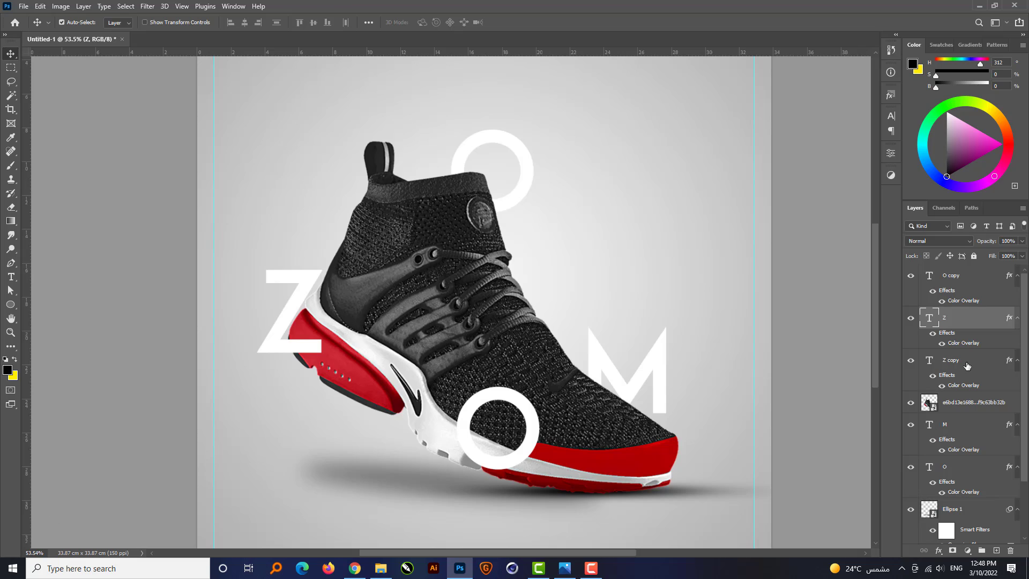
Set the lower Z copy's Color Overlay to black (000000).
{"action": "left_click", "coordinate": [967, 365]}
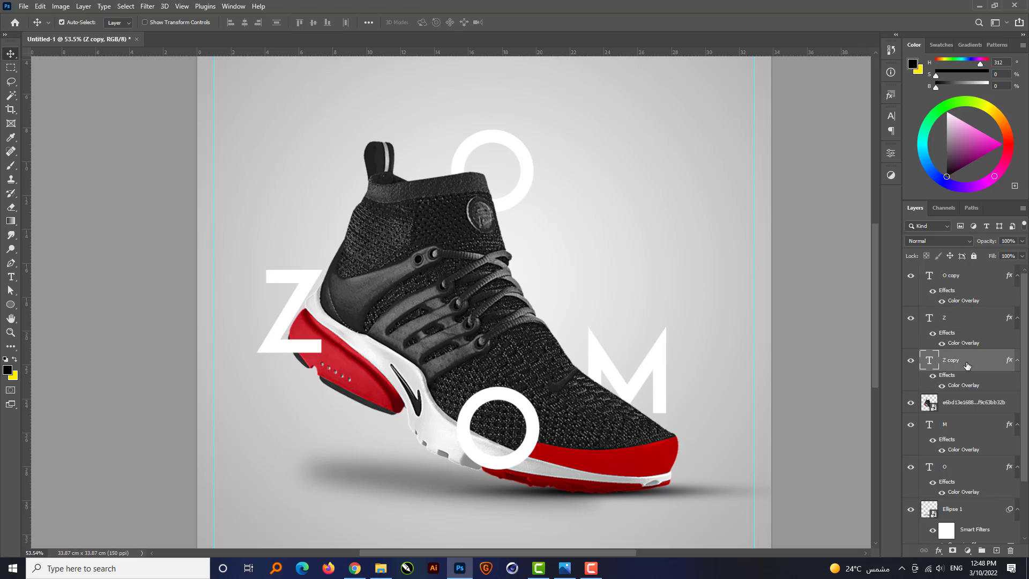
{"action": "double_click", "coordinate": [959, 386]}
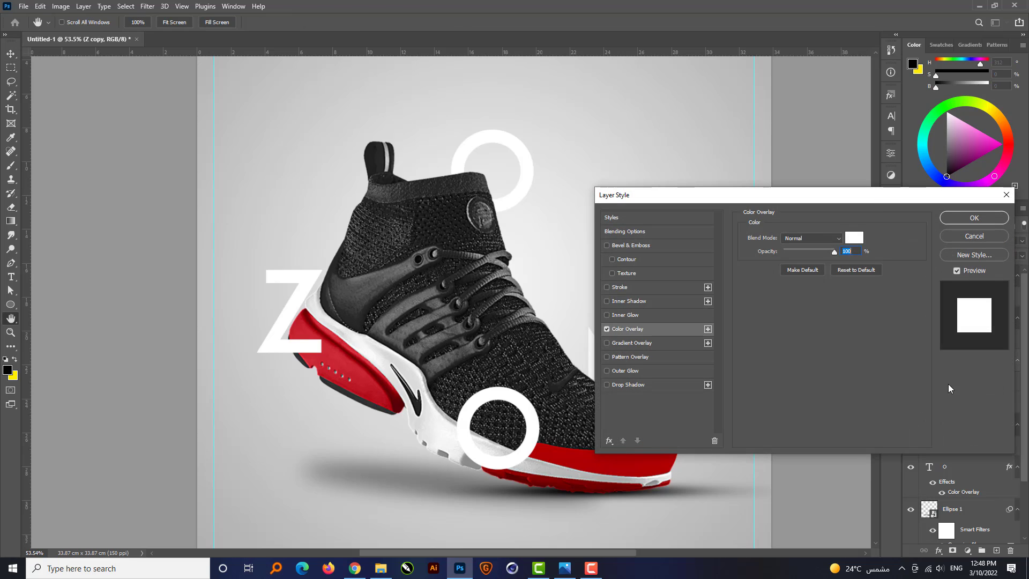
{"action": "left_click", "coordinate": [854, 237]}
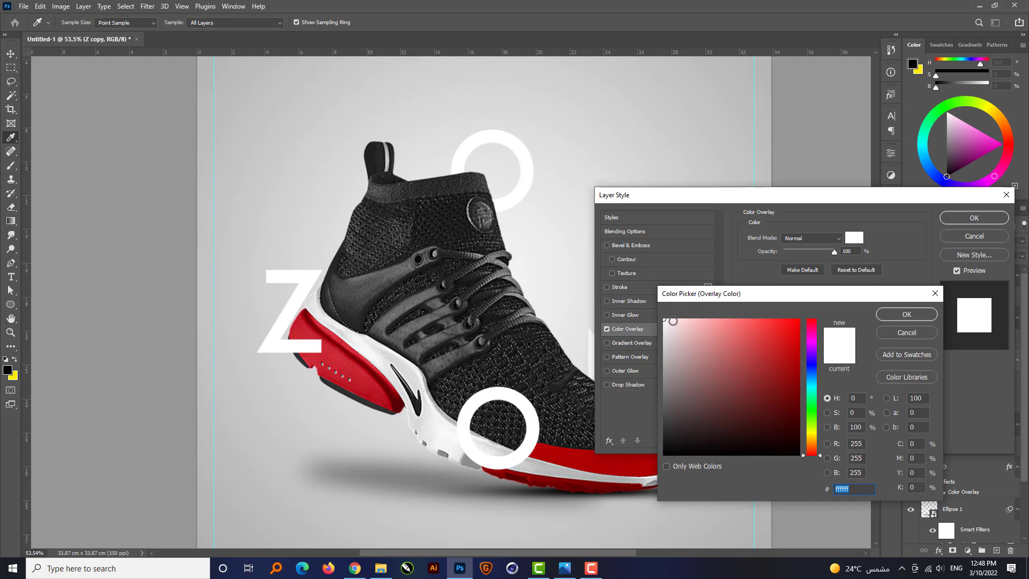
{"action": "type", "text": "000000"}
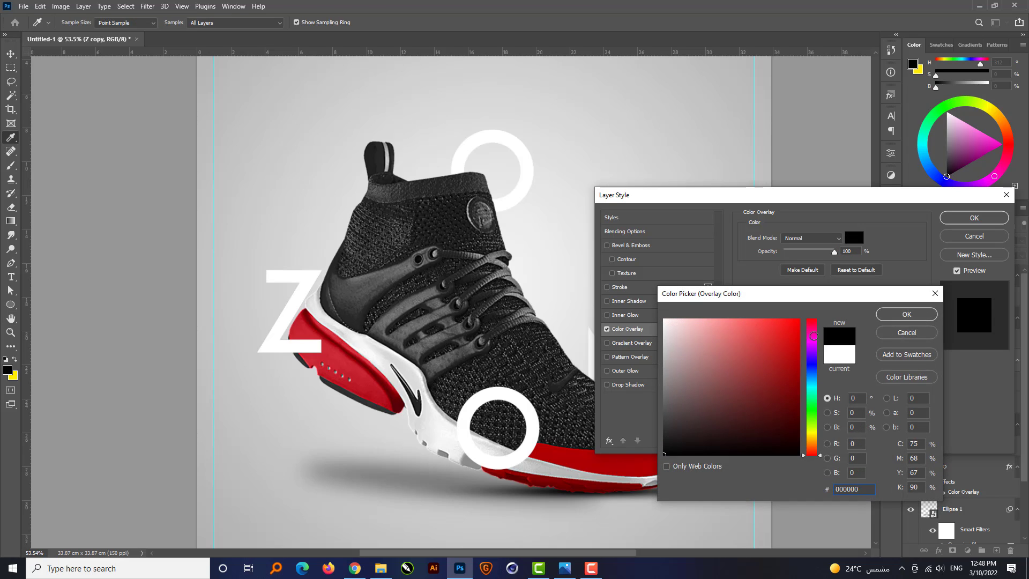
{"action": "left_click", "coordinate": [906, 314]}
{"action": "left_click", "coordinate": [974, 218]}
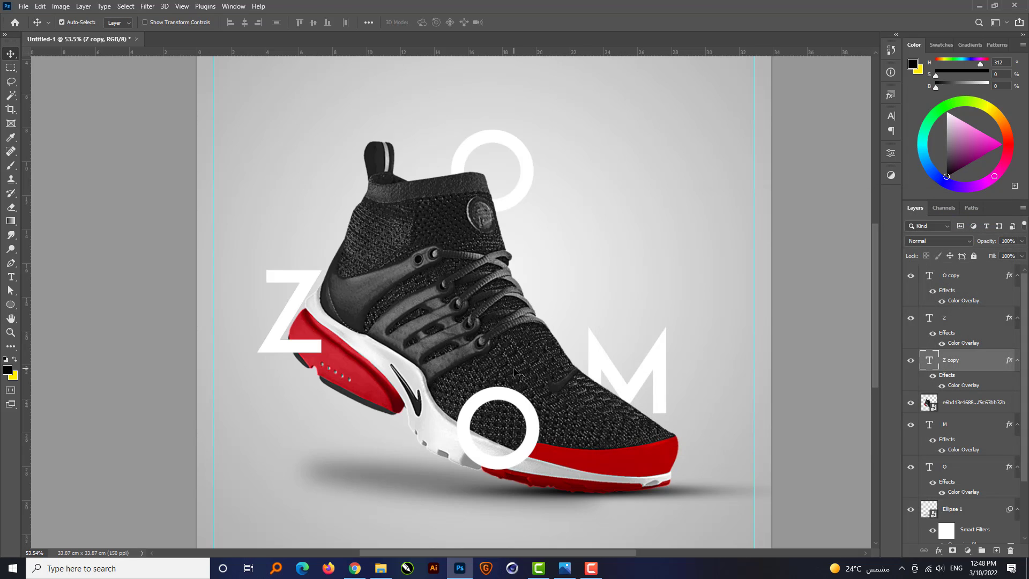
Offset the black Z down and slightly left of the white Z, and clip it to the sneaker layer.
{"action": "key", "text": "Down"}
{"action": "key", "text": "Down"}
{"action": "key", "text": "Down"}
{"action": "key", "text": "Down"}
{"action": "key", "text": "Down"}
{"action": "key", "text": "Down"}
{"action": "key", "text": "Down"}
{"action": "key", "text": "Down"}
{"action": "key", "text": "Down"}
{"action": "key", "text": "Down"}
{"action": "key", "text": "Down"}
{"action": "key", "text": "Down"}
{"action": "key", "text": "Down"}
{"action": "key", "text": "Down"}
{"action": "key", "text": "Down"}
{"action": "key", "text": "Down"}
{"action": "key", "text": "Down"}
{"action": "key", "text": "Down"}
{"action": "key", "text": "Down"}
{"action": "key", "text": "Down"}
{"action": "key", "text": "Down"}
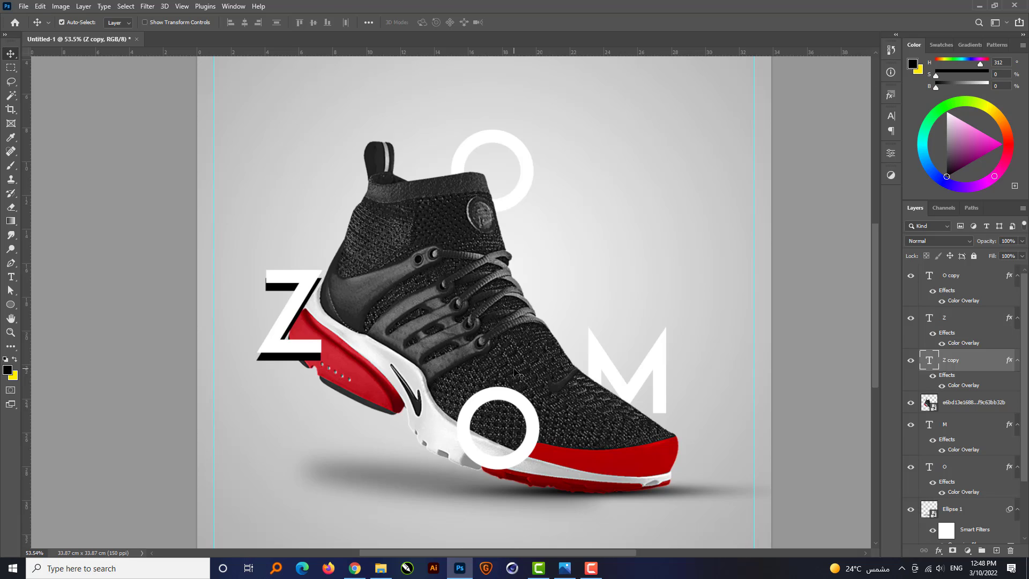
{"action": "key", "text": "Left"}
{"action": "key", "text": "Left"}
{"action": "key", "text": "Left"}
{"action": "key", "text": "Left"}
{"action": "key", "text": "Left"}
{"action": "key", "text": "Left"}
{"action": "key", "text": "Left"}
{"action": "key", "text": "Left"}
{"action": "key", "text": "Left"}
{"action": "key", "text": "Left"}
{"action": "key", "text": "Down"}
{"action": "key", "text": "Down"}
{"action": "key", "text": "Down"}
{"action": "key", "text": "Down"}
{"action": "key", "text": "Down"}
{"action": "key", "text": "Down"}
{"action": "key", "text": "Down"}
{"action": "key", "text": "Down"}
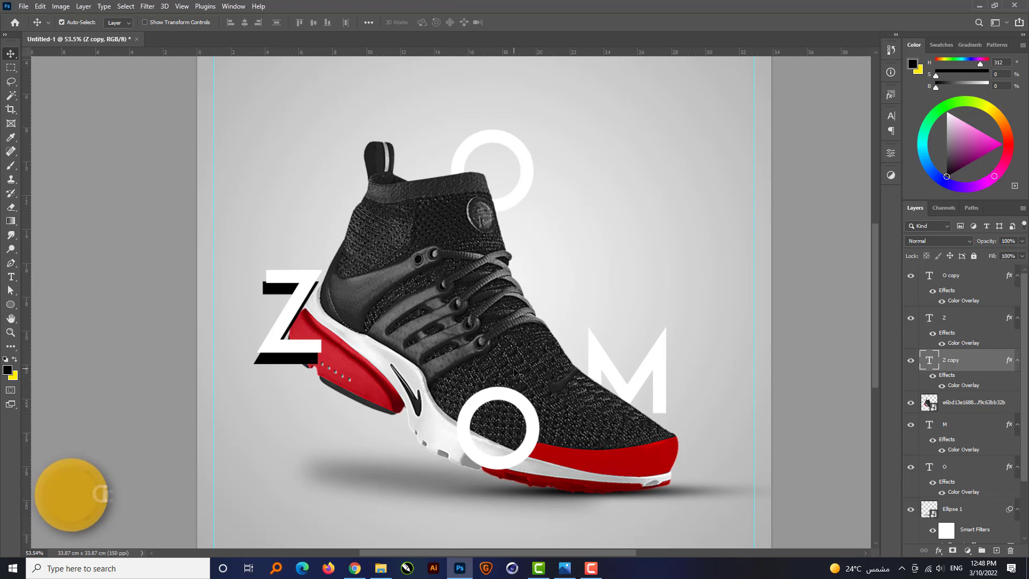
{"action": "key", "text": "Down"}
{"action": "key", "text": "Down"}
{"action": "key", "text": "Left"}
{"action": "key", "text": "Left"}
{"action": "key", "text": "Left"}
{"action": "key", "text": "Left"}
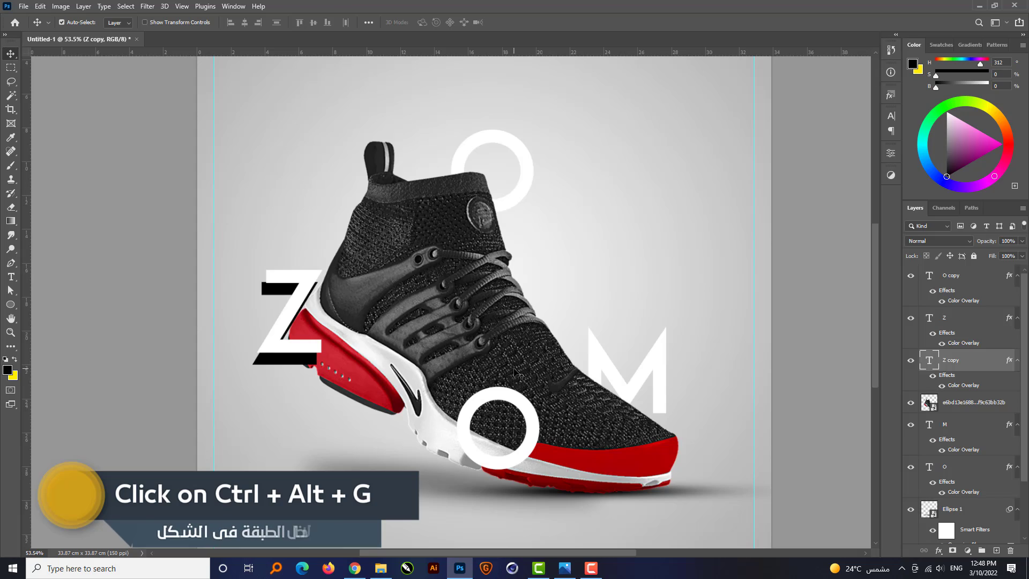
{"action": "key", "text": "Left"}
{"action": "key", "text": "Left"}
{"action": "key", "text": "Left"}
{"action": "key", "text": "Left"}
{"action": "key", "text": "Left"}
{"action": "key", "text": "Left"}
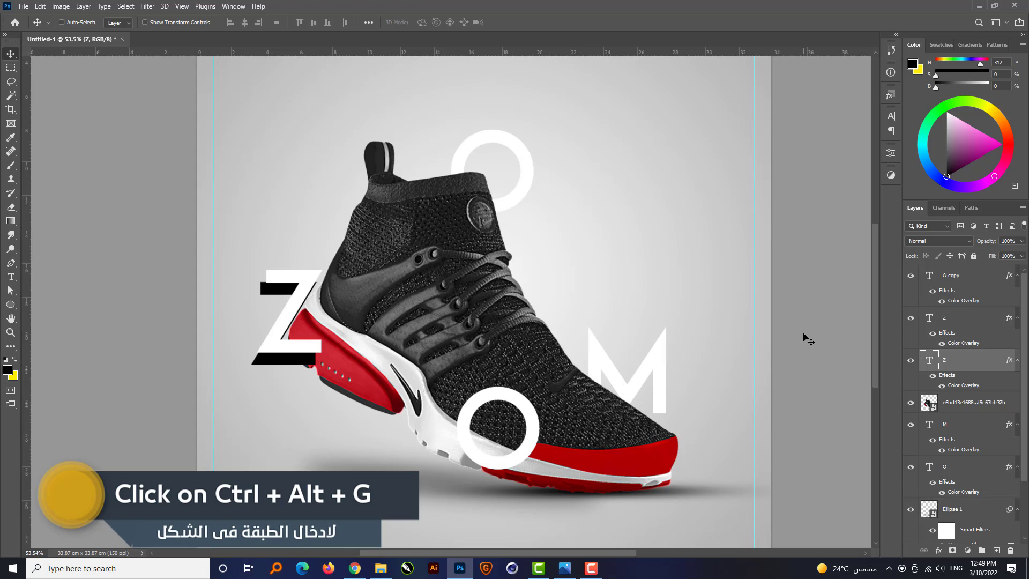
{"action": "key", "text": "ctrl+alt+g"}
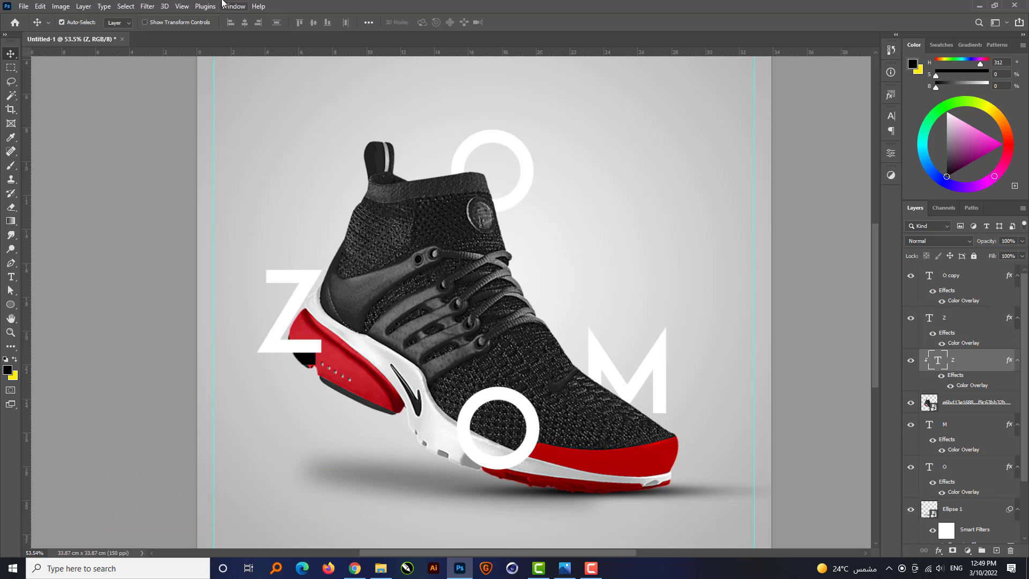
Convert the clipped black Z to a smart object and apply a Gaussian Blur with a 25-pixel radius.
{"action": "left_click", "coordinate": [148, 6]}
{"action": "mouse_move", "coordinate": [184, 145]}
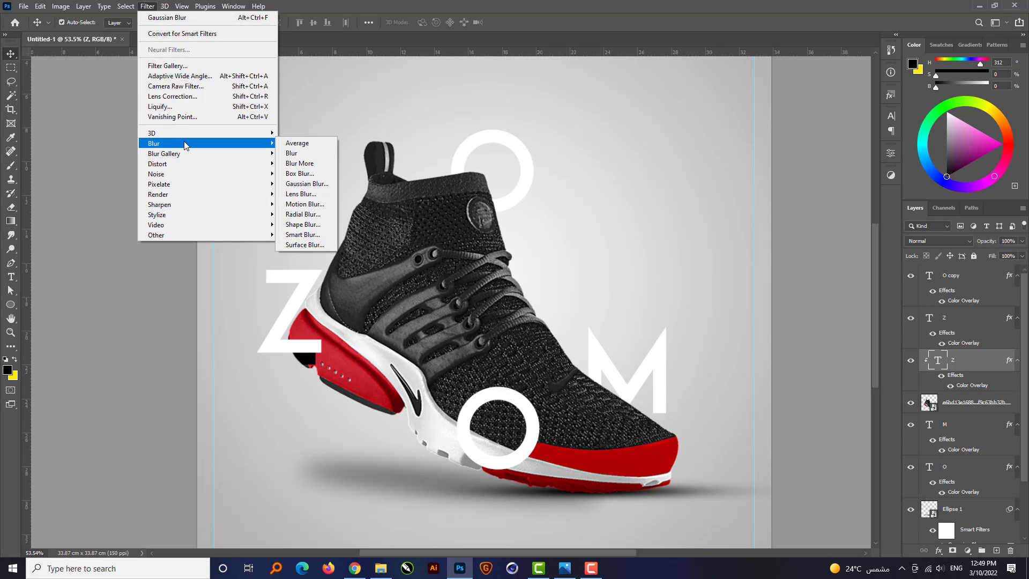
{"action": "left_click", "coordinate": [307, 184]}
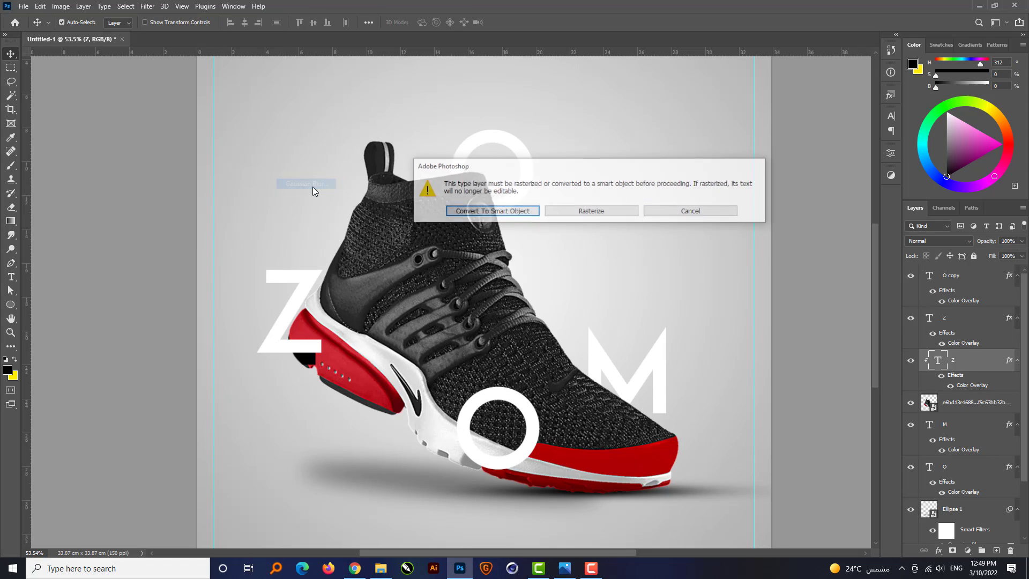
{"action": "left_click", "coordinate": [510, 214]}
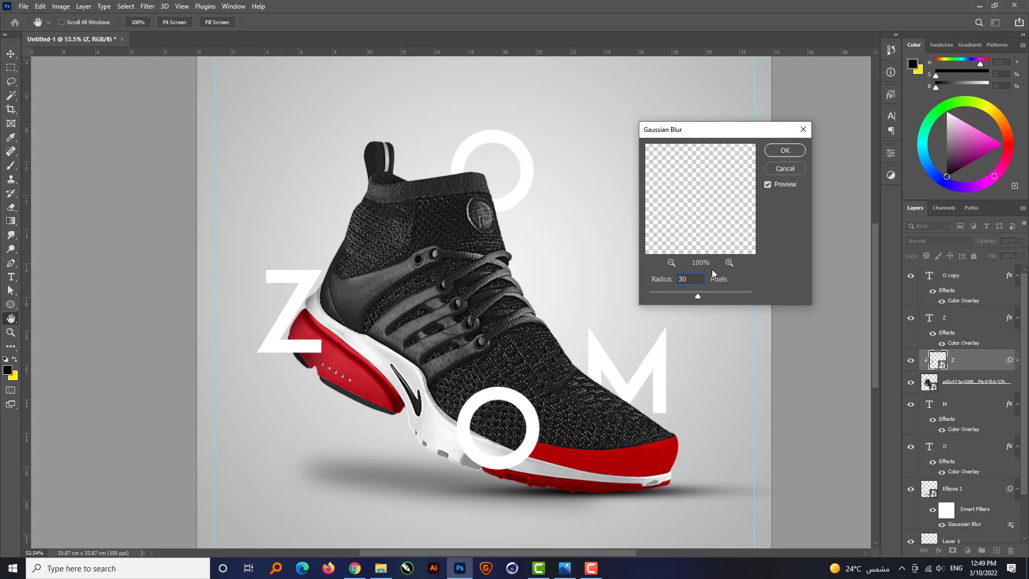
{"action": "double_click", "coordinate": [698, 280]}
{"action": "key", "text": "Return"}
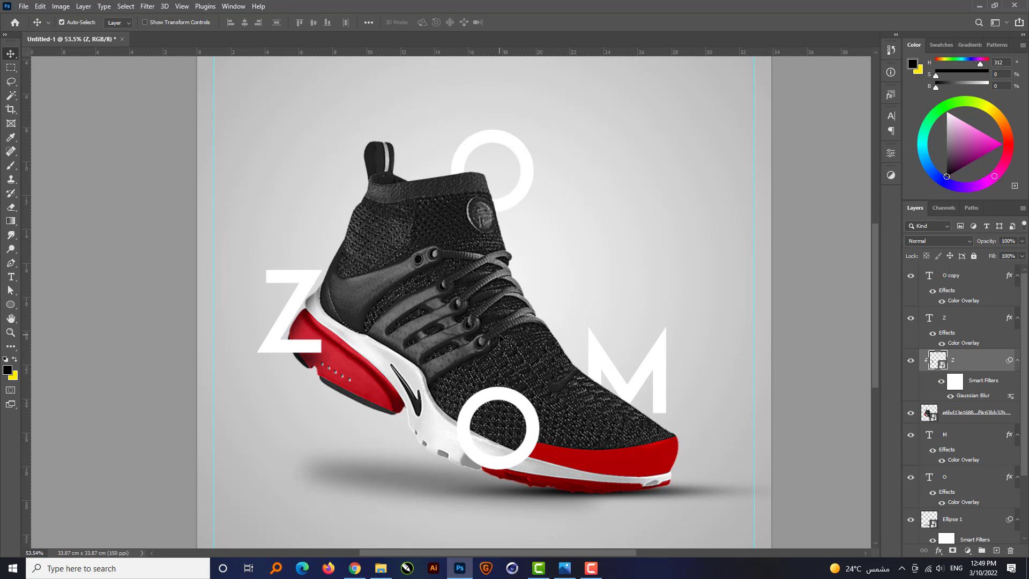
Duplicate the midsole O layer and set the lower O's Color Overlay to black (000000).
{"action": "left_click", "coordinate": [972, 279]}
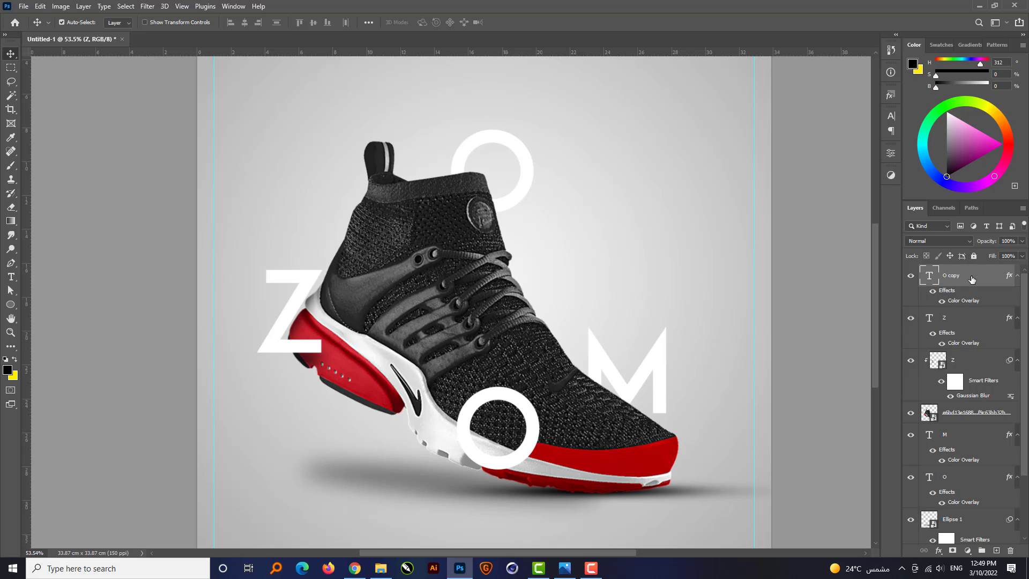
{"action": "left_click_drag", "start_coordinate": [745, 321], "coordinate": [745, 320]}
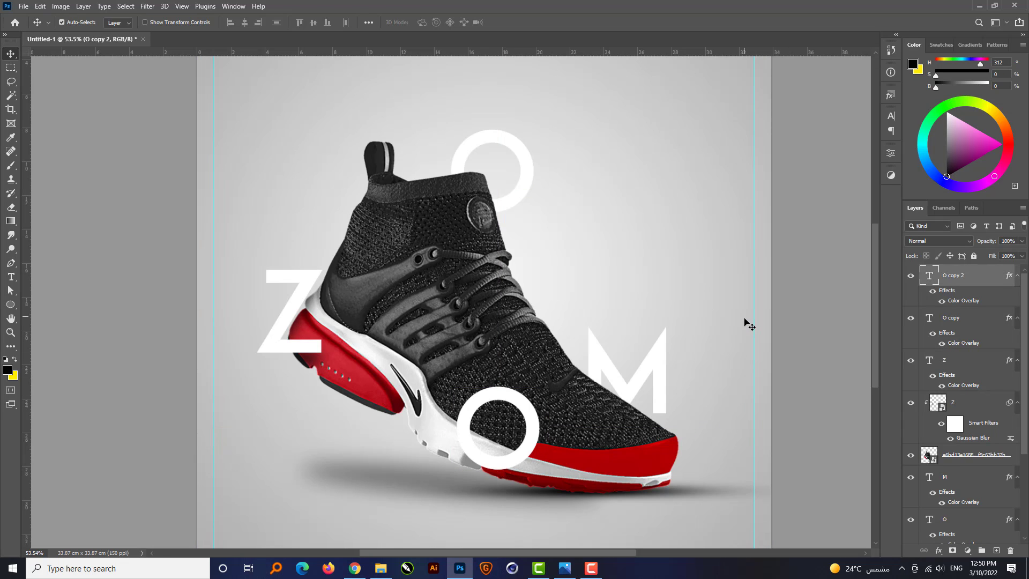
{"action": "left_click", "coordinate": [967, 345]}
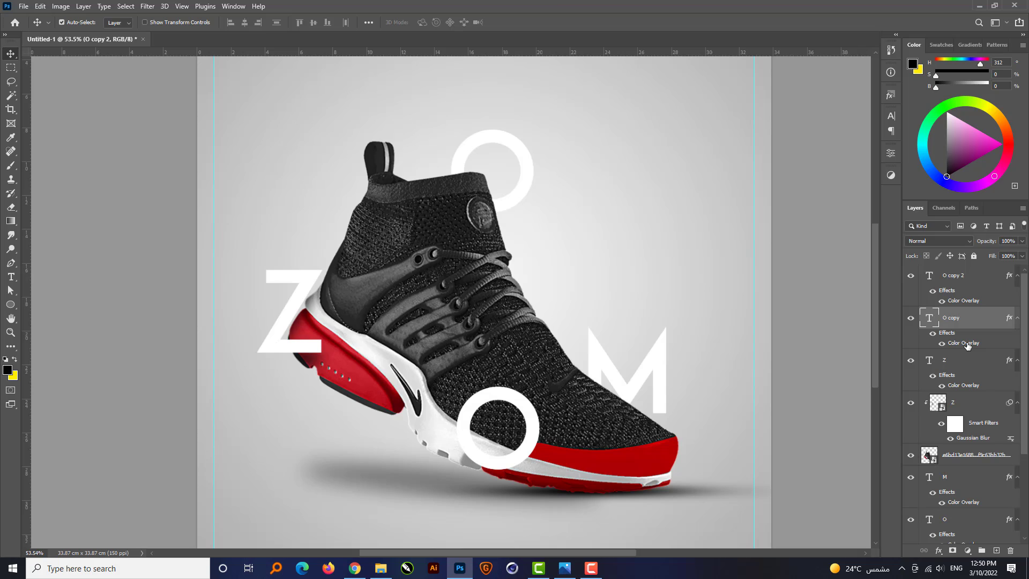
{"action": "double_click", "coordinate": [968, 345]}
{"action": "left_click", "coordinate": [855, 238]}
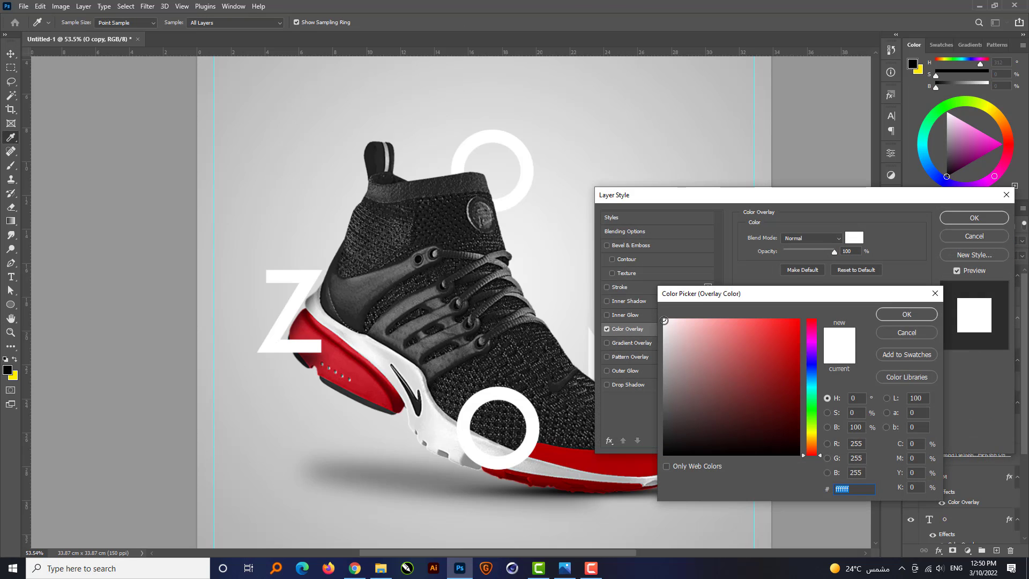
{"action": "type", "text": "000000"}
{"action": "left_click", "coordinate": [906, 314]}
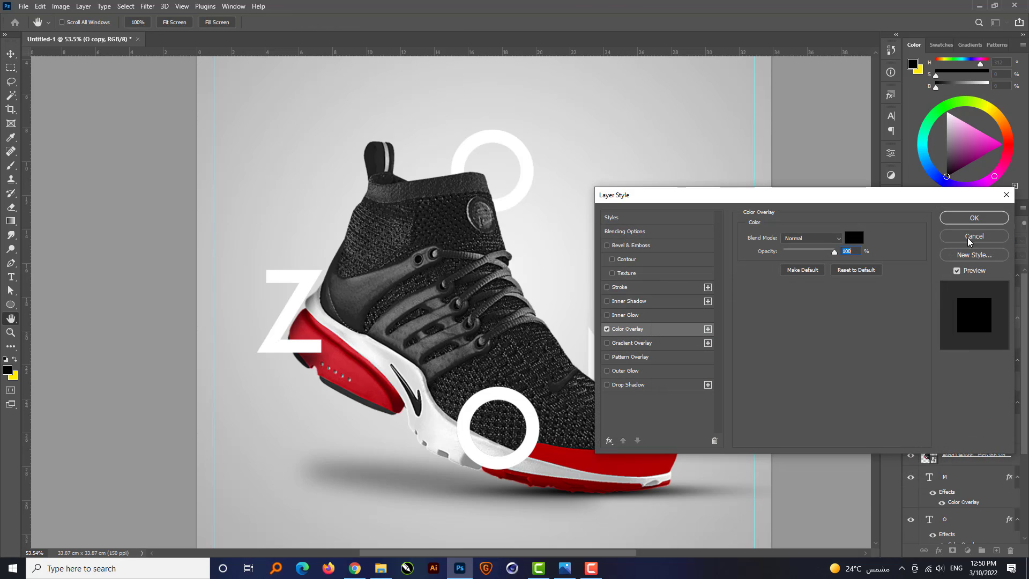
{"action": "left_click", "coordinate": [975, 218]}
Move the black O directly above the sneaker layer so it is clipped, and offset it down and left.
{"action": "left_click_drag", "start_coordinate": [969, 320], "coordinate": [979, 425]}
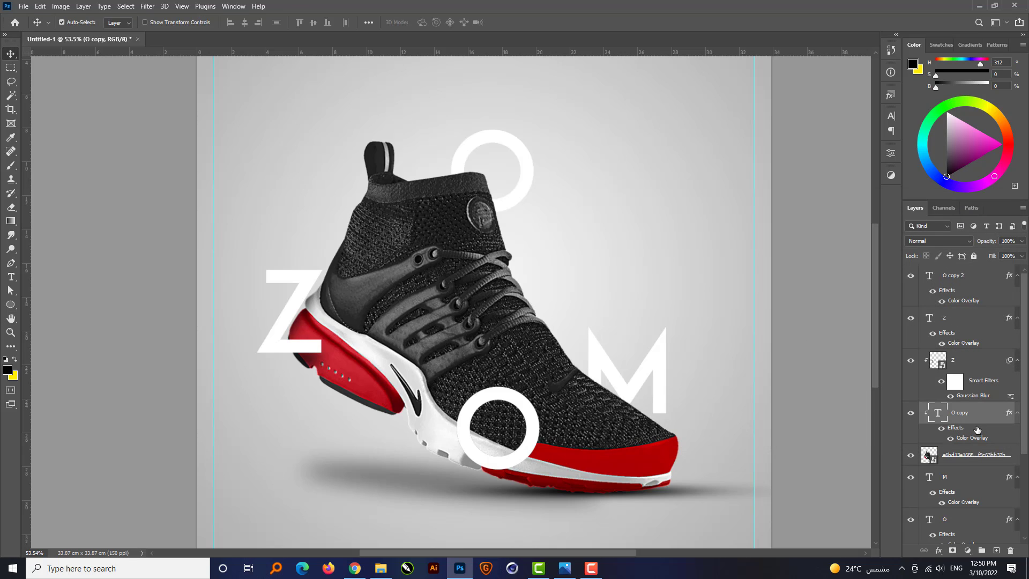
{"action": "key", "text": "Down"}
{"action": "key", "text": "Down"}
{"action": "key", "text": "Down"}
{"action": "key", "text": "Down"}
{"action": "key", "text": "Down"}
{"action": "key", "text": "Down"}
{"action": "key", "text": "Down"}
{"action": "key", "text": "Down"}
{"action": "key", "text": "Down"}
{"action": "key", "text": "Down"}
{"action": "key", "text": "Down"}
{"action": "key", "text": "Down"}
{"action": "key", "text": "Down"}
{"action": "key", "text": "Down"}
{"action": "key", "text": "Down"}
{"action": "key", "text": "Down"}
{"action": "key", "text": "Down"}
{"action": "key", "text": "Down"}
{"action": "key", "text": "Down"}
{"action": "key", "text": "Down"}
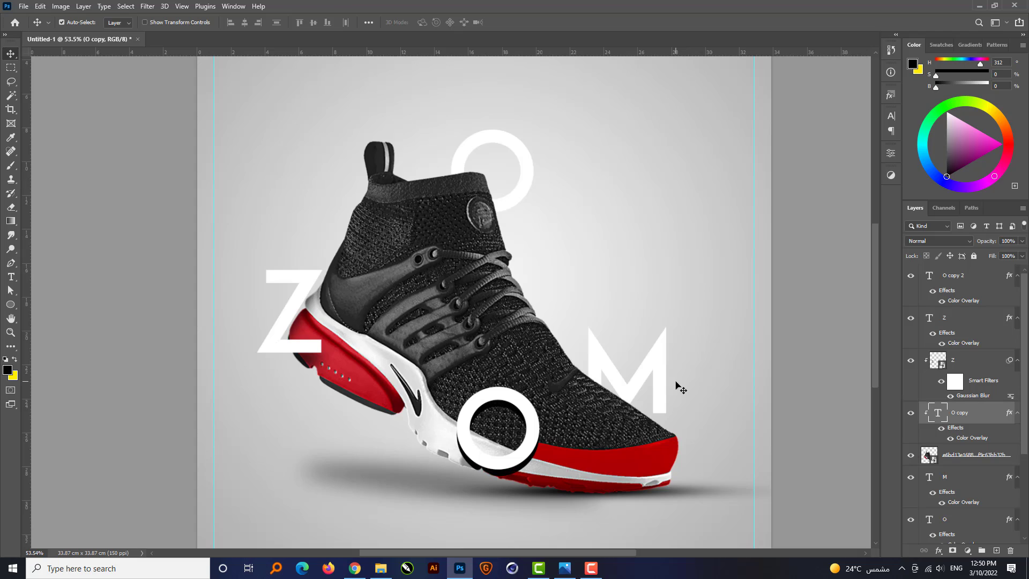
{"action": "key", "text": "Left"}
{"action": "key", "text": "Left"}
{"action": "key", "text": "Left"}
{"action": "key", "text": "Left"}
{"action": "key", "text": "Left"}
{"action": "key", "text": "Left"}
{"action": "key", "text": "Left"}
{"action": "key", "text": "Left"}
{"action": "key", "text": "Left"}
{"action": "key", "text": "Left"}
{"action": "key", "text": "Left"}
{"action": "key", "text": "Left"}
{"action": "key", "text": "Left"}
{"action": "key", "text": "Left"}
{"action": "key", "text": "Left"}
{"action": "key", "text": "Left"}
{"action": "key", "text": "Left"}
{"action": "key", "text": "Left"}
{"action": "key", "text": "Left"}
{"action": "key", "text": "Left"}
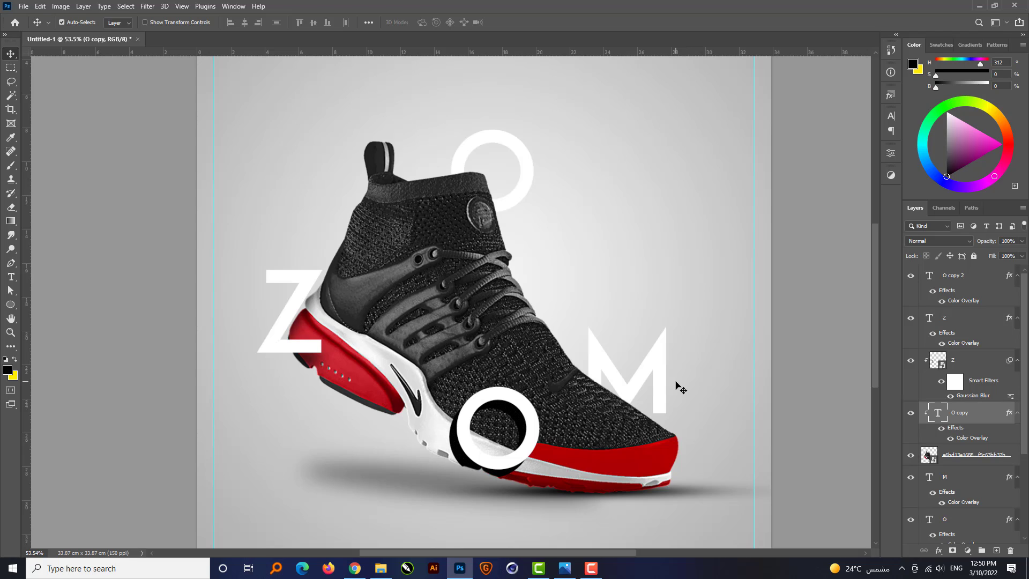
Convert the clipped black O to a smart object and apply a 25-pixel Gaussian Blur.
{"action": "left_click", "coordinate": [181, 6]}
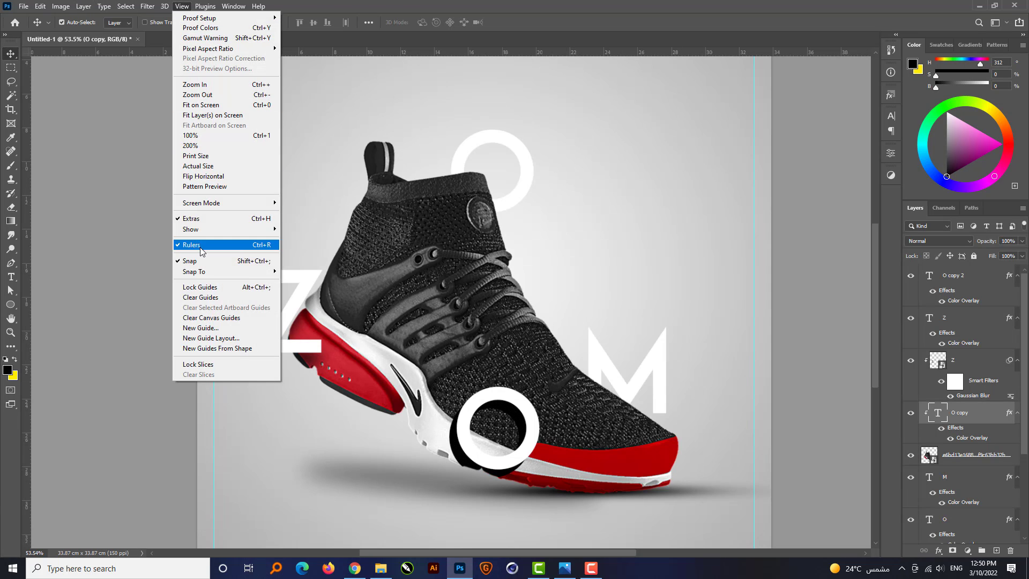
{"action": "mouse_move", "coordinate": [152, 7]}
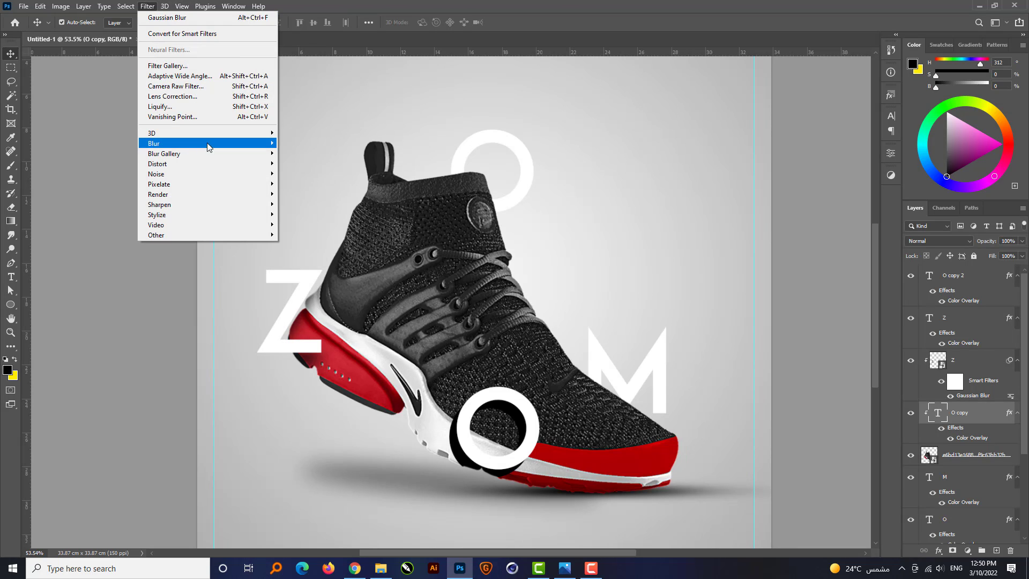
{"action": "mouse_move", "coordinate": [207, 143]}
{"action": "left_click", "coordinate": [307, 184]}
{"action": "left_click", "coordinate": [490, 209]}
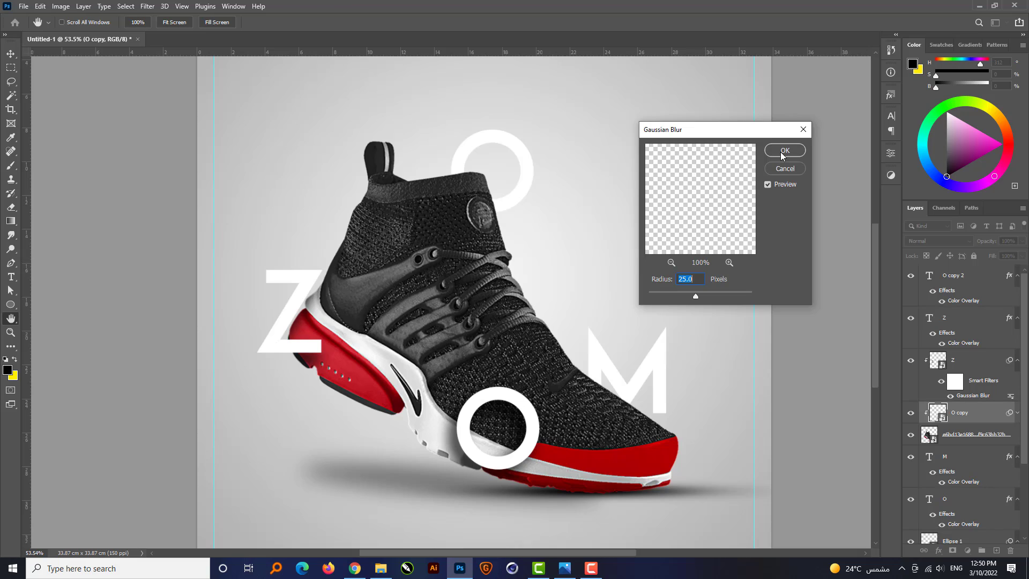
{"action": "left_click", "coordinate": [783, 152]}
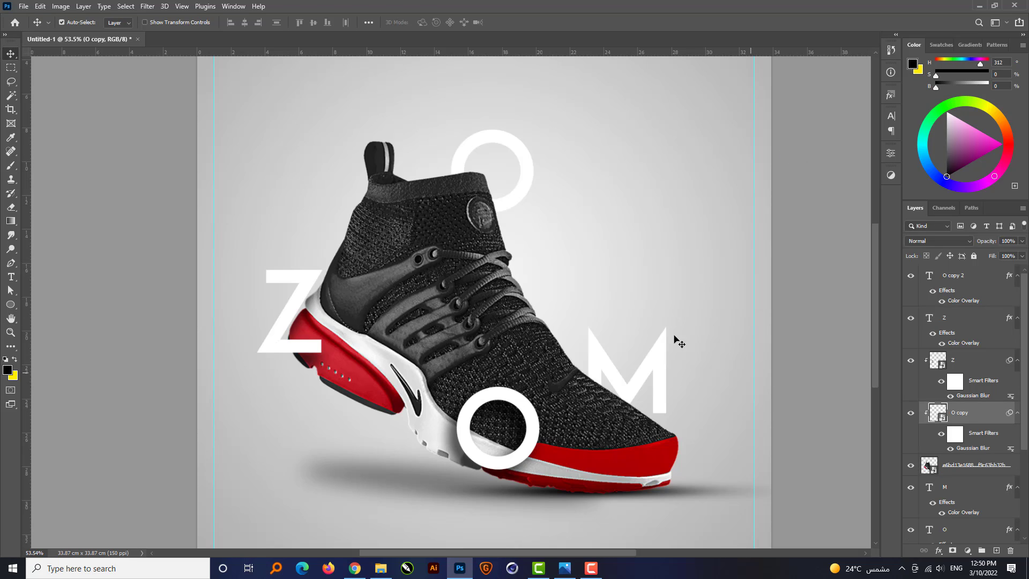
Duplicate the sneaker layer and select the lower of the two copies.
{"action": "left_click", "coordinate": [479, 218]}
{"action": "key", "text": "ctrl+j"}
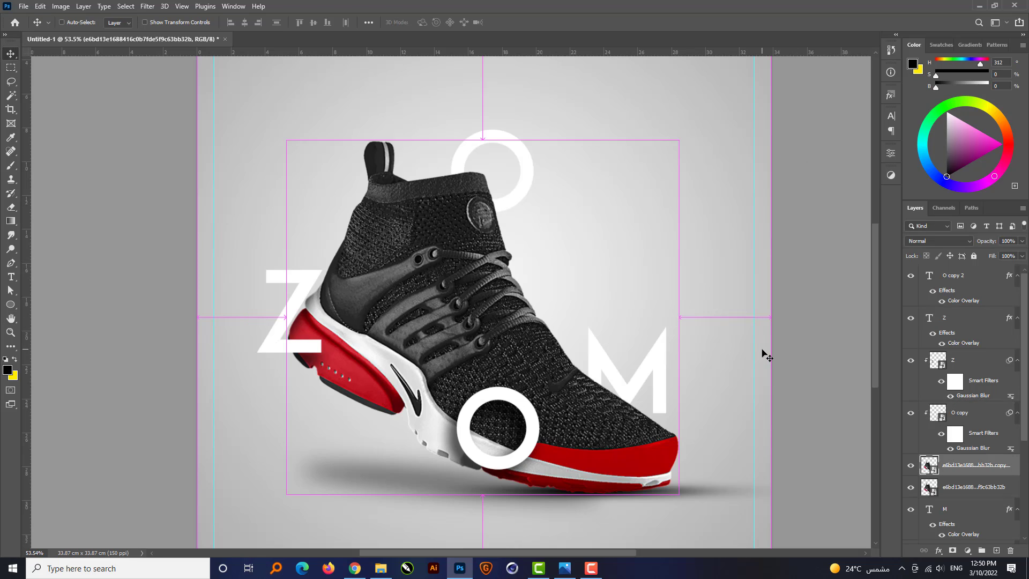
{"action": "left_click", "coordinate": [959, 491]}
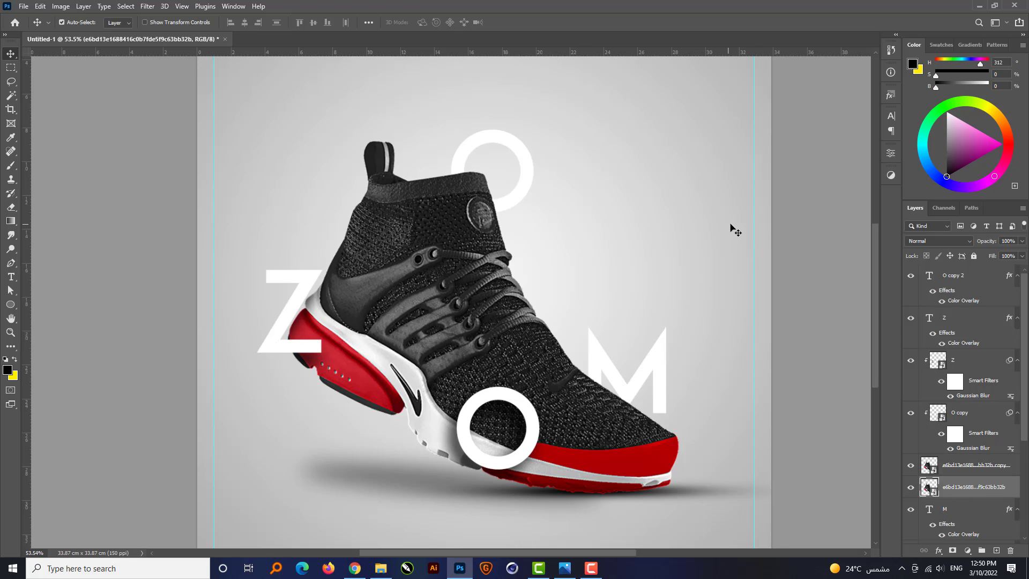
Combine the M and O text layers behind the sneaker into one smart object.
{"action": "scroll", "coordinate": [735, 231], "scroll_direction": "down", "scroll_amount": 1}
{"action": "scroll", "coordinate": [957, 504], "scroll_direction": "down", "scroll_amount": 3}
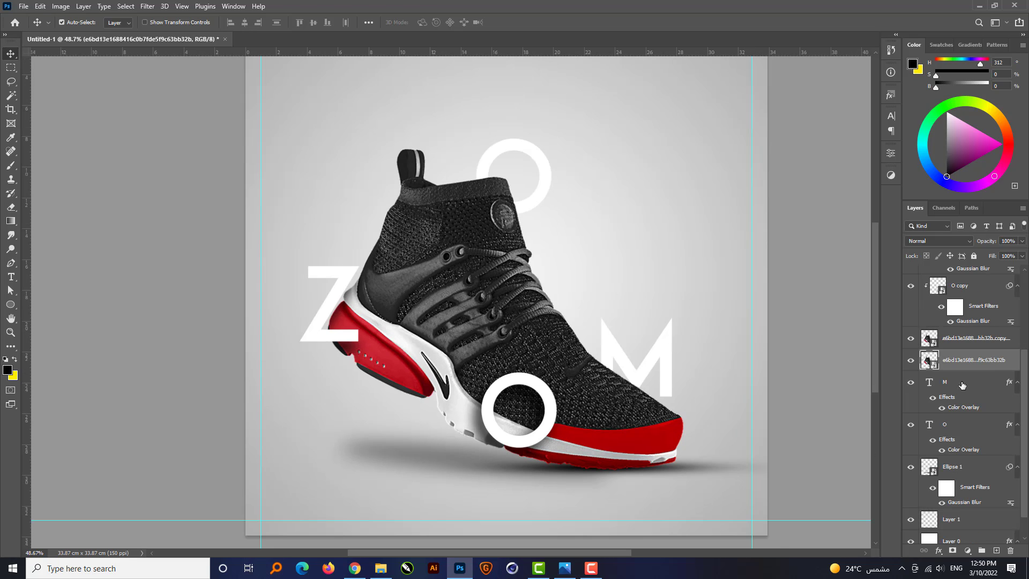
{"action": "left_click", "coordinate": [962, 384]}
{"action": "left_click", "coordinate": [966, 436], "text": "ctrl"}
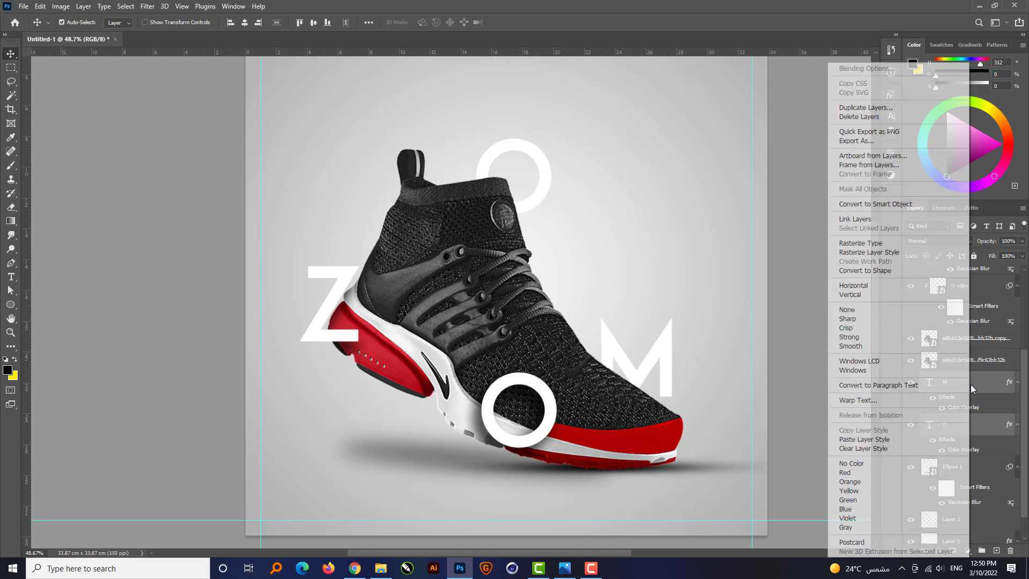
{"action": "right_click", "coordinate": [970, 387]}
{"action": "left_click", "coordinate": [900, 224]}
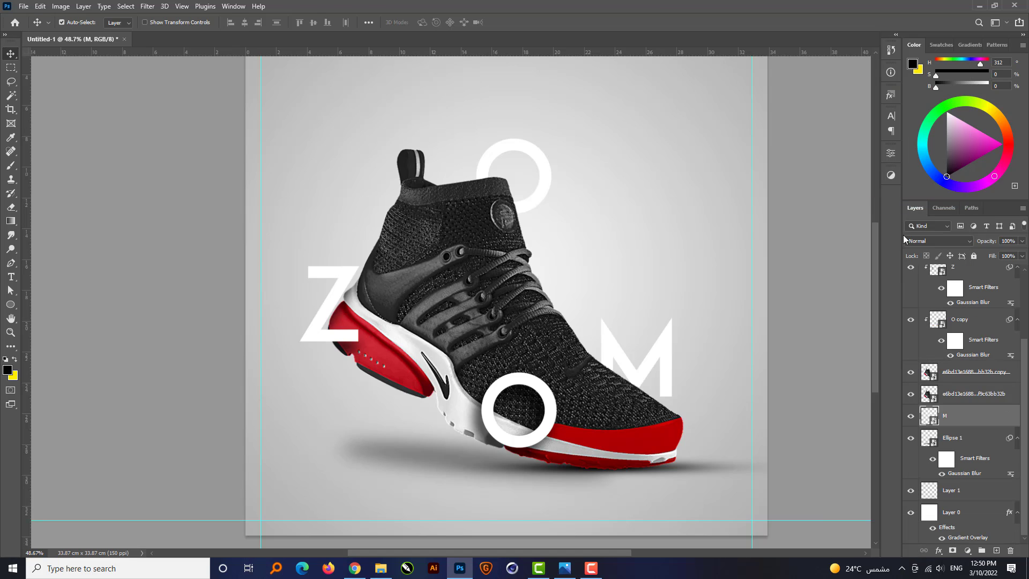
Add a black Color Overlay at 100% opacity to the lower sneaker copy.
{"action": "left_click", "coordinate": [977, 396]}
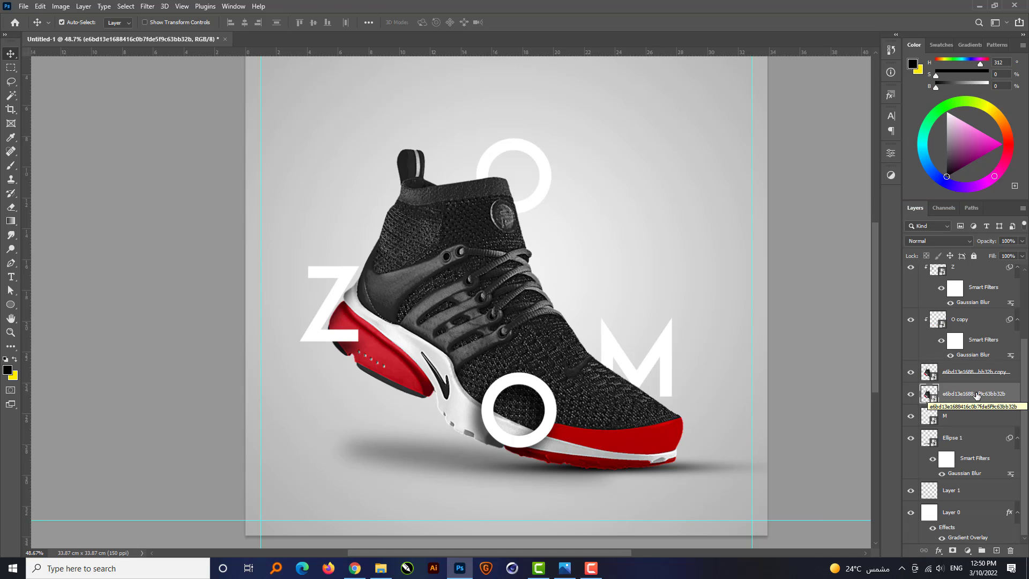
{"action": "left_click", "coordinate": [938, 551]}
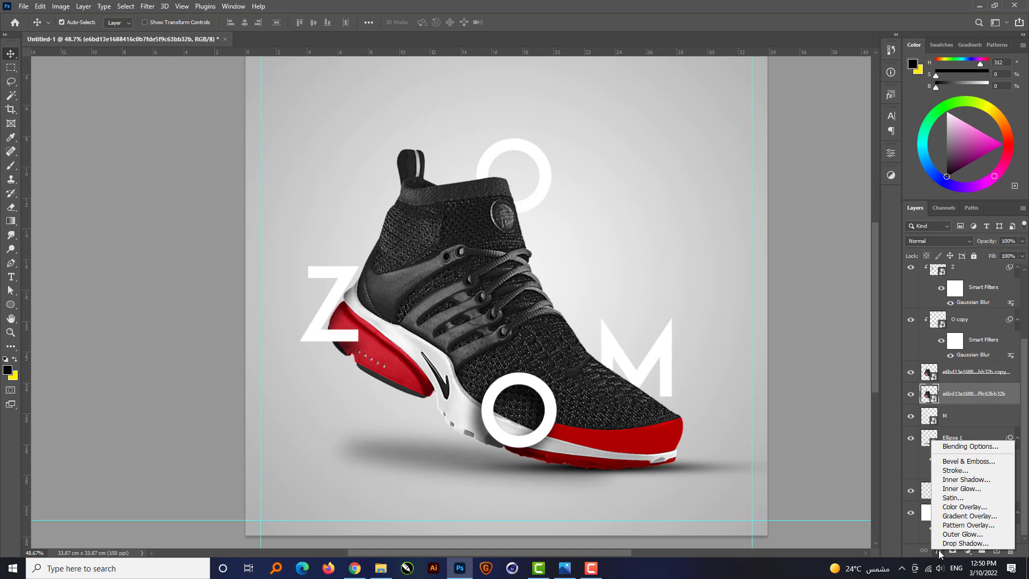
{"action": "left_click", "coordinate": [965, 506]}
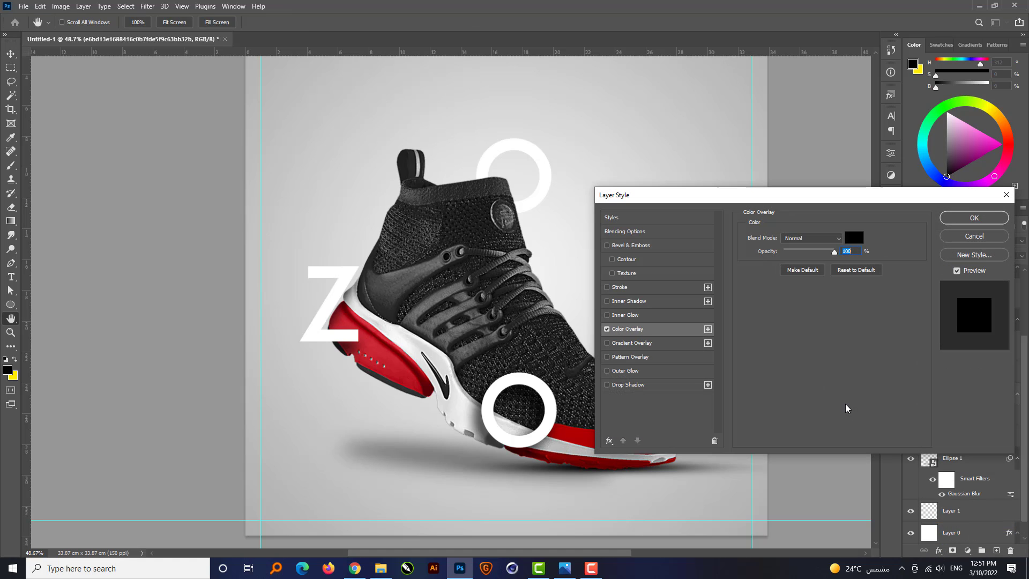
{"action": "left_click", "coordinate": [974, 218]}
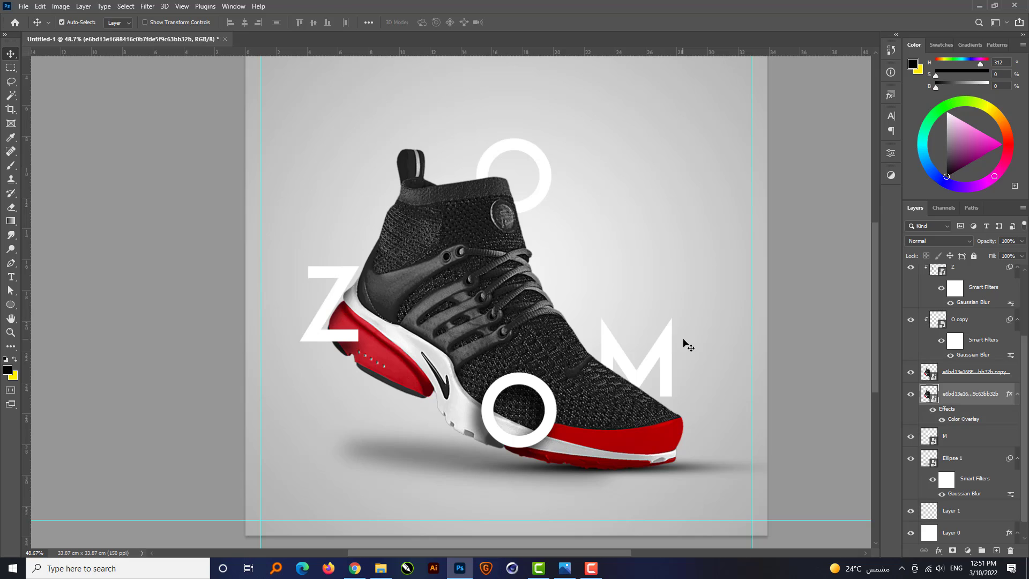
Offset the black sneaker copy up and to the right and clip it to the M and O smart object.
{"action": "key", "text": "shift+Up"}
{"action": "key", "text": "shift+Up"}
{"action": "key", "text": "shift+Up"}
{"action": "key", "text": "shift+Right"}
{"action": "key", "text": "shift+Right"}
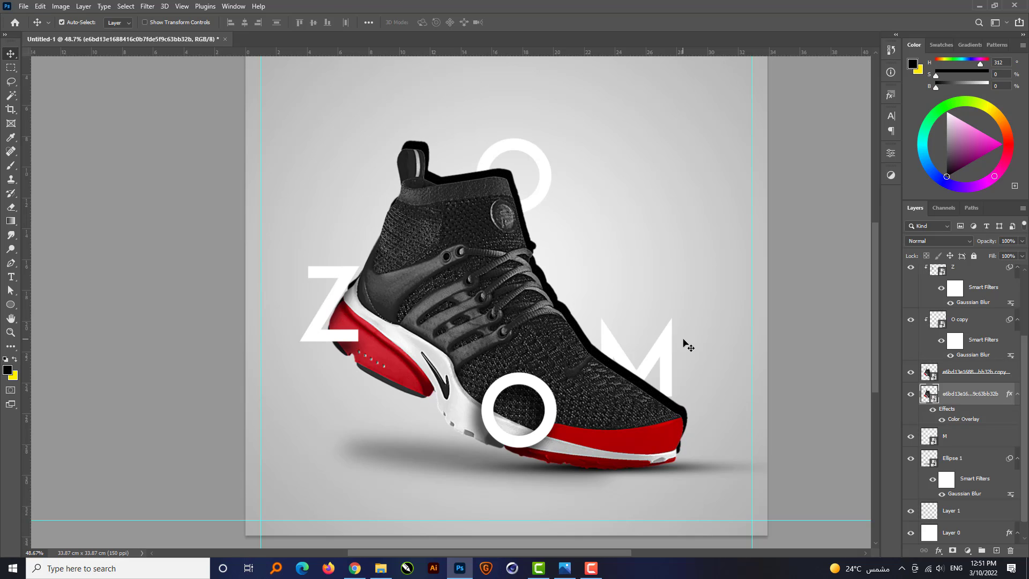
{"action": "key", "text": "shift+Right"}
{"action": "key", "text": "ctrl+alt+g"}
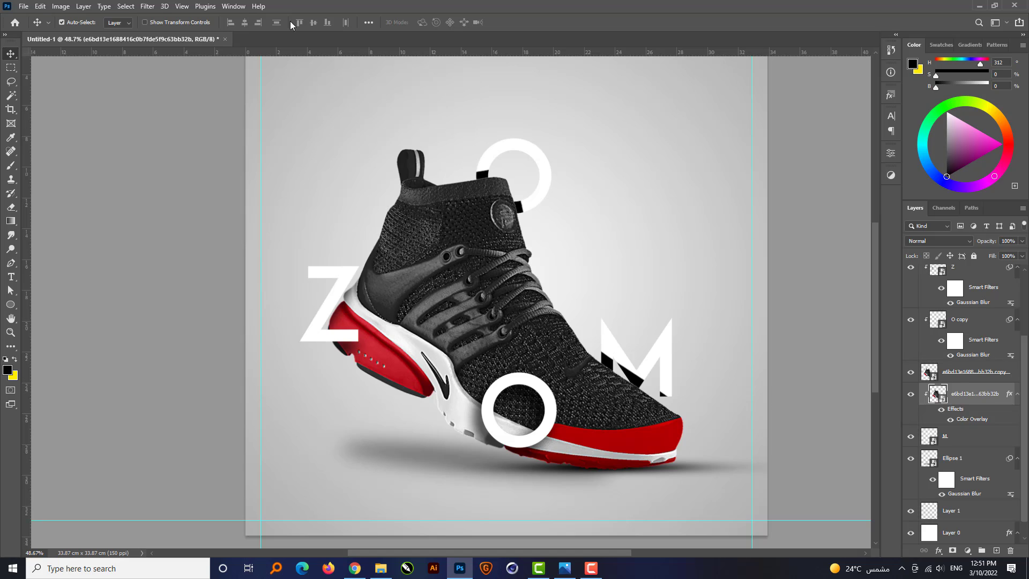
Apply a Gaussian Blur with a 30-pixel radius to the clipped black sneaker copy.
{"action": "left_click", "coordinate": [147, 6]}
{"action": "mouse_move", "coordinate": [263, 143]}
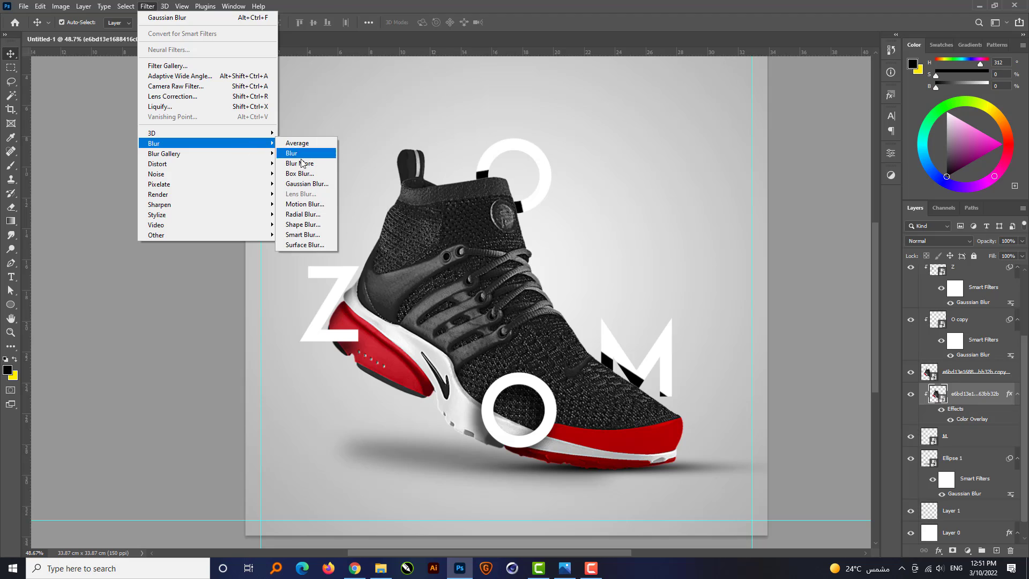
{"action": "left_click", "coordinate": [308, 183]}
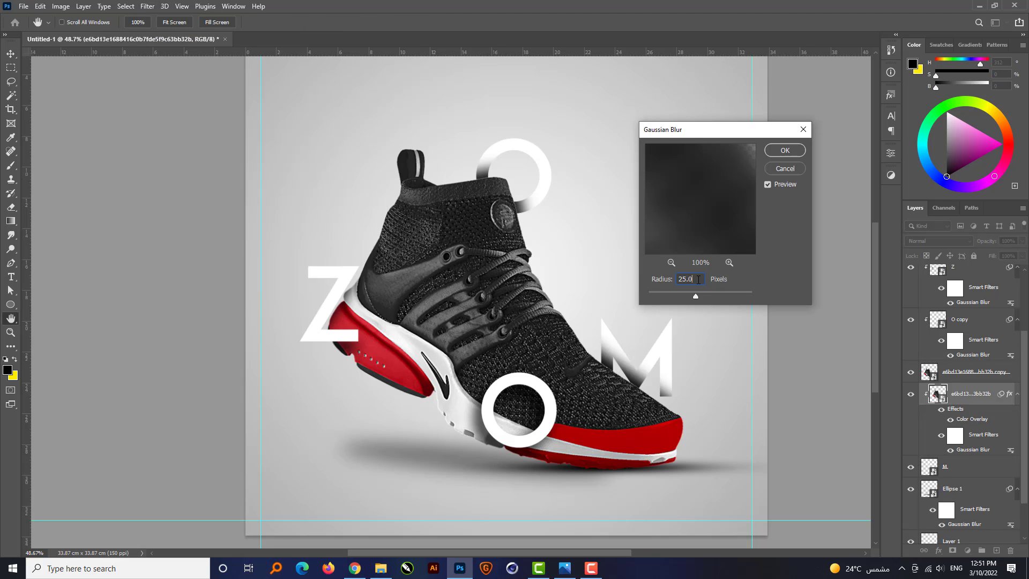
{"action": "type", "text": "30"}
{"action": "key", "text": "Return"}
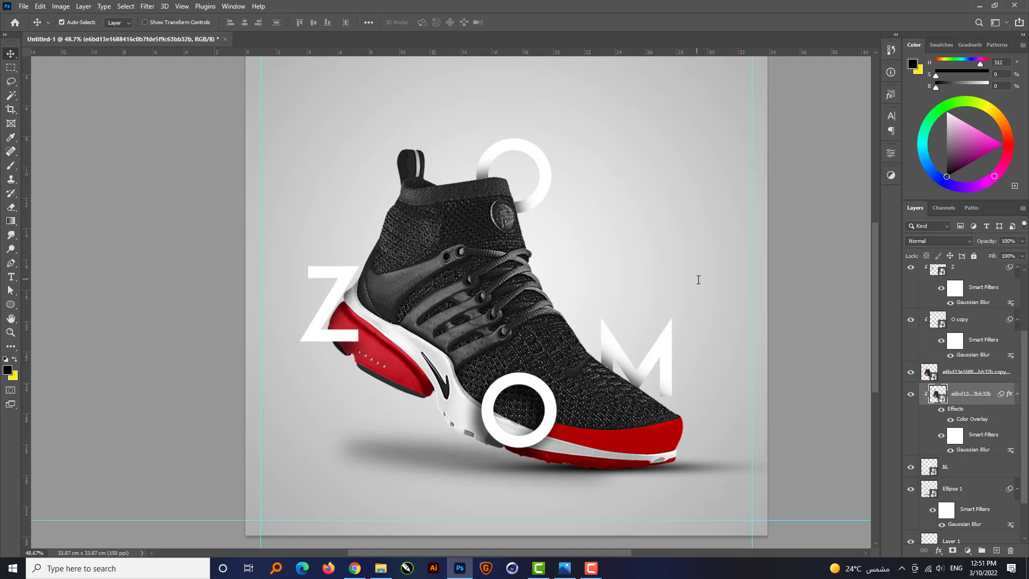
{"action": "scroll", "coordinate": [564, 402], "scroll_direction": "down", "scroll_amount": 2}
{"action": "left_click", "coordinate": [718, 363]}
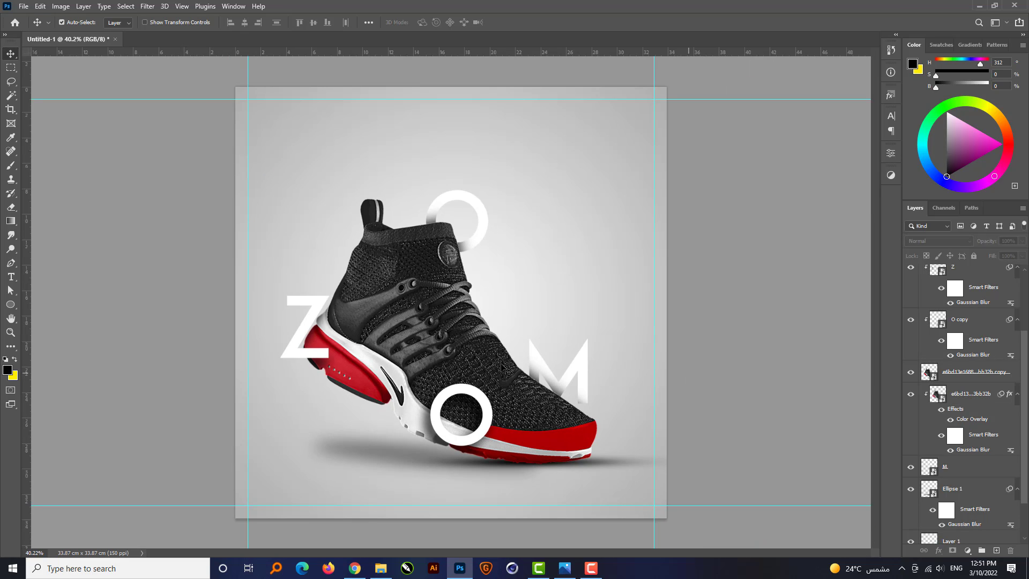
Group all layers from O copy 2 down to Layer 1, leaving out the background Layer 0.
{"action": "scroll", "coordinate": [410, 349], "scroll_direction": "up", "scroll_amount": 1}
{"action": "scroll", "coordinate": [992, 353], "scroll_direction": "up", "scroll_amount": 3}
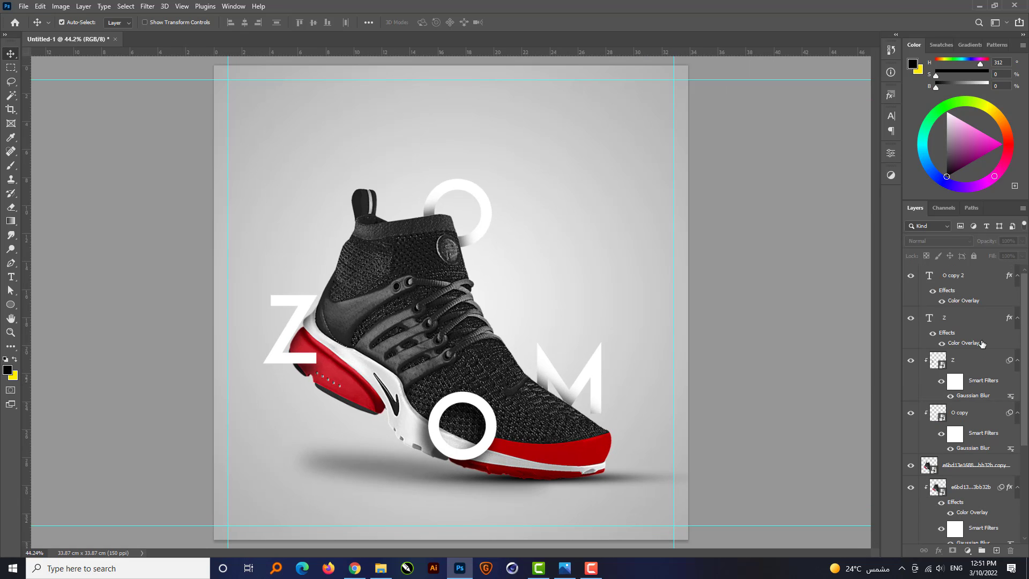
{"action": "left_click", "coordinate": [976, 279]}
{"action": "scroll", "coordinate": [984, 367], "scroll_direction": "down", "scroll_amount": 3}
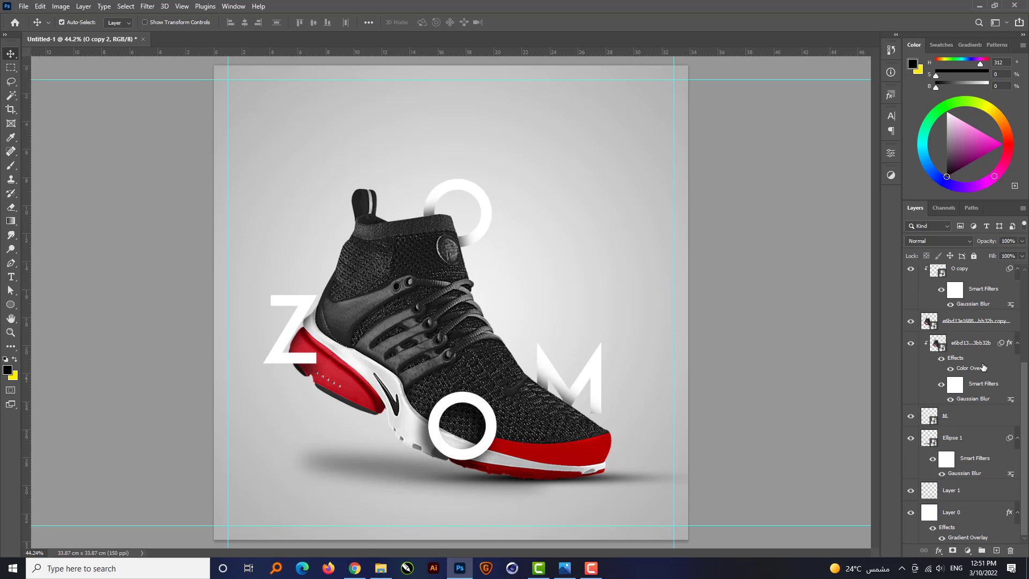
{"action": "left_click", "coordinate": [975, 491], "text": "shift"}
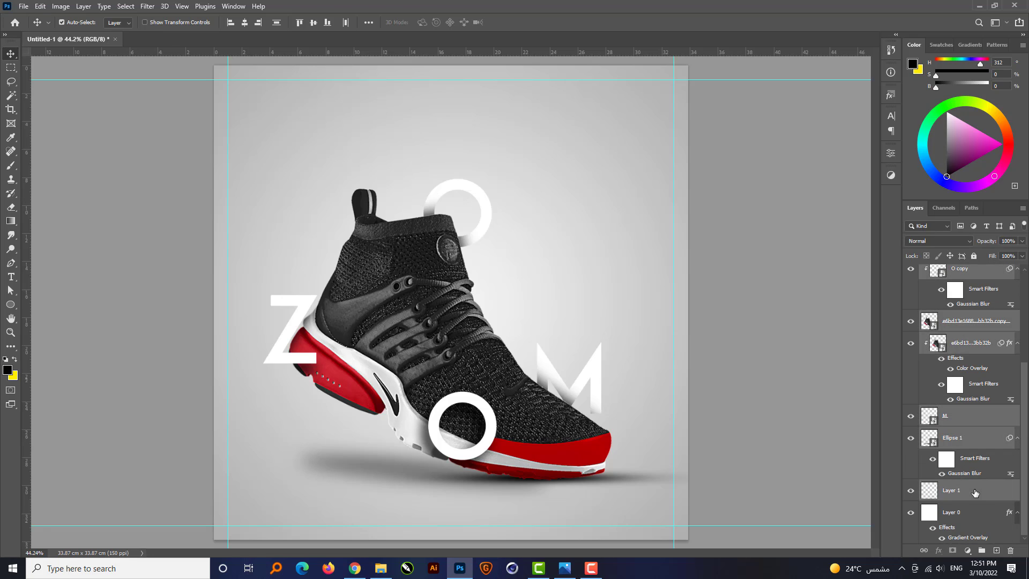
{"action": "key", "text": "ctrl+g"}
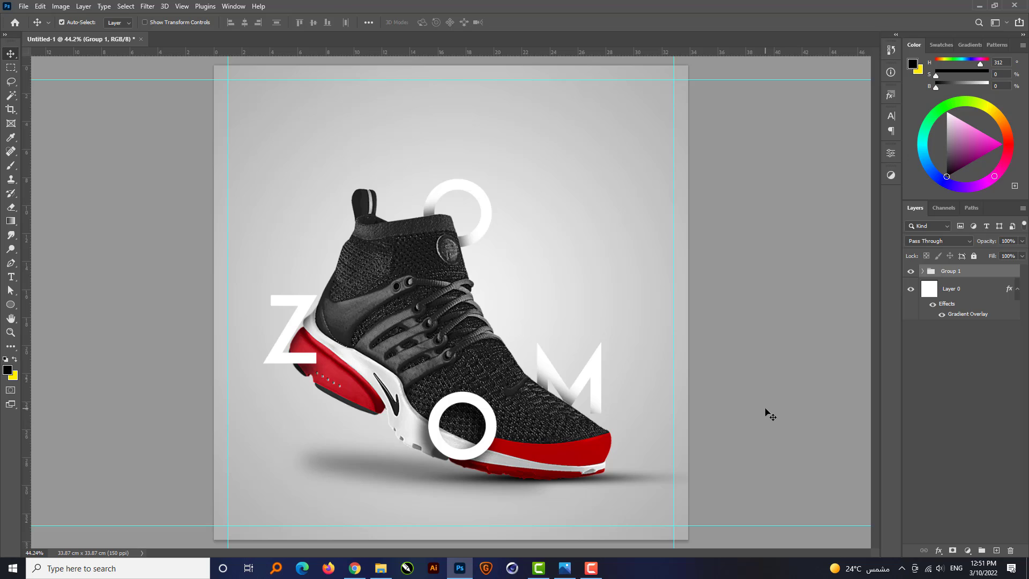
Transform the sneaker and lettering group to move it about 45 px down and about 35 px to the right.
{"action": "key", "text": "ctrl+t"}
{"action": "key", "text": "shift+Down"}
{"action": "key", "text": "shift+Down"}
{"action": "key", "text": "shift+Down"}
{"action": "key", "text": "shift+Down"}
{"action": "key", "text": "shift+Down"}
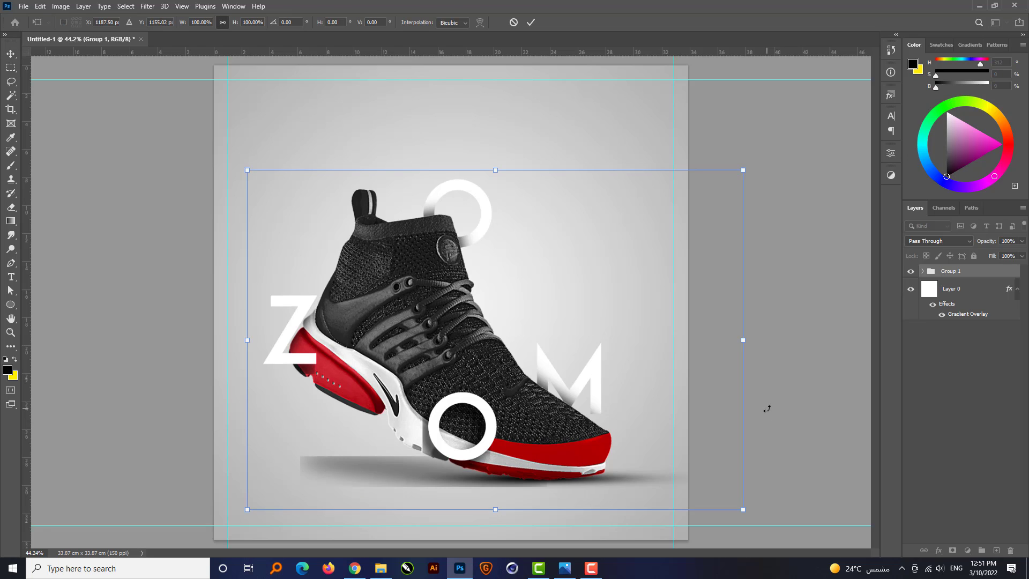
{"action": "key", "text": "Up"}
{"action": "key", "text": "Up"}
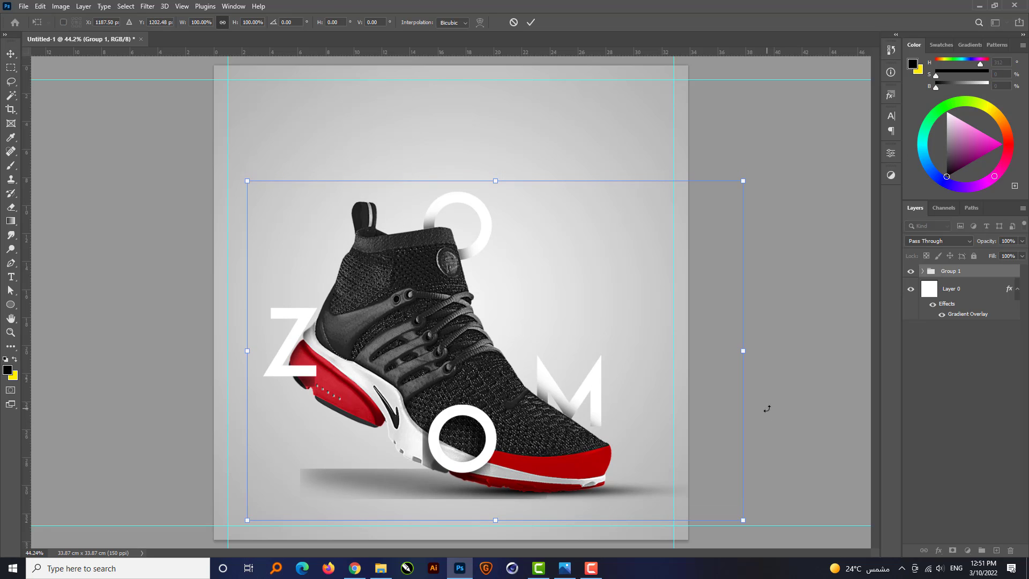
{"action": "key", "text": "Right"}
{"action": "key", "text": "Right"}
{"action": "key", "text": "Right"}
{"action": "key", "text": "Right"}
{"action": "key", "text": "Right"}
{"action": "key", "text": "Right"}
{"action": "key", "text": "Right"}
{"action": "key", "text": "Right"}
{"action": "key", "text": "Right"}
{"action": "key", "text": "Right"}
{"action": "key", "text": "Right"}
{"action": "key", "text": "Right"}
{"action": "key", "text": "Right"}
{"action": "key", "text": "Right"}
{"action": "key", "text": "Right"}
{"action": "key", "text": "Right"}
{"action": "key", "text": "Right"}
{"action": "key", "text": "Right"}
{"action": "key", "text": "Right"}
{"action": "key", "text": "Right"}
{"action": "key", "text": "Right"}
{"action": "key", "text": "Right"}
{"action": "key", "text": "Right"}
{"action": "key", "text": "Right"}
{"action": "key", "text": "Right"}
{"action": "key", "text": "Right"}
{"action": "key", "text": "Right"}
{"action": "key", "text": "Right"}
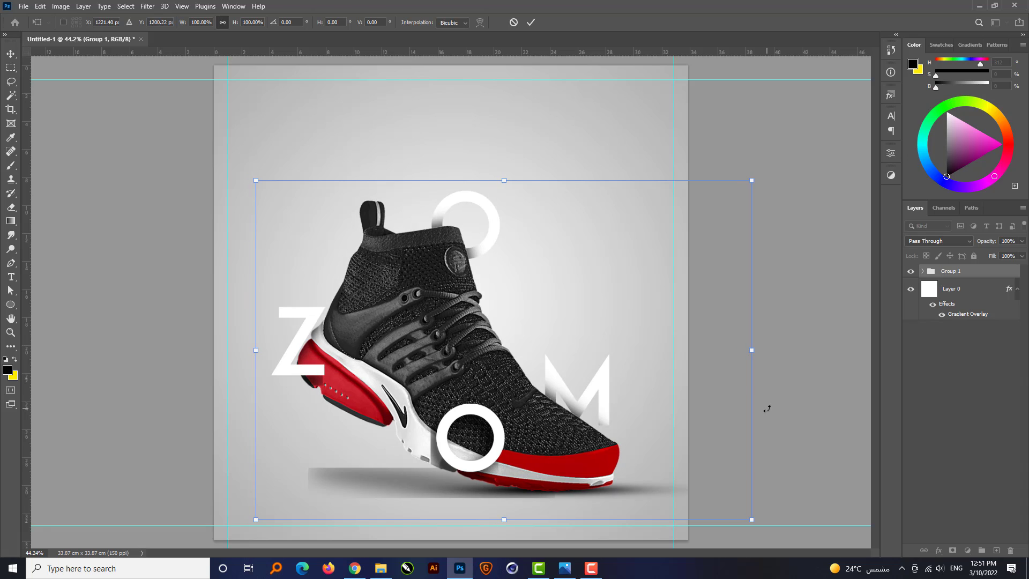
{"action": "key", "text": "Return"}
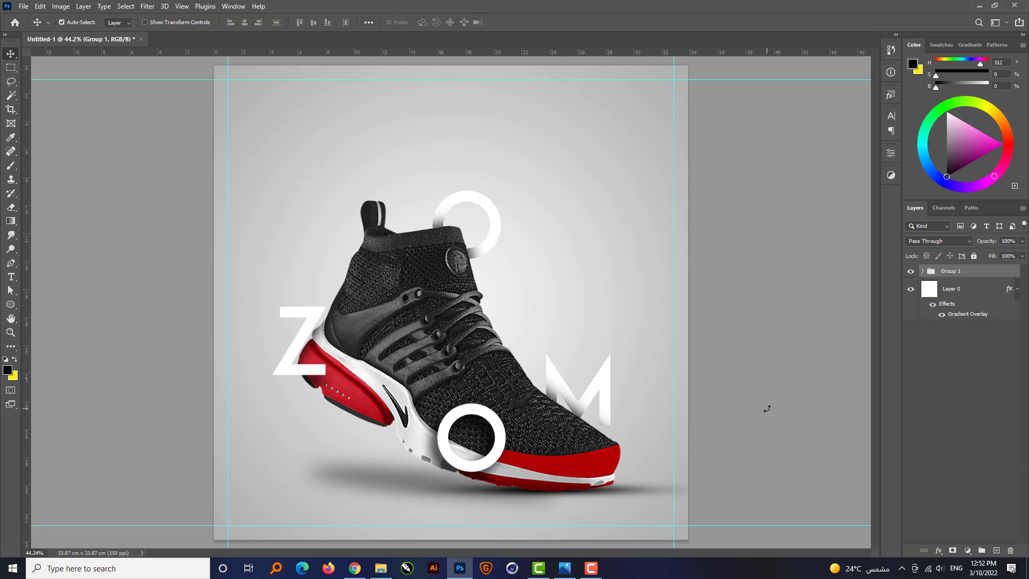
{"action": "left_click", "coordinate": [720, 420]}
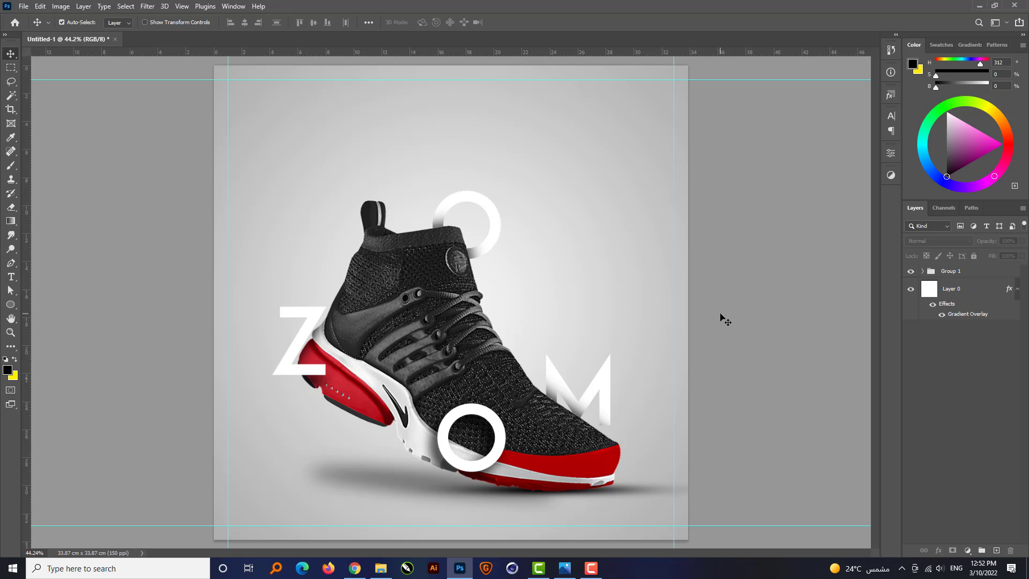
Place the runner image 386324 from the project's image folder into Group 1, scaled down to a small icon beside the laces.
{"action": "left_click", "coordinate": [923, 270]}
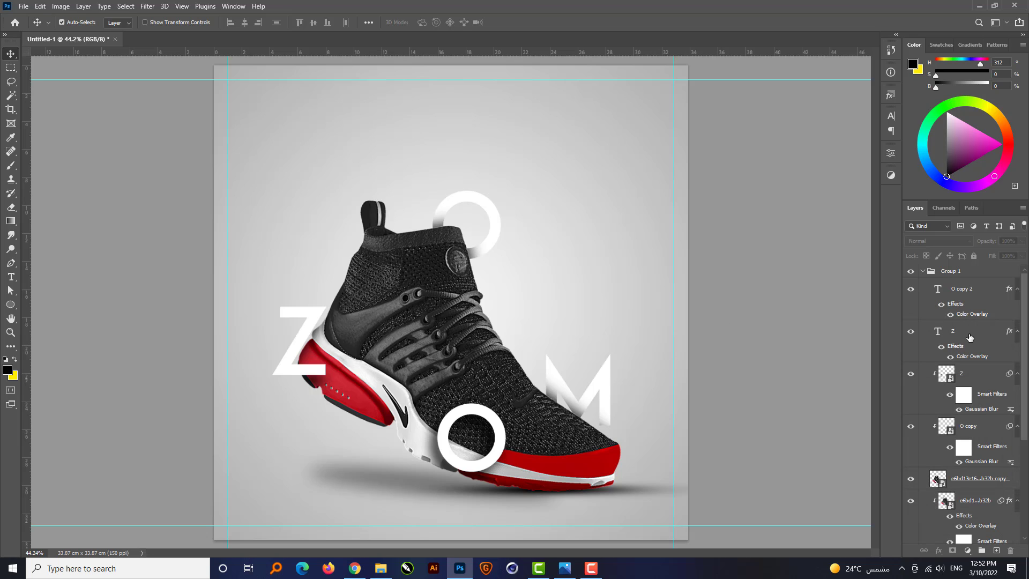
{"action": "left_click", "coordinate": [381, 568]}
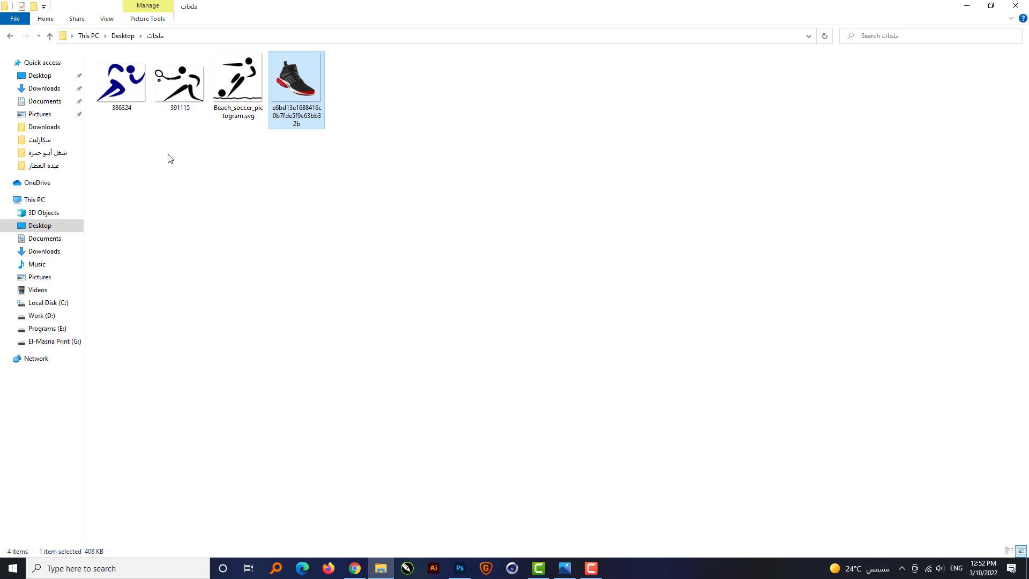
{"action": "left_click_drag", "start_coordinate": [122, 105], "coordinate": [550, 319]}
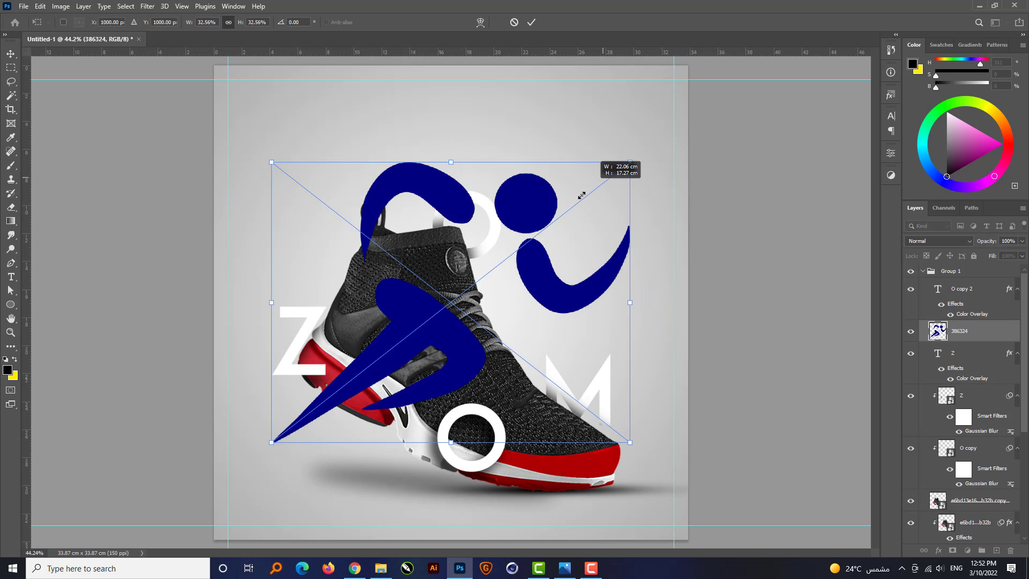
{"action": "left_click_drag", "start_coordinate": [582, 195], "coordinate": [547, 290]}
{"action": "key", "text": "Return"}
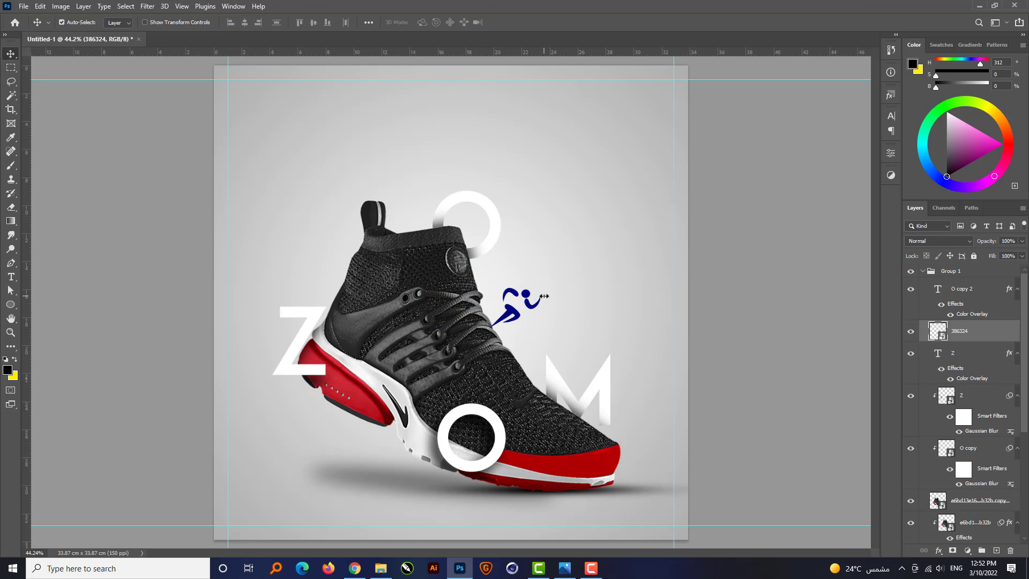
Nudge the runner icon slightly right and down beside the sneaker's laces.
{"action": "key", "text": "Right"}
{"action": "key", "text": "Right"}
{"action": "key", "text": "Right"}
{"action": "key", "text": "Right"}
{"action": "key", "text": "Right"}
{"action": "key", "text": "Right"}
{"action": "key", "text": "Right"}
{"action": "key", "text": "Right"}
{"action": "key", "text": "Right"}
{"action": "key", "text": "Right"}
{"action": "key", "text": "Right"}
{"action": "key", "text": "Right"}
{"action": "key", "text": "Right"}
{"action": "key", "text": "Right"}
{"action": "key", "text": "Right"}
{"action": "key", "text": "Right"}
{"action": "key", "text": "Right"}
{"action": "key", "text": "Right"}
{"action": "key", "text": "Right"}
{"action": "key", "text": "Right"}
{"action": "key", "text": "Down"}
{"action": "key", "text": "Down"}
{"action": "key", "text": "Down"}
{"action": "key", "text": "Down"}
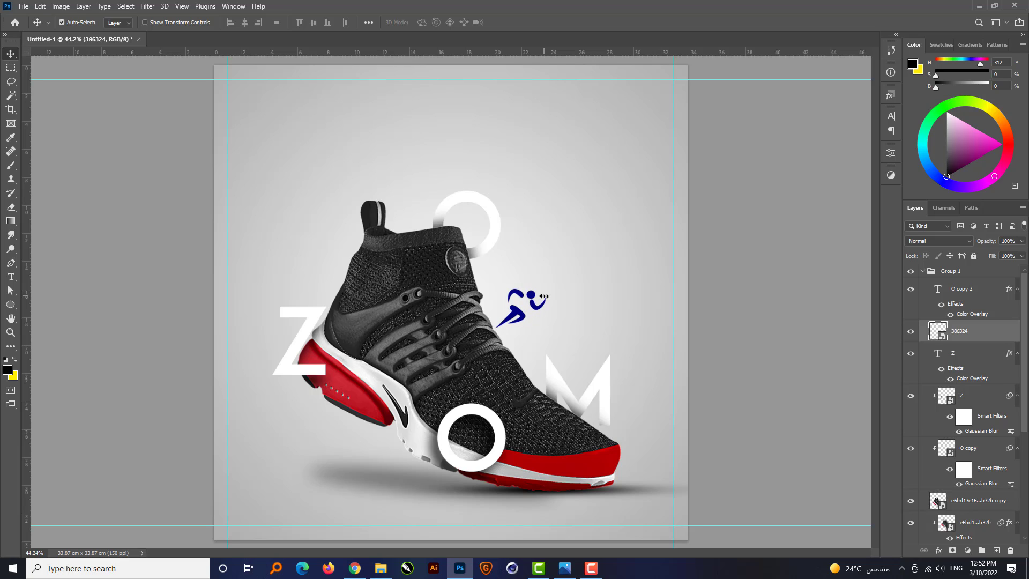
Add a red Color Overlay to the runner icon with RGB 200, 40, 50.
{"action": "left_click", "coordinate": [940, 552]}
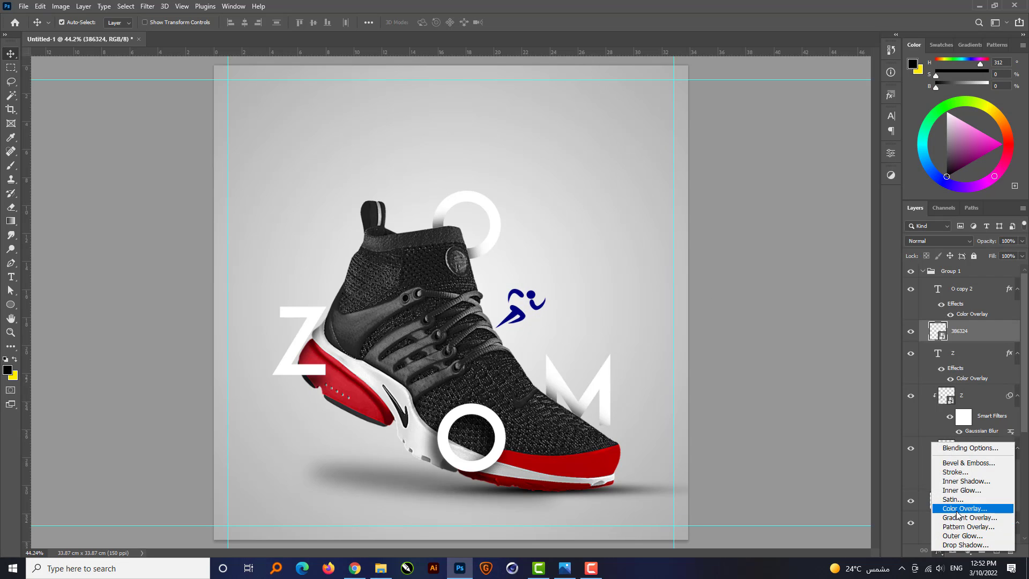
{"action": "left_click", "coordinate": [956, 509]}
{"action": "left_click", "coordinate": [854, 237]}
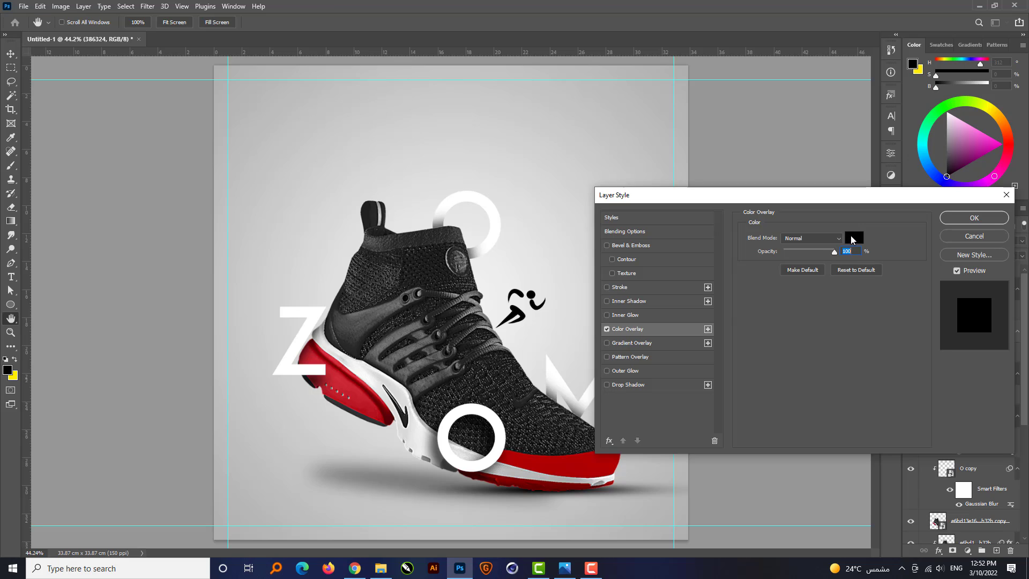
{"action": "left_click", "coordinate": [347, 385]}
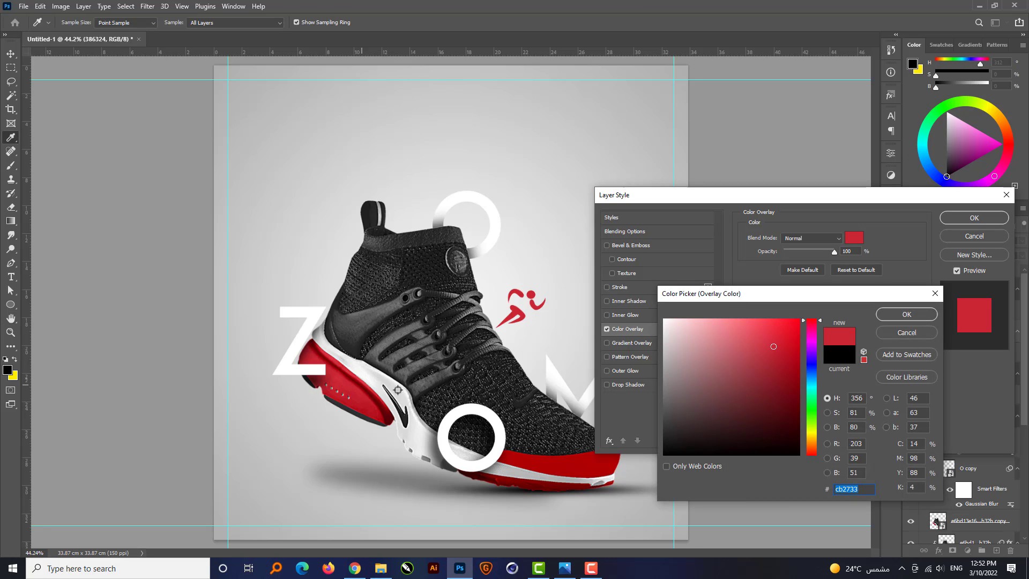
{"action": "double_click", "coordinate": [864, 443]}
{"action": "type", "text": "200"}
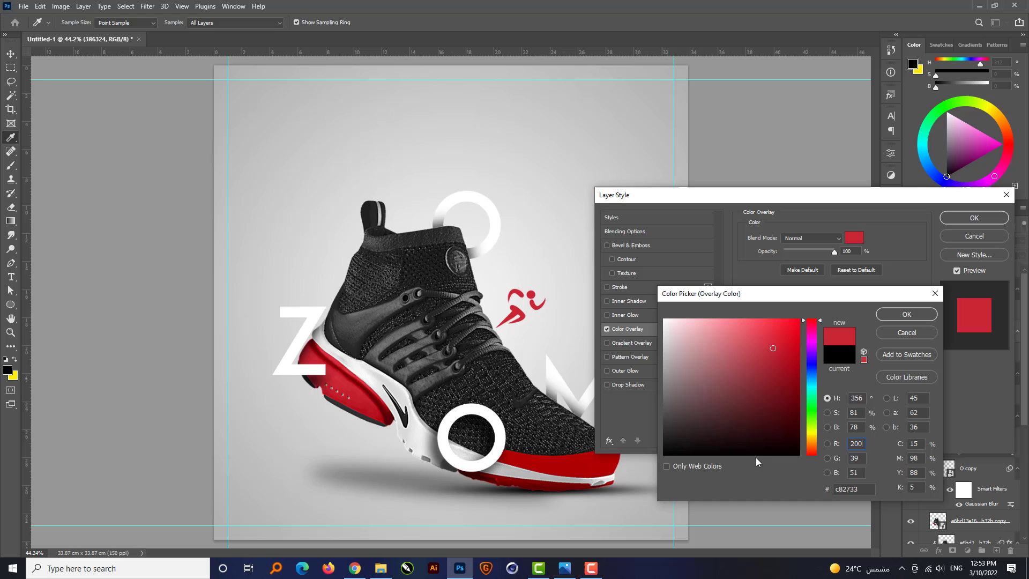
{"action": "key", "text": "Tab"}
{"action": "type", "text": "40"}
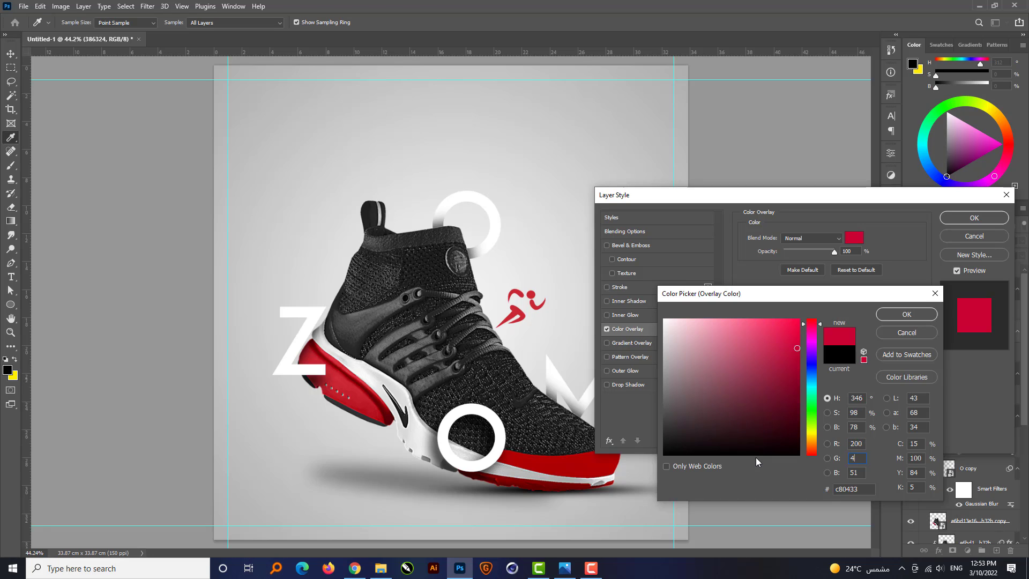
{"action": "key", "text": "Tab"}
{"action": "type", "text": "50"}
{"action": "key", "text": "Return"}
{"action": "key", "text": "Return"}
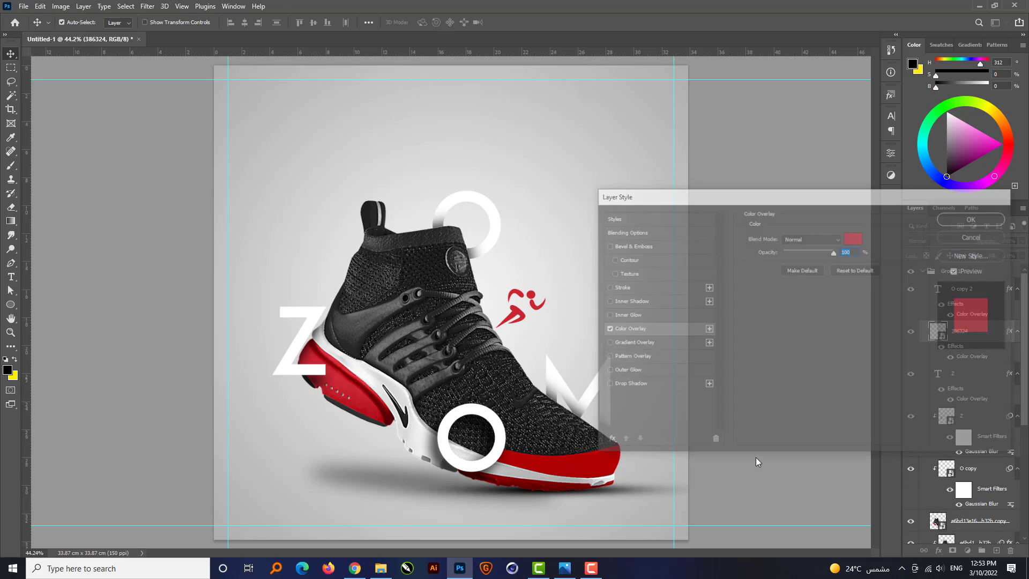
Place the tennis player image 391115 from the project's image folder, scaled down to a small icon beside the sneaker's heel tab.
{"action": "left_click", "coordinate": [377, 571]}
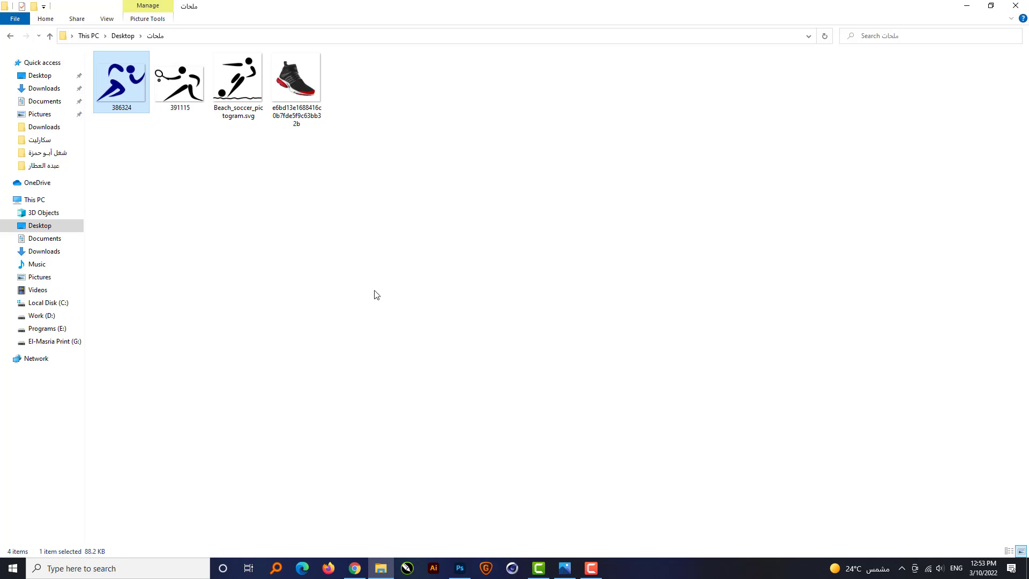
{"action": "left_click_drag", "start_coordinate": [197, 108], "coordinate": [373, 264]}
{"action": "left_click_drag", "start_coordinate": [687, 136], "coordinate": [288, 201]}
{"action": "key", "text": "Return"}
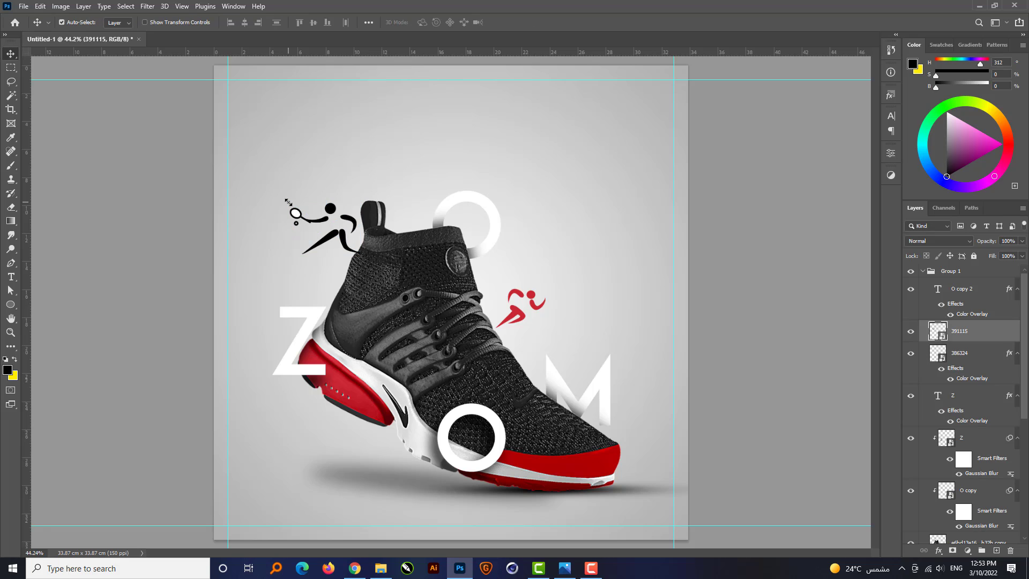
Edit the tennis icon's smart object contents to delete the white fill inside the racket, then save and close it.
{"action": "double_click", "coordinate": [943, 336]}
{"action": "key", "text": "w"}
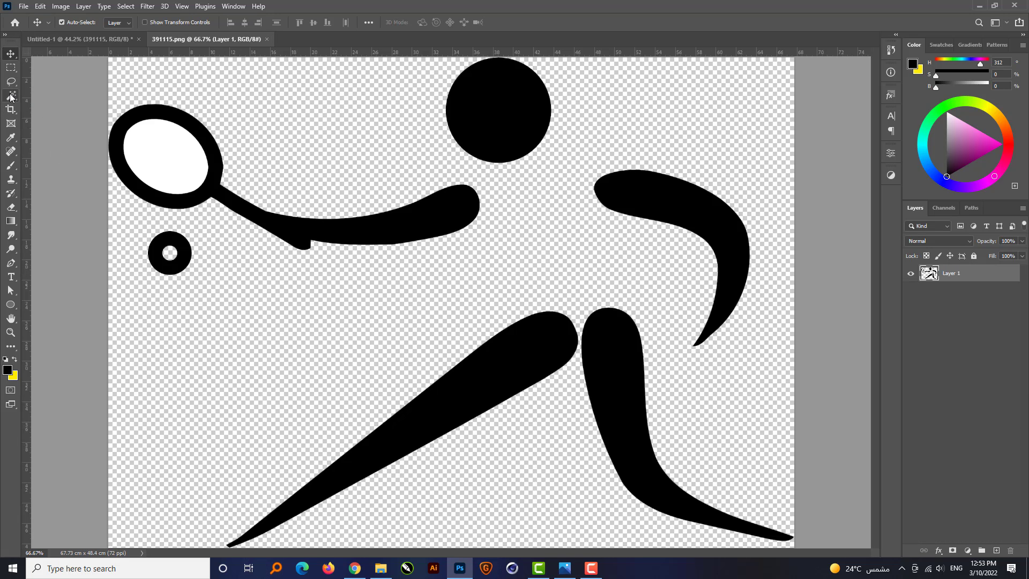
{"action": "key", "text": "Delete"}
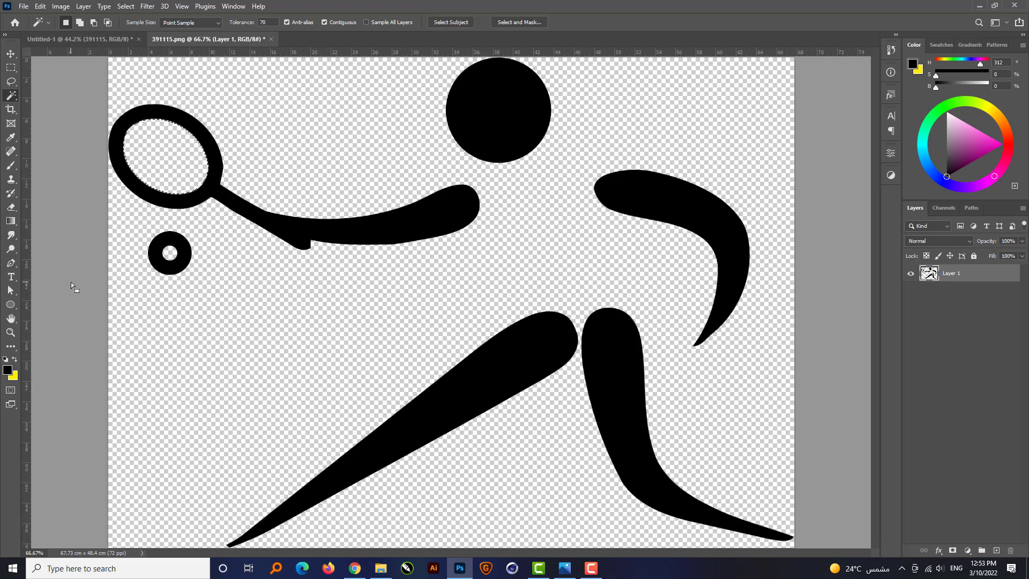
{"action": "key", "text": "ctrl+s"}
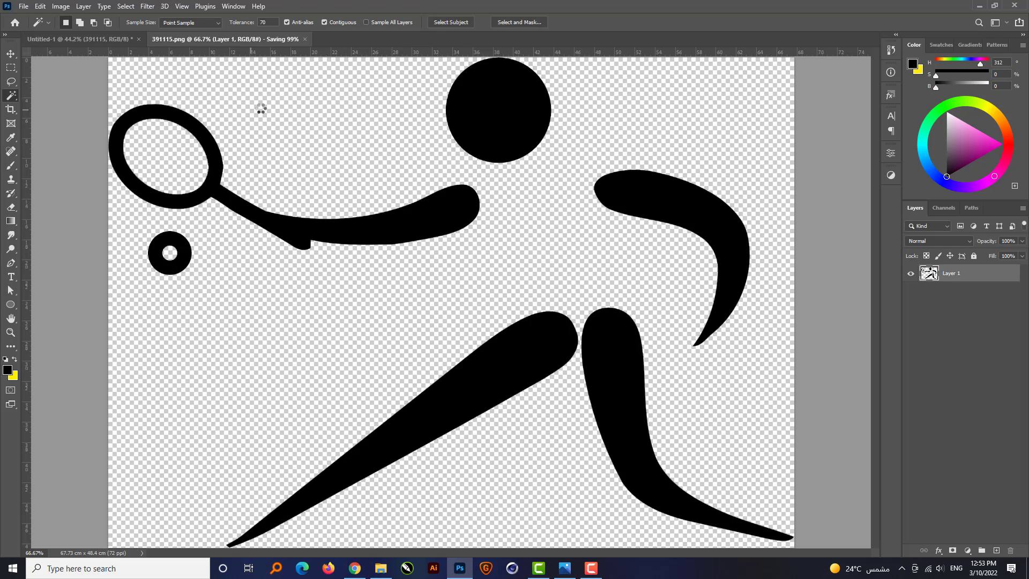
{"action": "left_click", "coordinate": [268, 40]}
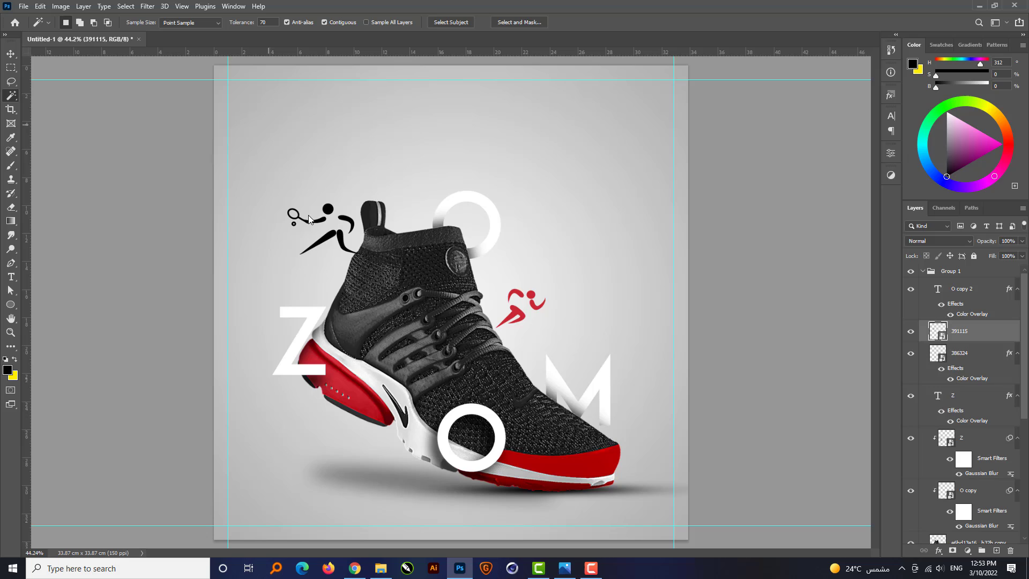
Try to paste the already copied layer style onto the tennis player icon.
{"action": "right_click", "coordinate": [974, 333]}
{"action": "left_click", "coordinate": [870, 381]}
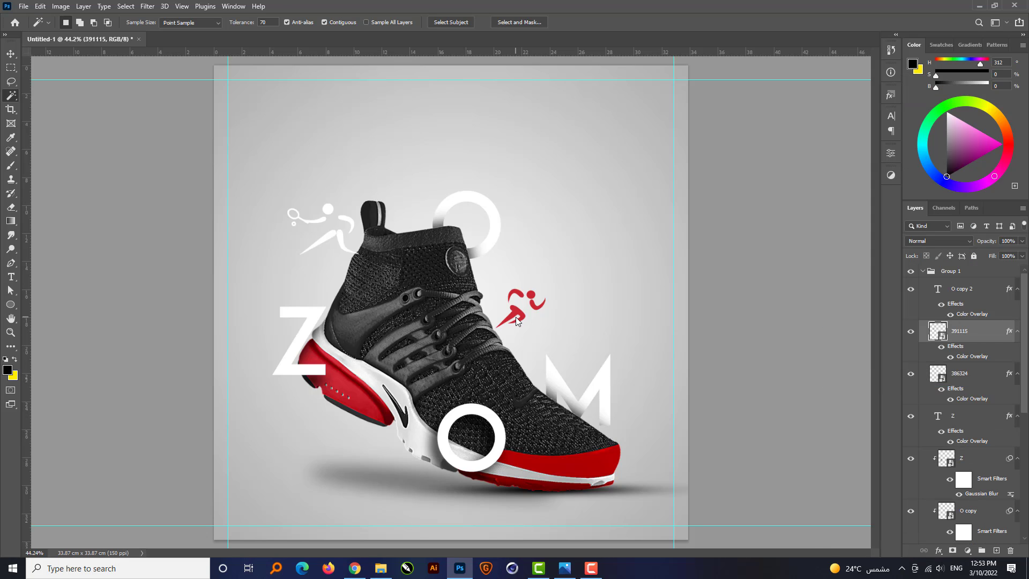
{"action": "key", "text": "v"}
Copy the runner icon's red Color Overlay style and paste it onto the tennis player icon.
{"action": "right_click", "coordinate": [984, 373]}
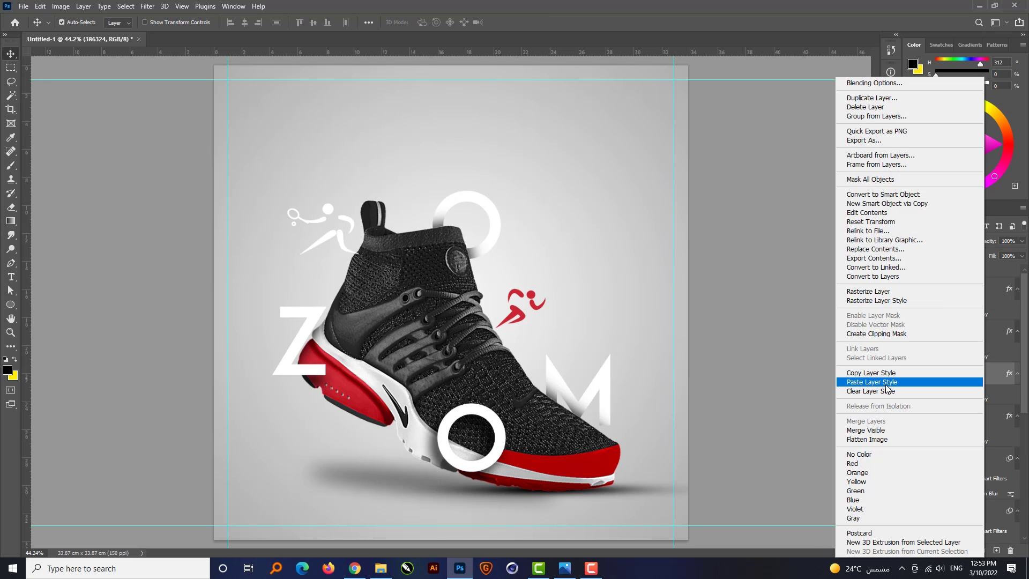
{"action": "left_click", "coordinate": [887, 383]}
{"action": "left_click", "coordinate": [969, 350]}
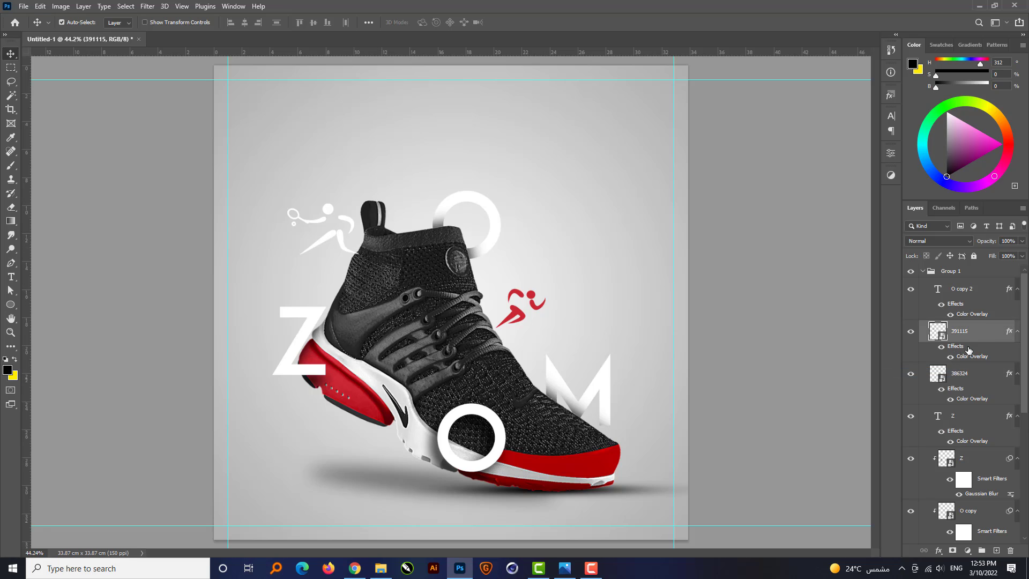
{"action": "right_click", "coordinate": [979, 336]}
{"action": "left_click", "coordinate": [871, 381]}
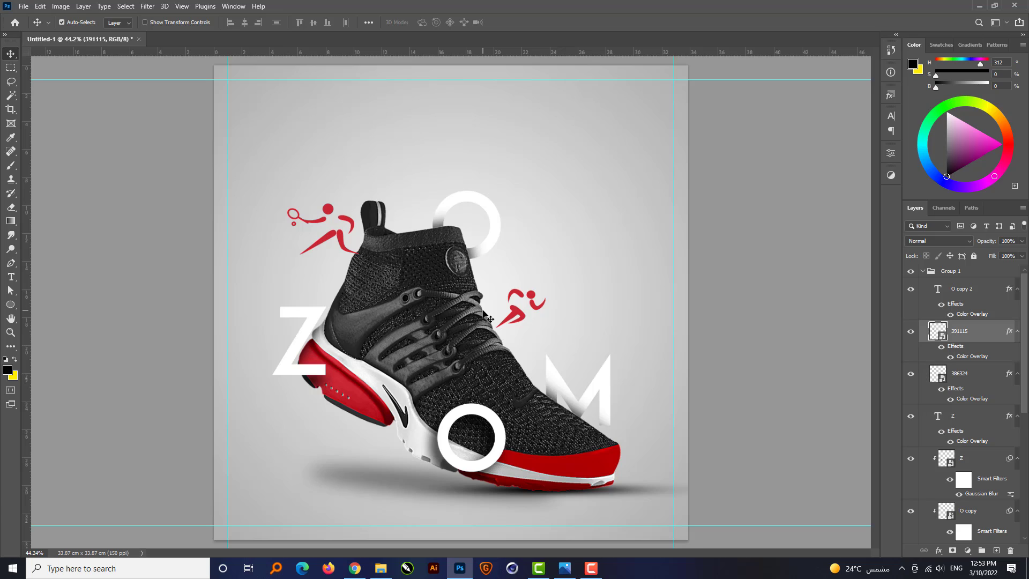
Nudge the tennis player icon slightly left and down beside the sneaker's heel tab.
{"action": "key", "text": "Left"}
{"action": "key", "text": "Left"}
{"action": "key", "text": "Left"}
{"action": "key", "text": "Left"}
{"action": "key", "text": "Left"}
{"action": "key", "text": "Left"}
{"action": "key", "text": "Left"}
{"action": "key", "text": "Left"}
{"action": "key", "text": "Left"}
{"action": "key", "text": "Left"}
{"action": "key", "text": "Left"}
{"action": "key", "text": "Left"}
{"action": "key", "text": "Left"}
{"action": "key", "text": "Left"}
{"action": "key", "text": "Left"}
{"action": "key", "text": "Left"}
{"action": "key", "text": "Left"}
{"action": "key", "text": "Left"}
{"action": "key", "text": "Left"}
{"action": "key", "text": "Left"}
{"action": "key", "text": "Down"}
{"action": "key", "text": "Down"}
{"action": "key", "text": "Down"}
{"action": "key", "text": "Down"}
{"action": "key", "text": "Down"}
{"action": "key", "text": "Down"}
{"action": "key", "text": "Down"}
{"action": "key", "text": "Down"}
{"action": "key", "text": "Down"}
{"action": "key", "text": "Down"}
{"action": "key", "text": "Down"}
{"action": "key", "text": "Down"}
{"action": "key", "text": "Down"}
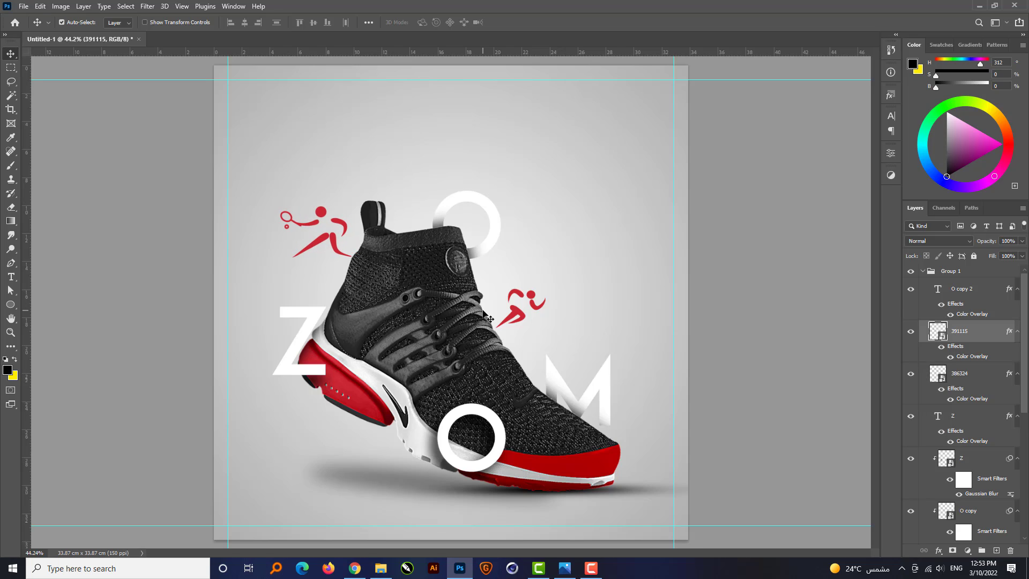
Move the tennis and runner icon layers together below the Ellipse 1 layer so they sit behind the sneaker.
{"action": "left_click", "coordinate": [968, 382], "text": "shift"}
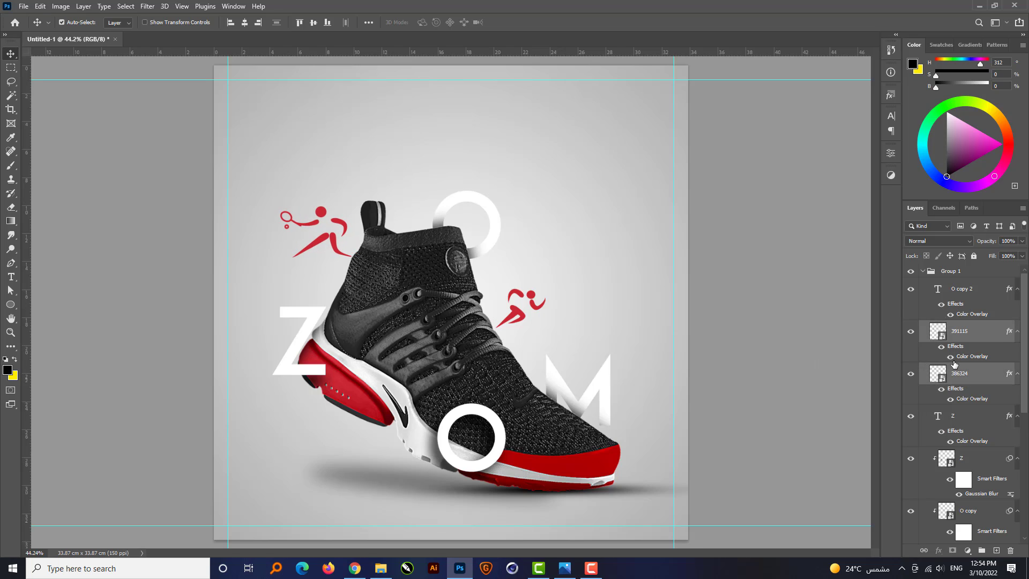
{"action": "scroll", "coordinate": [958, 363], "scroll_direction": "down", "scroll_amount": 4}
{"action": "left_click_drag", "start_coordinate": [977, 295], "coordinate": [971, 496]}
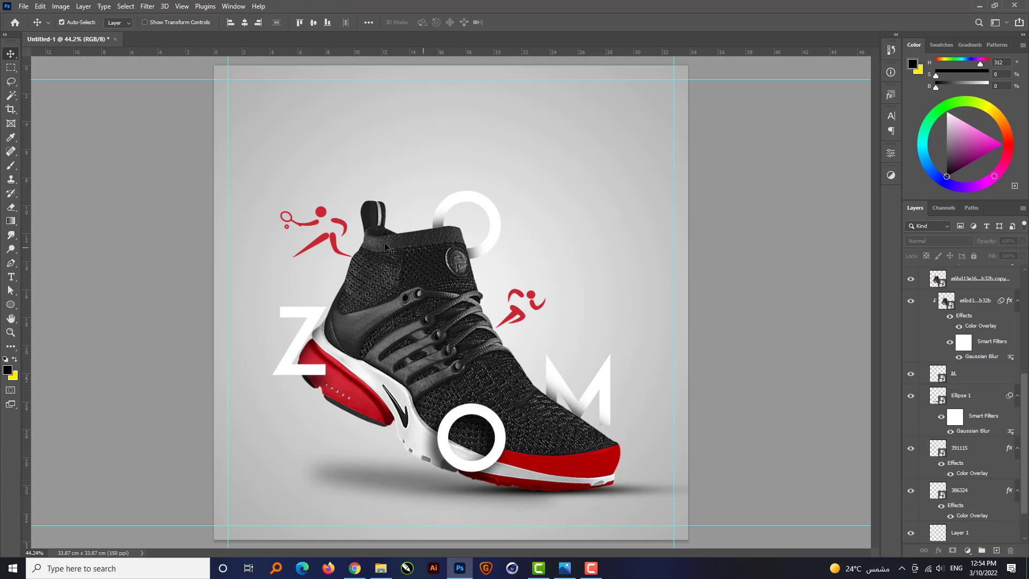
Nudge the tennis player icon slightly right and down so it tucks against the back of the sneaker.
{"action": "left_click", "coordinate": [339, 244]}
{"action": "key", "text": "Right"}
{"action": "key", "text": "Right"}
{"action": "key", "text": "Right"}
{"action": "key", "text": "Right"}
{"action": "key", "text": "Right"}
{"action": "key", "text": "Right"}
{"action": "key", "text": "Right"}
{"action": "key", "text": "Right"}
{"action": "key", "text": "Right"}
{"action": "key", "text": "Right"}
{"action": "key", "text": "Right"}
{"action": "key", "text": "Right"}
{"action": "key", "text": "Right"}
{"action": "key", "text": "Right"}
{"action": "key", "text": "Right"}
{"action": "key", "text": "Right"}
{"action": "key", "text": "Right"}
{"action": "key", "text": "Right"}
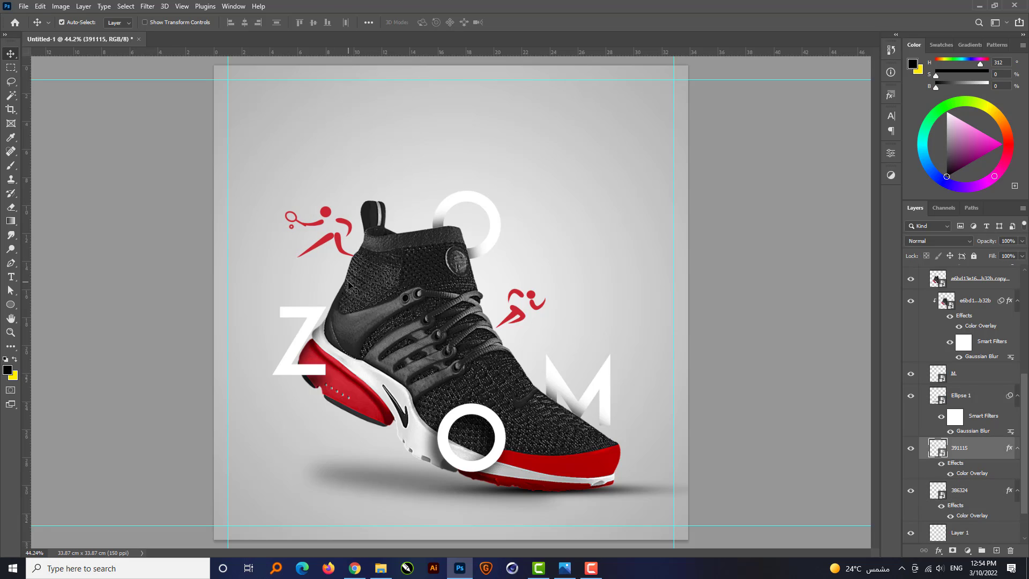
{"action": "key", "text": "Down"}
{"action": "key", "text": "Down"}
{"action": "key", "text": "Down"}
{"action": "key", "text": "Down"}
{"action": "key", "text": "Down"}
{"action": "key", "text": "Down"}
{"action": "key", "text": "Down"}
{"action": "key", "text": "Down"}
{"action": "key", "text": "Down"}
{"action": "key", "text": "Down"}
{"action": "key", "text": "Down"}
{"action": "key", "text": "Down"}
{"action": "key", "text": "Down"}
{"action": "key", "text": "Down"}
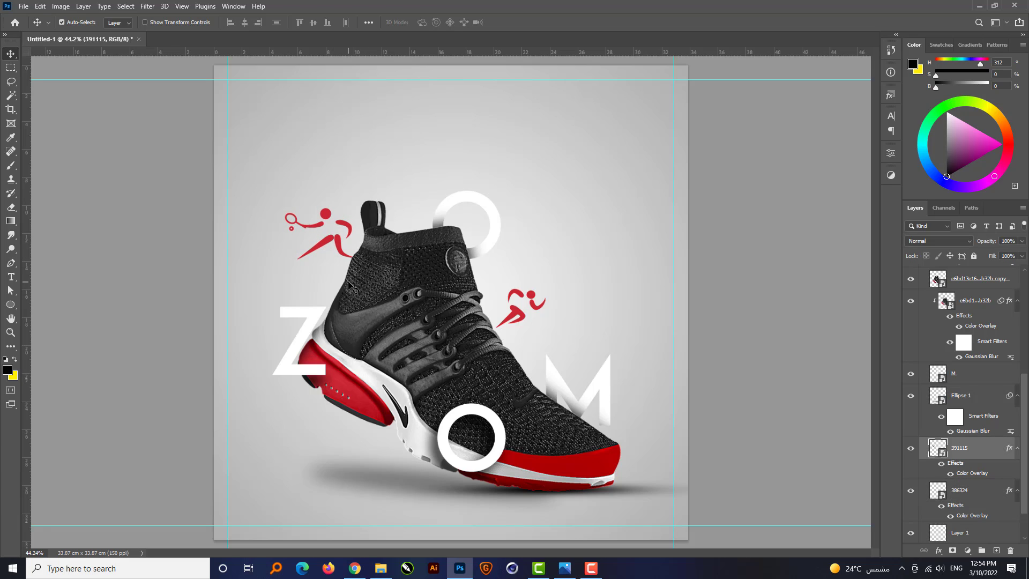
Nudge the runner icon slightly down along the sneaker's laces.
{"action": "left_click", "coordinate": [516, 313]}
{"action": "key", "text": "Down"}
{"action": "key", "text": "Down"}
{"action": "key", "text": "Down"}
{"action": "key", "text": "Down"}
{"action": "key", "text": "Down"}
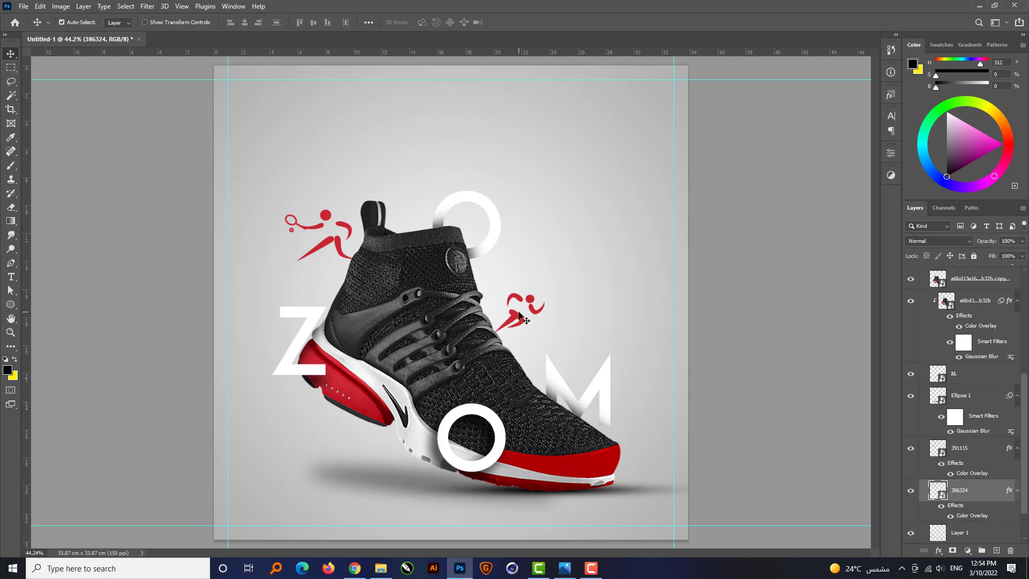
Collapse Group 1 and clear the layer selection.
{"action": "scroll", "coordinate": [519, 316], "scroll_direction": "up", "scroll_amount": 1}
{"action": "scroll", "coordinate": [997, 351], "scroll_direction": "up", "scroll_amount": 4}
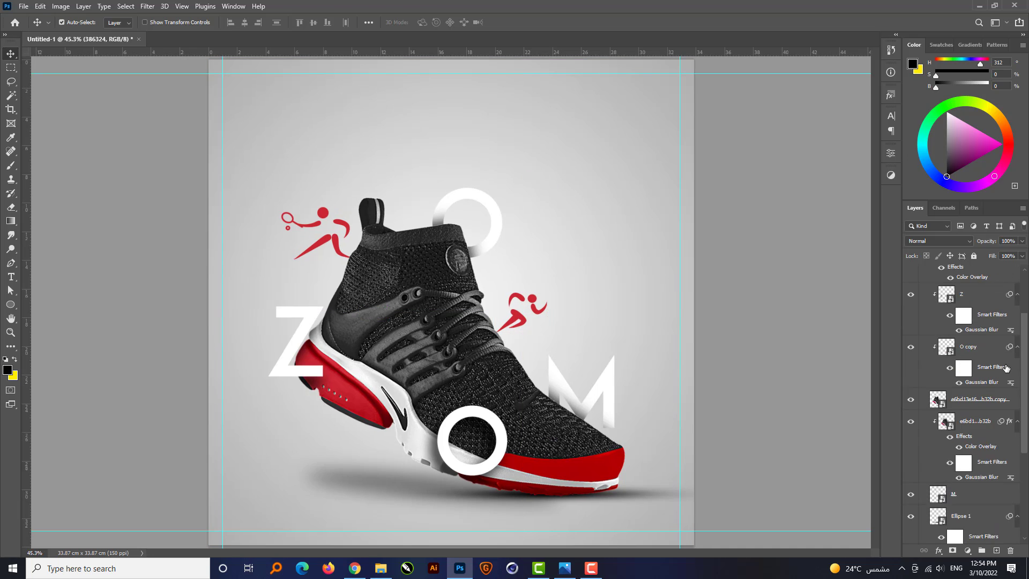
{"action": "left_click", "coordinate": [925, 272]}
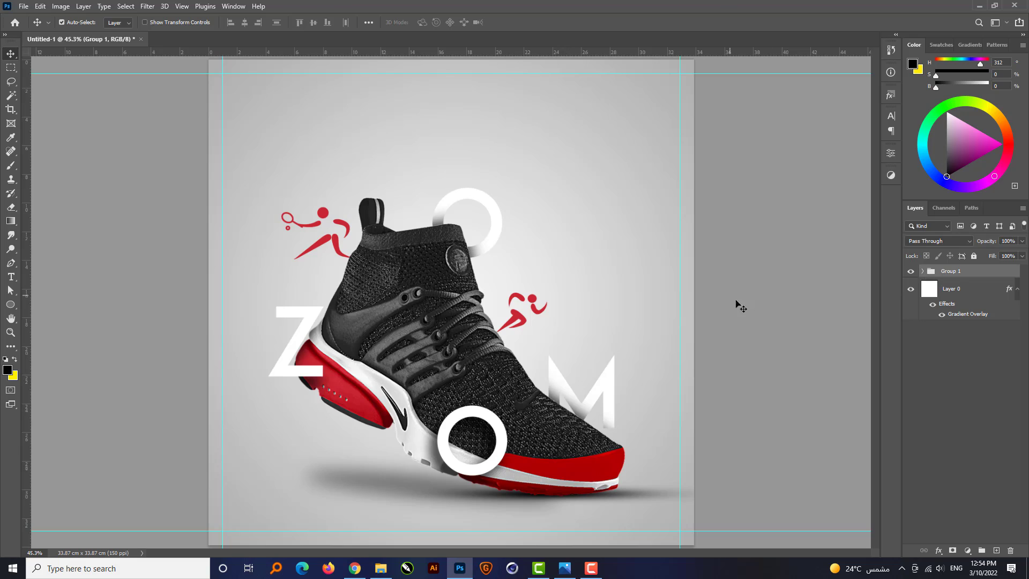
{"action": "left_click", "coordinate": [742, 307]}
Add the headline "WHY NOT !!" above the sneaker as centred black point text in ADAM.CG PRO, 50 pt.
{"action": "left_click", "coordinate": [11, 277]}
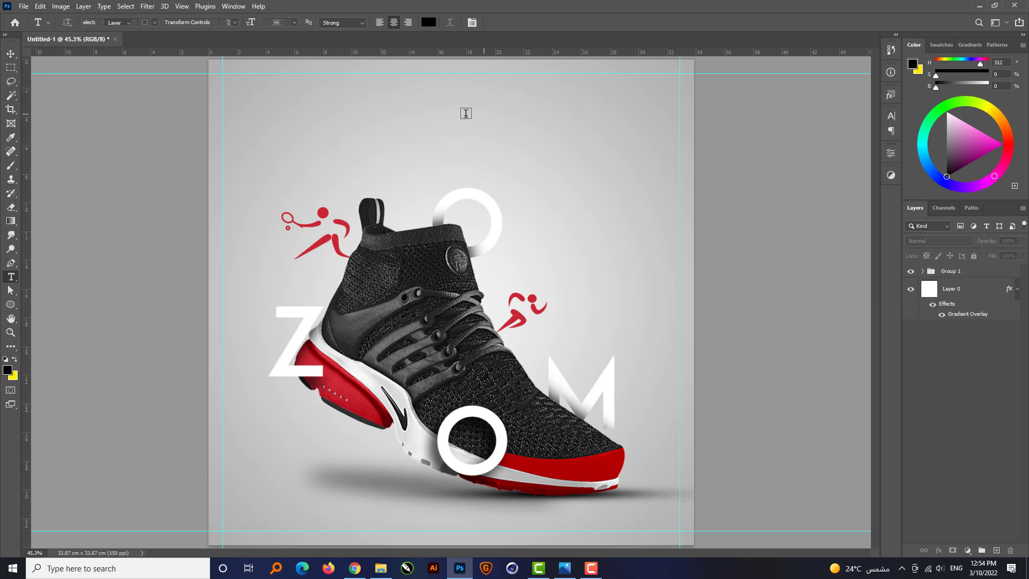
{"action": "left_click", "coordinate": [426, 115]}
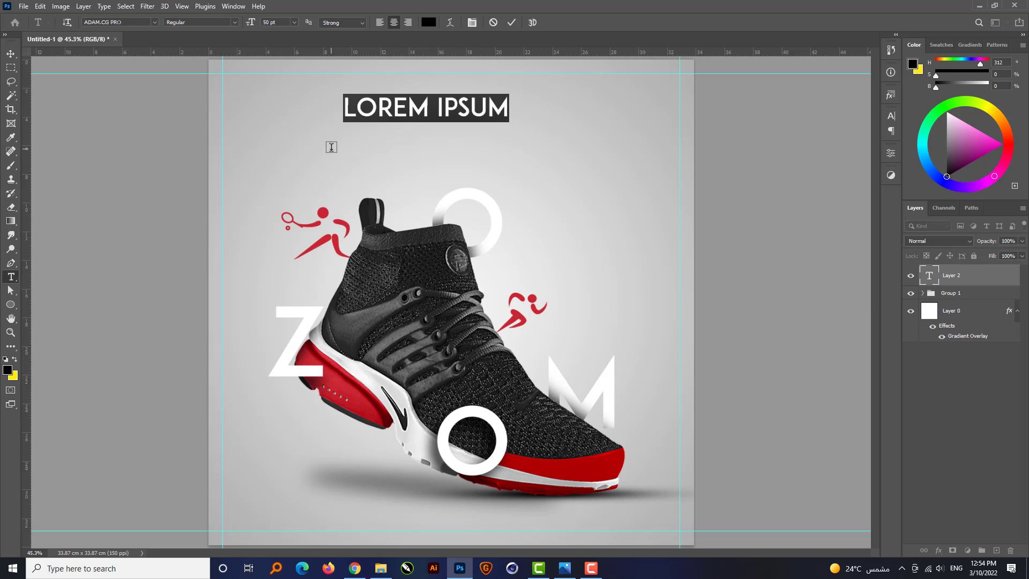
{"action": "type", "text": "WHY"}
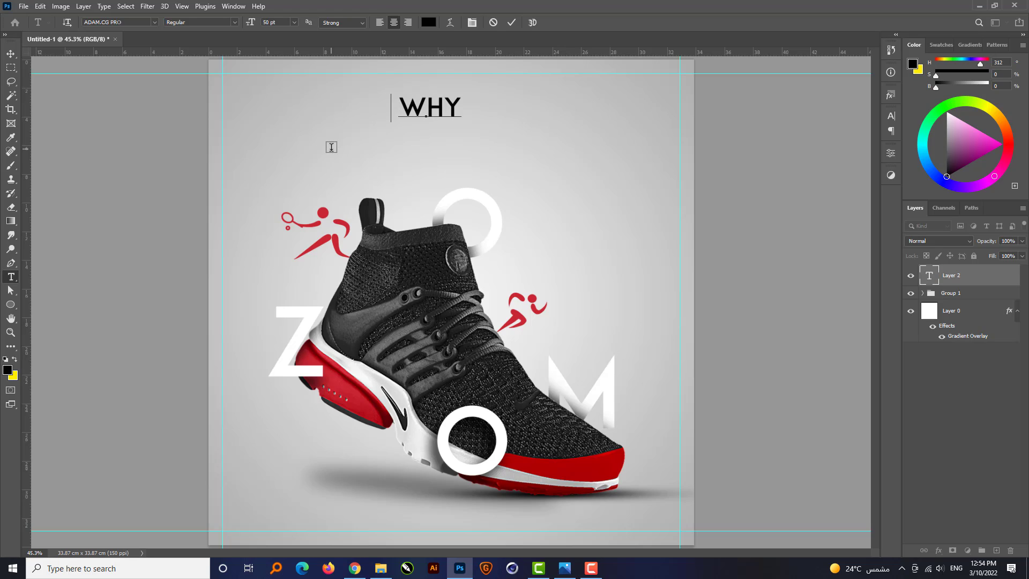
{"action": "type", "text": " NOT"}
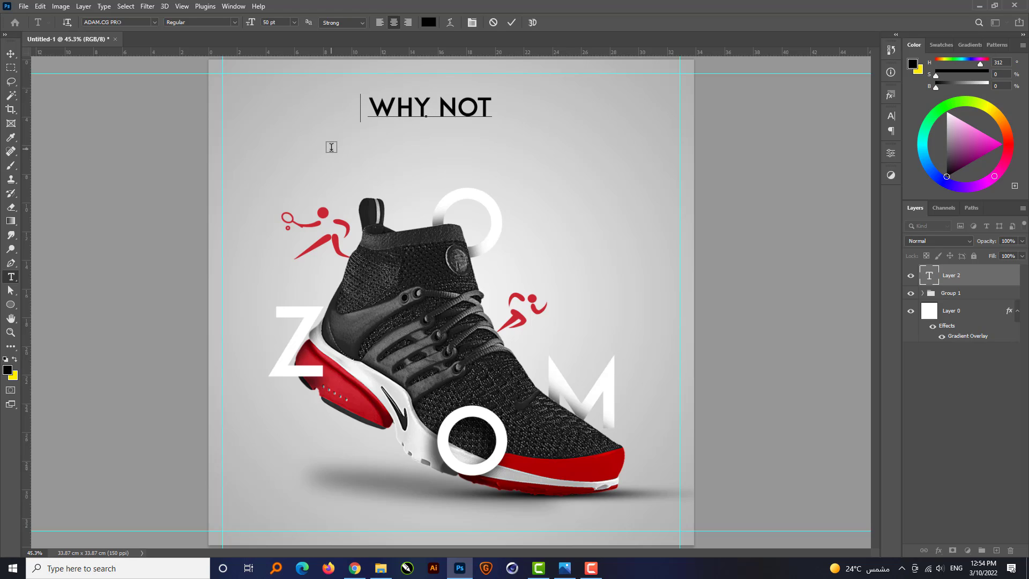
{"action": "type", "text": " !!"}
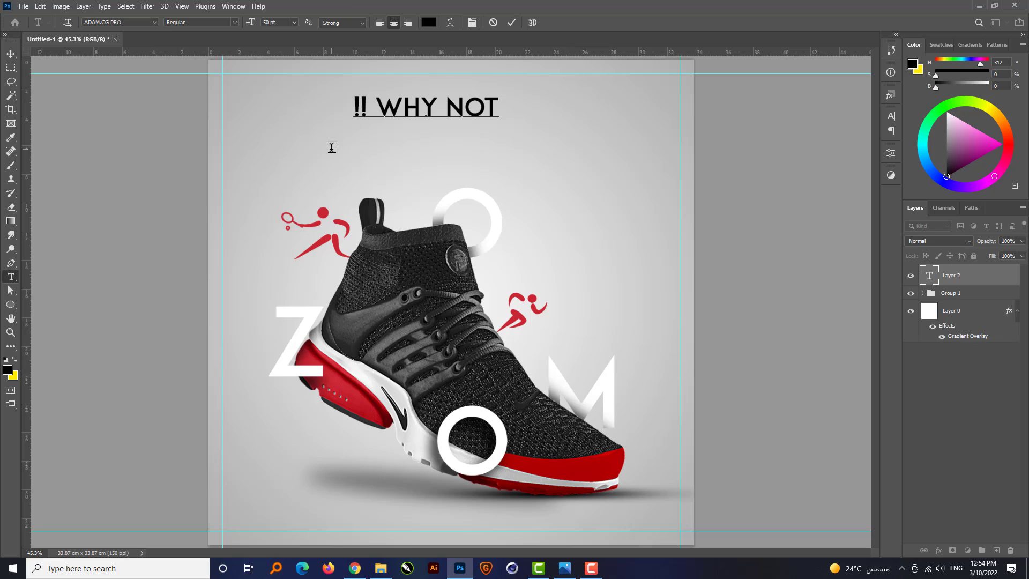
{"action": "key", "text": "ctrl+Return"}
Set the headline's paragraph direction to left-to-right so the exclamation marks follow the words.
{"action": "left_click", "coordinate": [891, 115]}
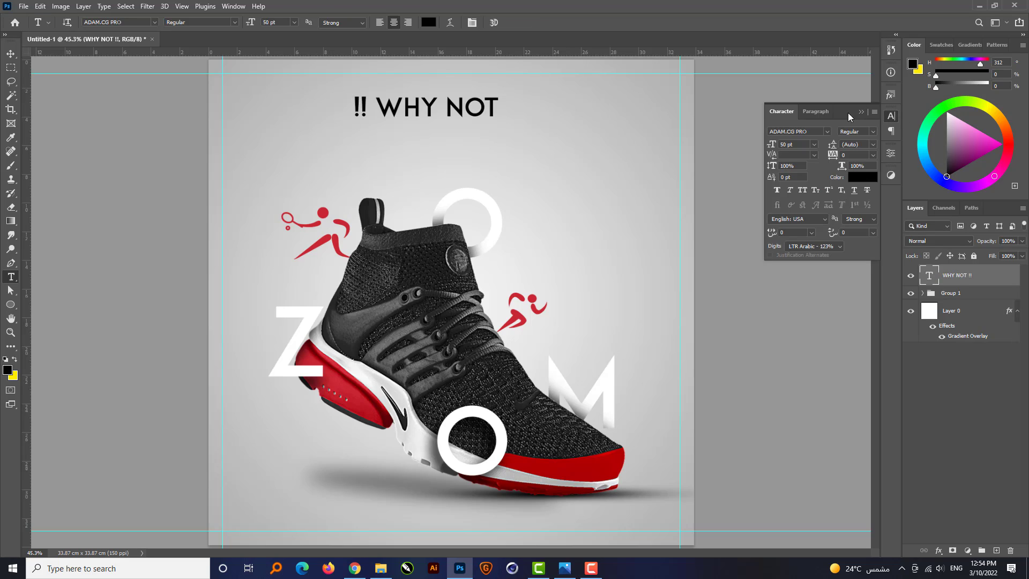
{"action": "left_click", "coordinate": [816, 112]}
{"action": "left_click", "coordinate": [774, 191]}
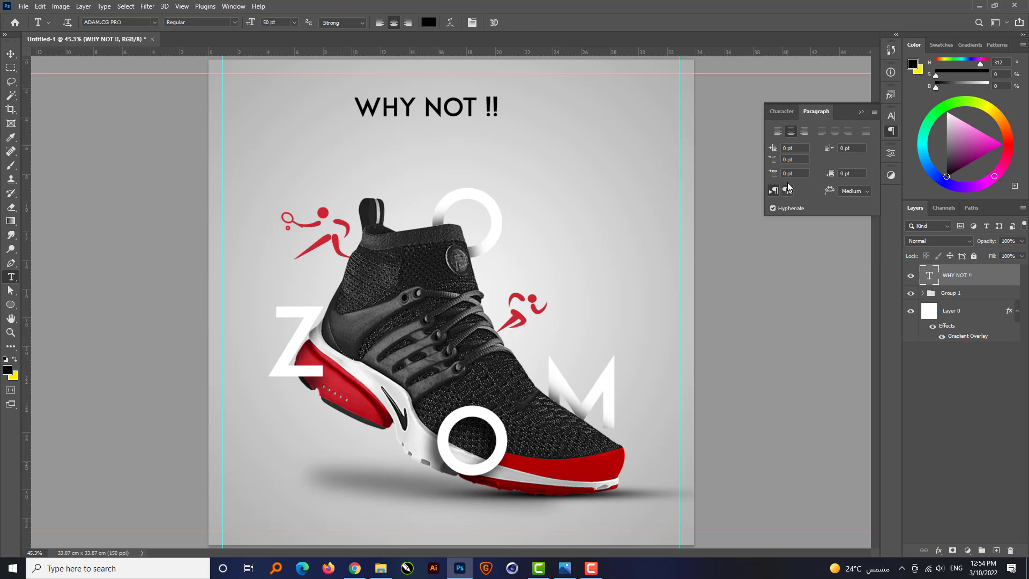
{"action": "left_click", "coordinate": [860, 112]}
Centre the headline horizontally on the whole canvas.
{"action": "key", "text": "v"}
{"action": "key", "text": "ctrl+a"}
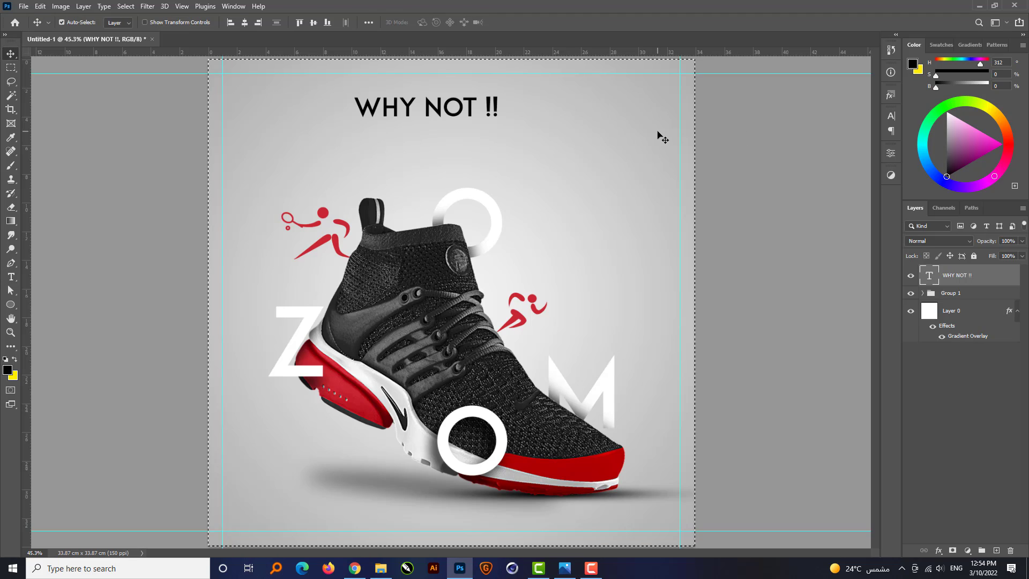
{"action": "left_click", "coordinate": [245, 22]}
{"action": "key", "text": "ctrl+d"}
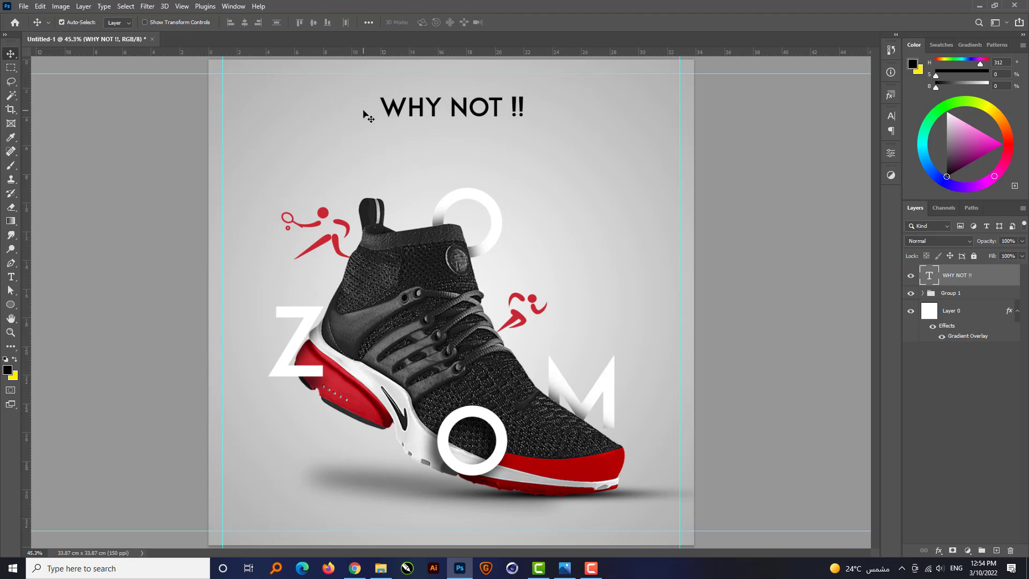
Enlarge the headline proportionally from its centre to about 70 pt.
{"action": "key", "text": "ctrl+t"}
{"action": "left_click_drag", "start_coordinate": [528, 125], "coordinate": [554, 140]}
{"action": "key", "text": "Return"}
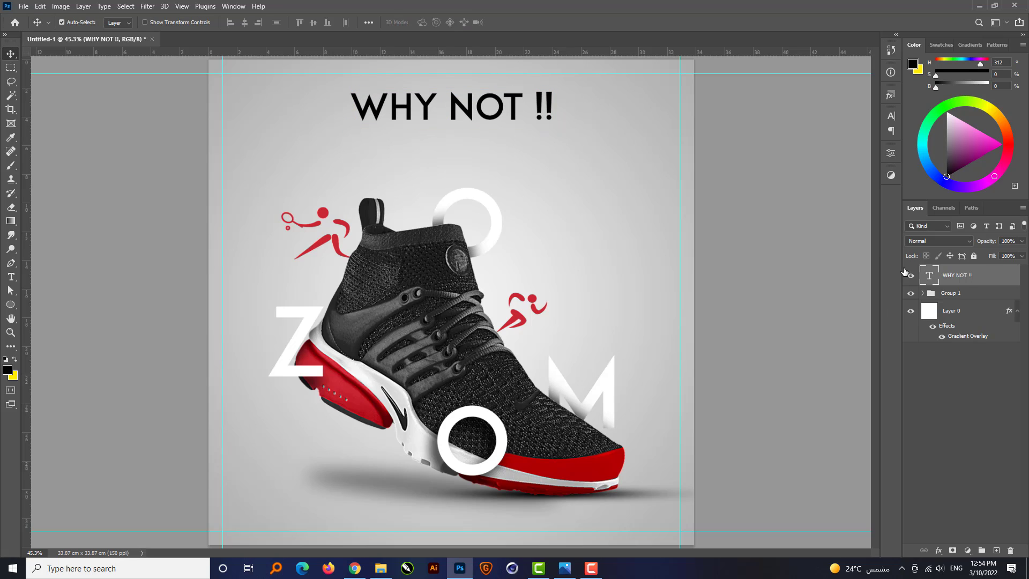
Paste the copied red Color Overlay style onto the headline and nudge the text slightly up.
{"action": "right_click", "coordinate": [968, 275]}
{"action": "left_click", "coordinate": [901, 438]}
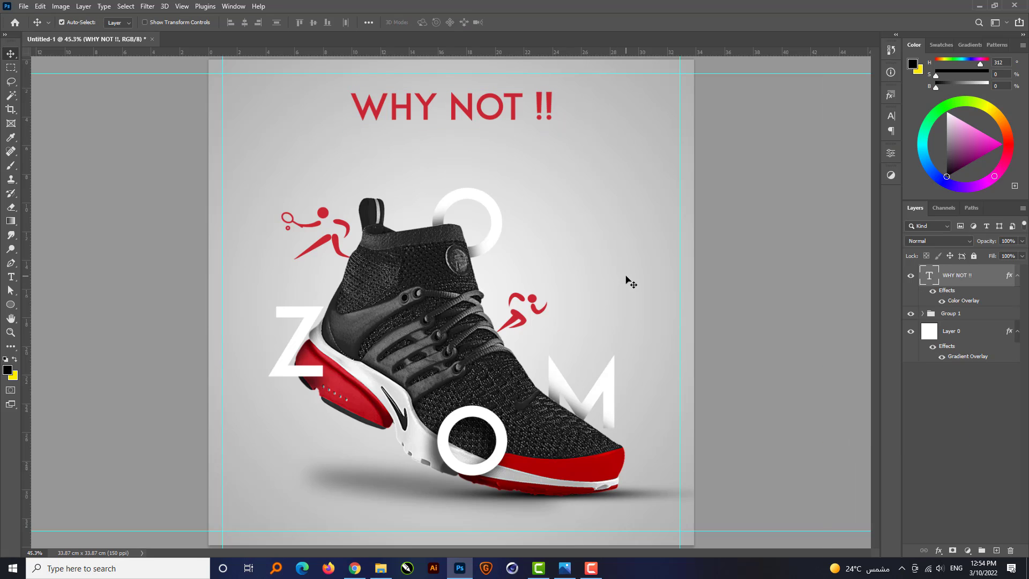
{"action": "key", "text": "shift+Up"}
{"action": "key", "text": "shift+Up"}
{"action": "key", "text": "shift+Up"}
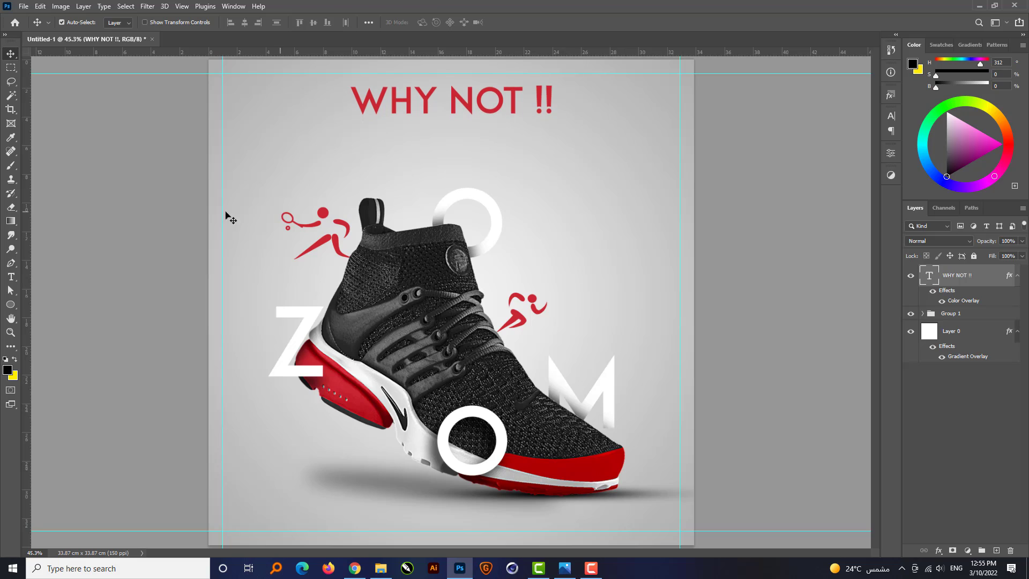
Draw a white rectangle about 2283 by 87 px across the poster over the headline and move its layer beneath the text.
{"action": "left_click", "coordinate": [10, 304]}
{"action": "left_click", "coordinate": [51, 307]}
{"action": "left_click_drag", "start_coordinate": [199, 86], "coordinate": [752, 106]}
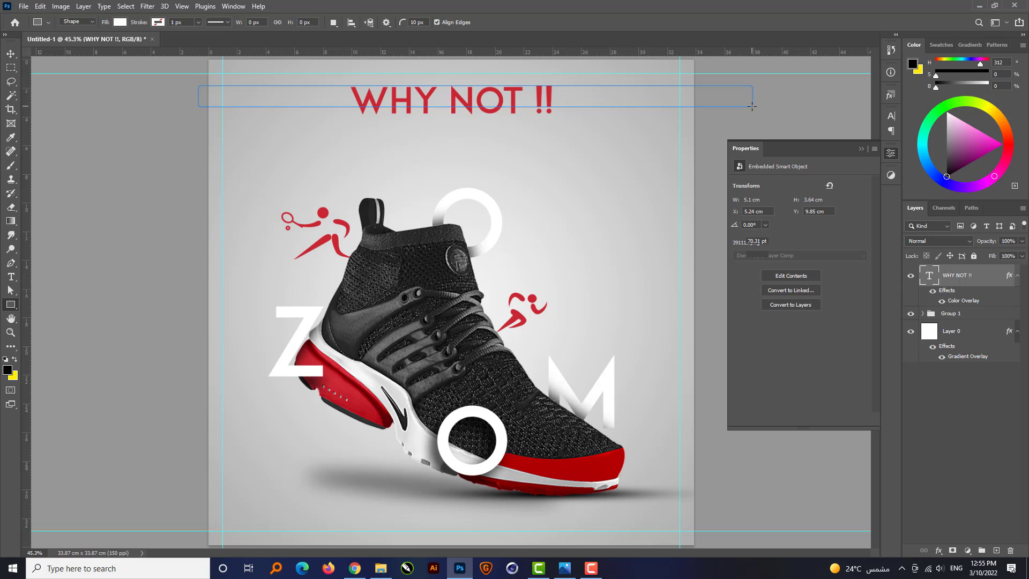
{"action": "key", "text": "Return"}
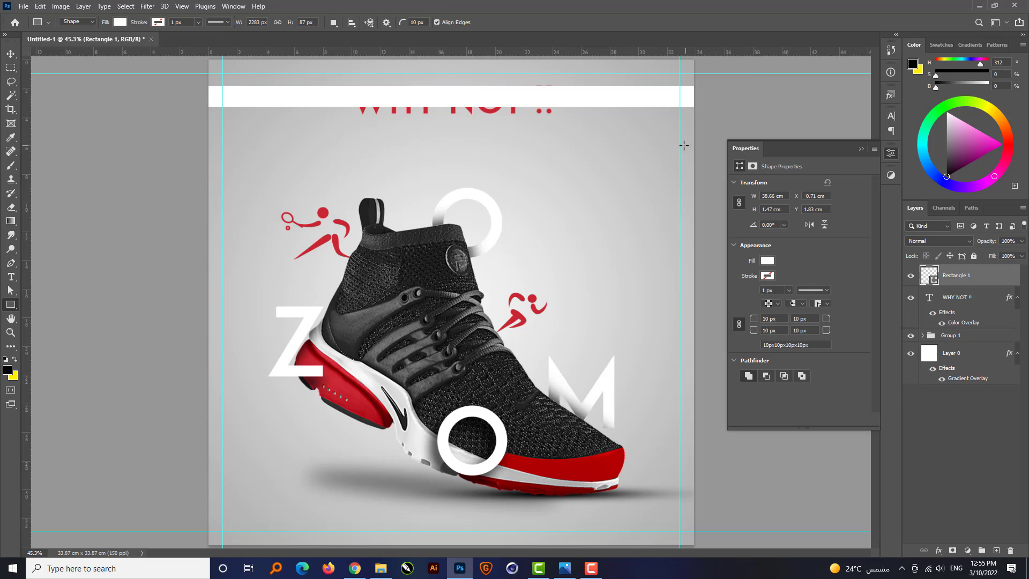
{"action": "left_click", "coordinate": [861, 149]}
{"action": "left_click_drag", "start_coordinate": [957, 275], "coordinate": [960, 330]}
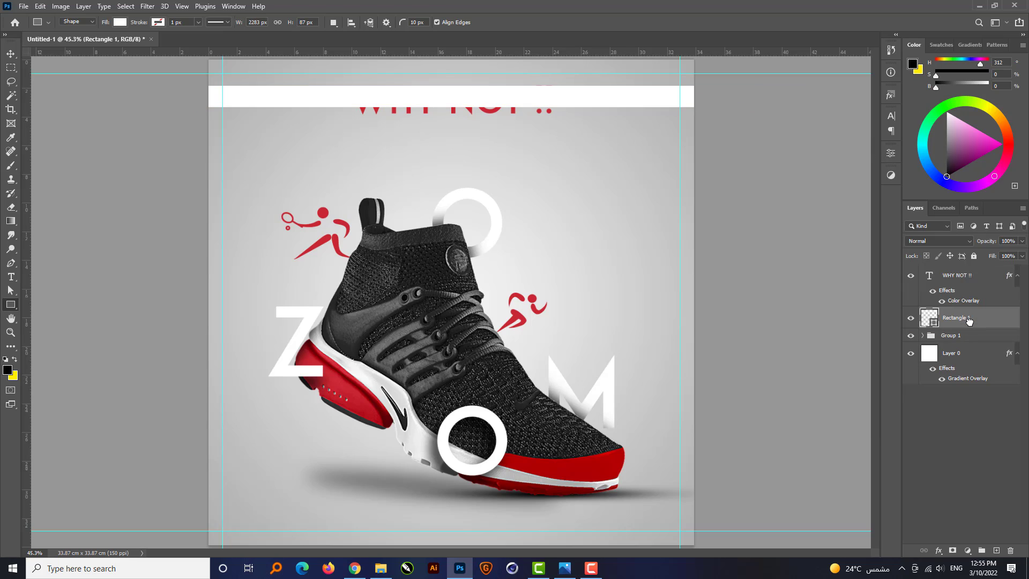
Align the vertical centres of the headline and the white bar, and clear the selection.
{"action": "key", "text": "v"}
{"action": "left_click", "coordinate": [504, 102], "text": "shift"}
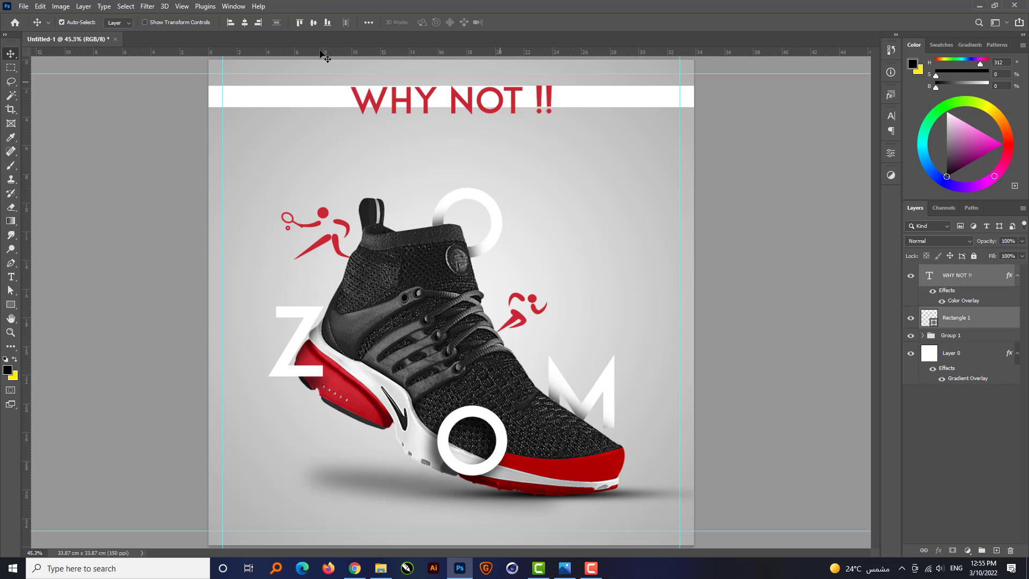
{"action": "left_click", "coordinate": [313, 22]}
{"action": "left_click", "coordinate": [775, 131]}
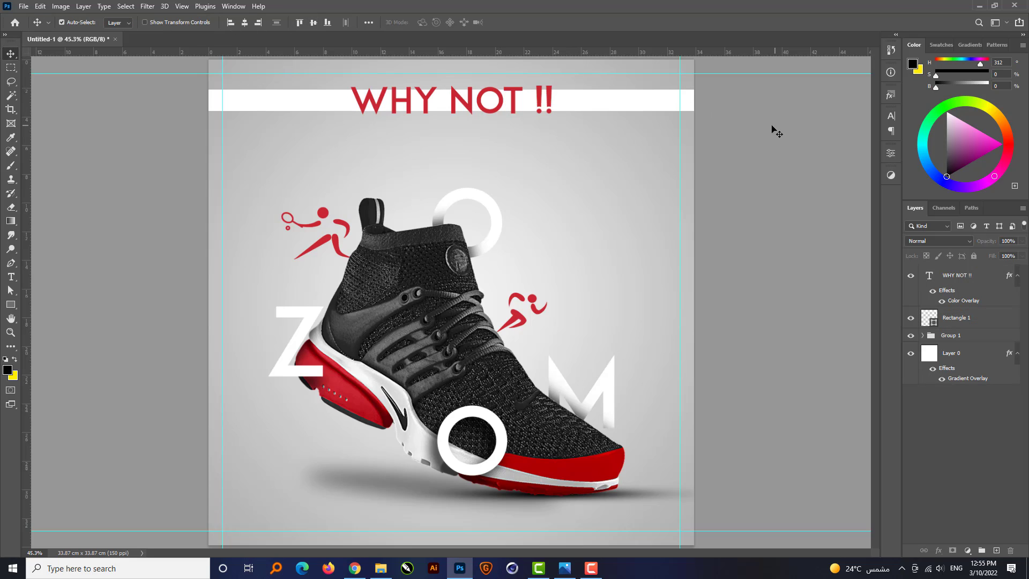
Reduce the height of the white bar behind the headline slightly, scaling it symmetrically about its centre.
{"action": "left_click", "coordinate": [638, 106]}
{"action": "key", "text": "ctrl+t"}
{"action": "scroll", "coordinate": [477, 83], "scroll_direction": "up", "scroll_amount": 5}
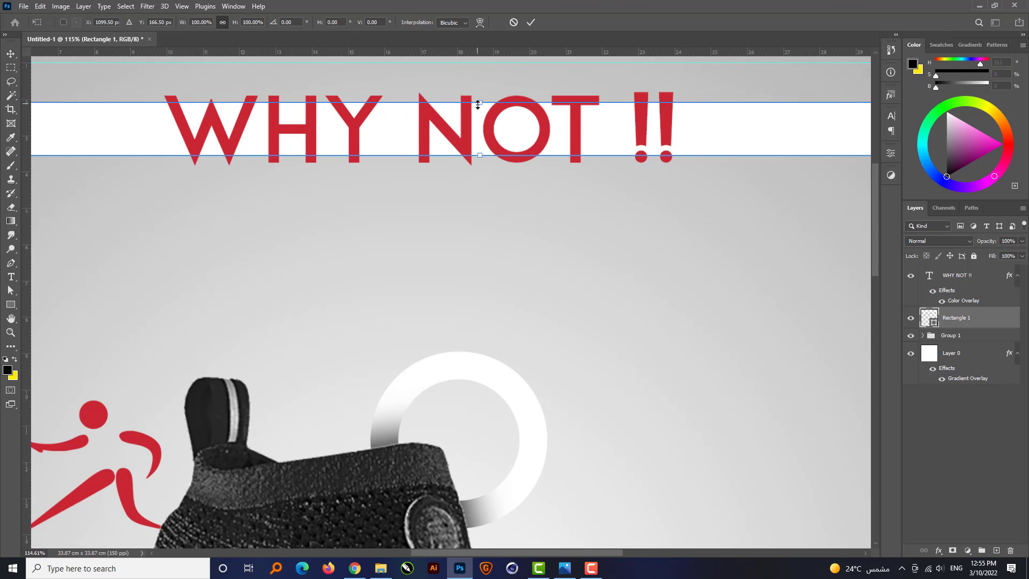
{"action": "left_click_drag", "start_coordinate": [479, 102], "coordinate": [480, 109]}
{"action": "key", "text": "Return"}
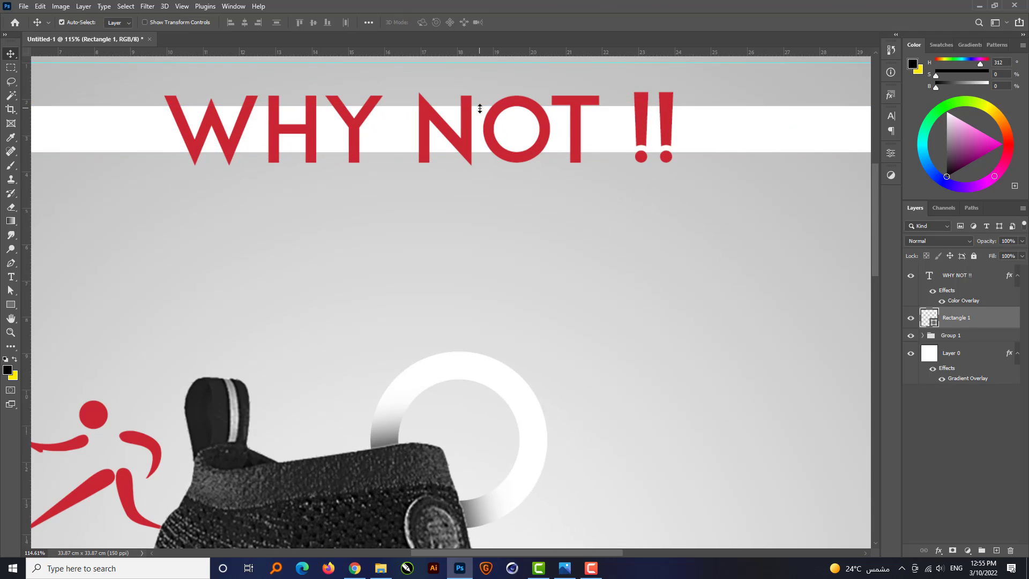
Set the white bar's opacity to 50% and clear the layer selection.
{"action": "key", "text": "ctrl+0"}
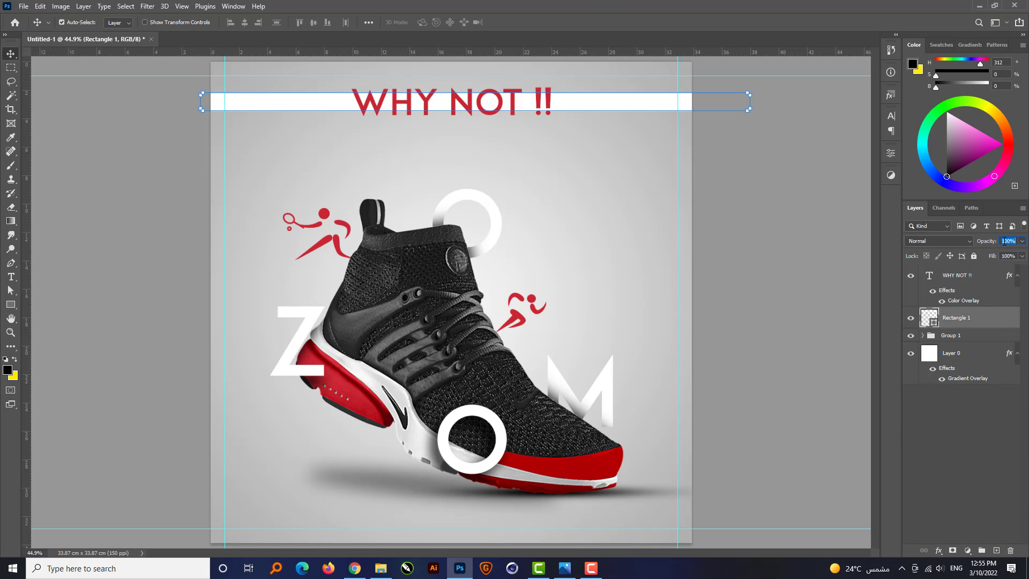
{"action": "type", "text": "50"}
{"action": "left_click", "coordinate": [763, 188]}
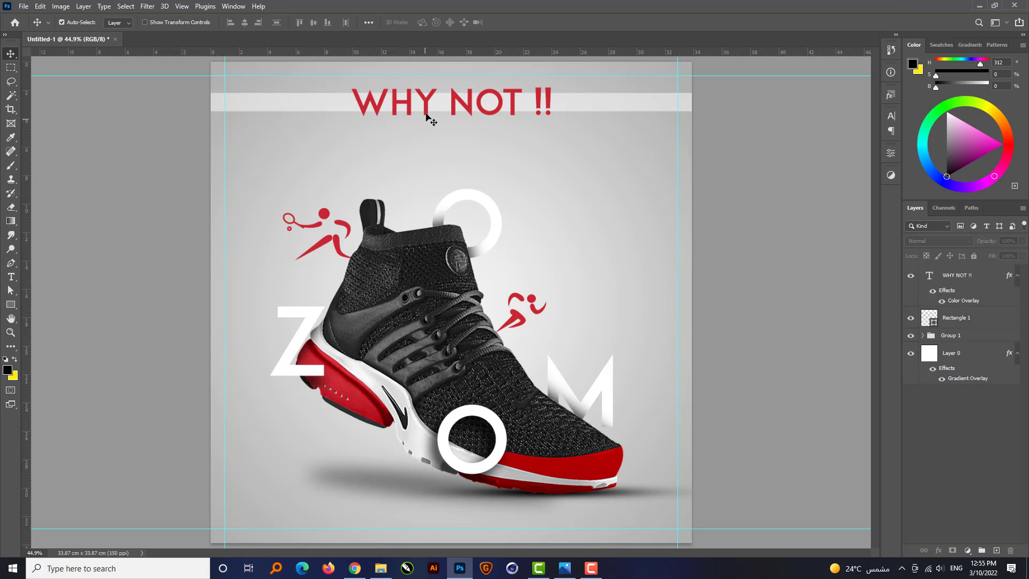
Add a text line reading "New Arrival" in black 50 pt type just below the WHY NOT !! headline.
{"action": "scroll", "coordinate": [426, 114], "scroll_direction": "up", "scroll_amount": 2}
{"action": "left_click", "coordinate": [11, 277]}
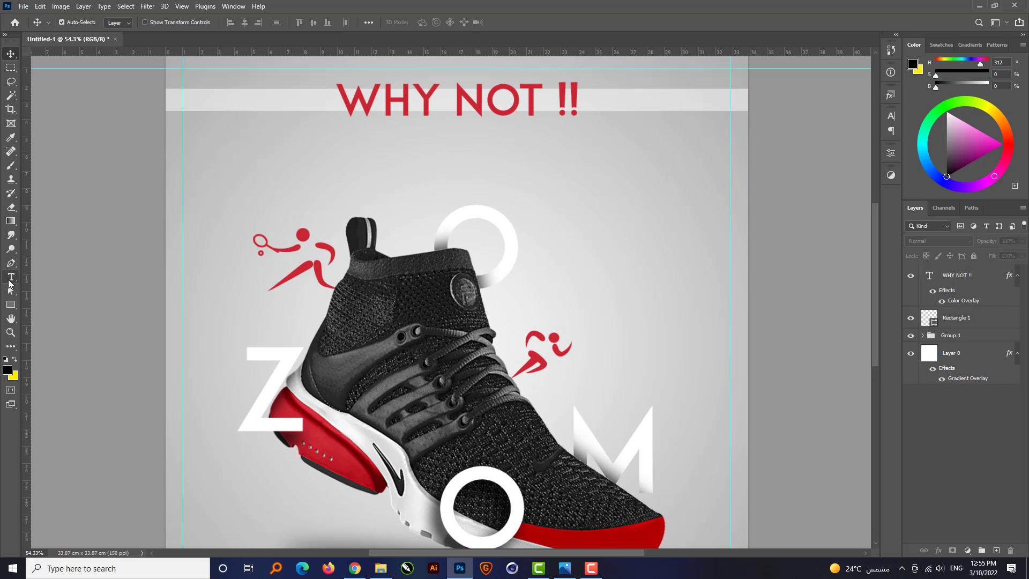
{"action": "left_click", "coordinate": [413, 155]}
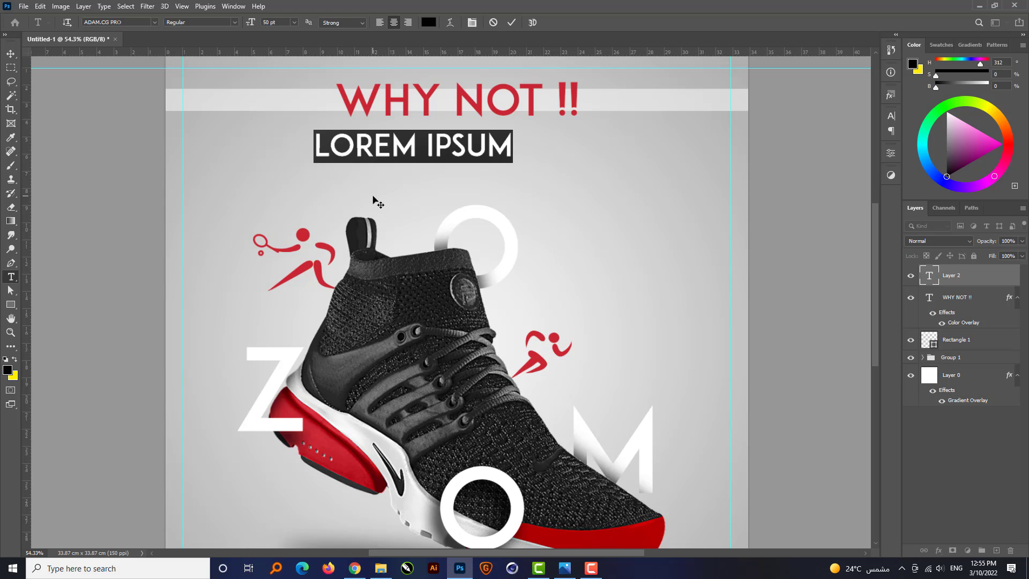
{"action": "type", "text": "N"}
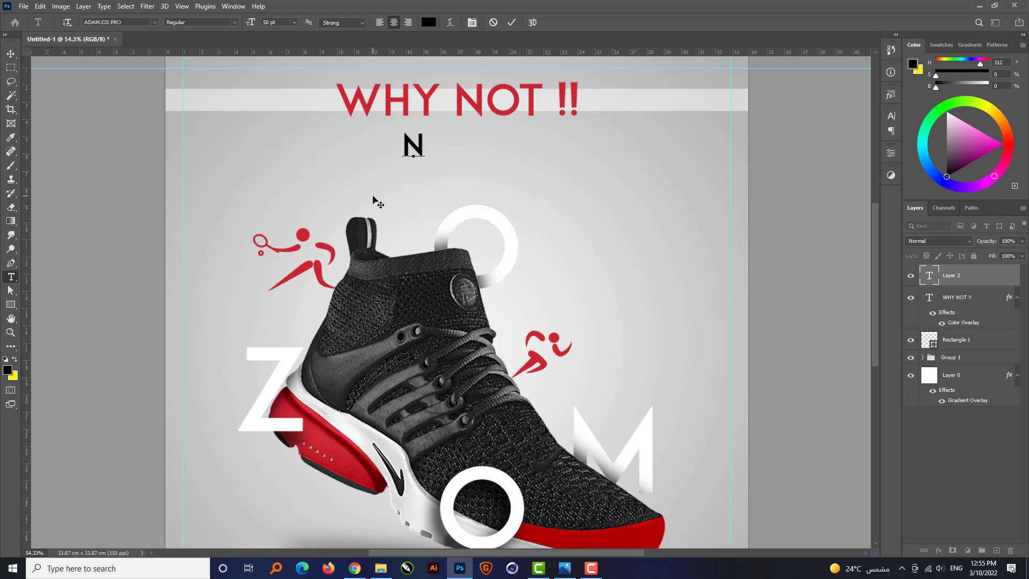
{"action": "type", "text": "EW"}
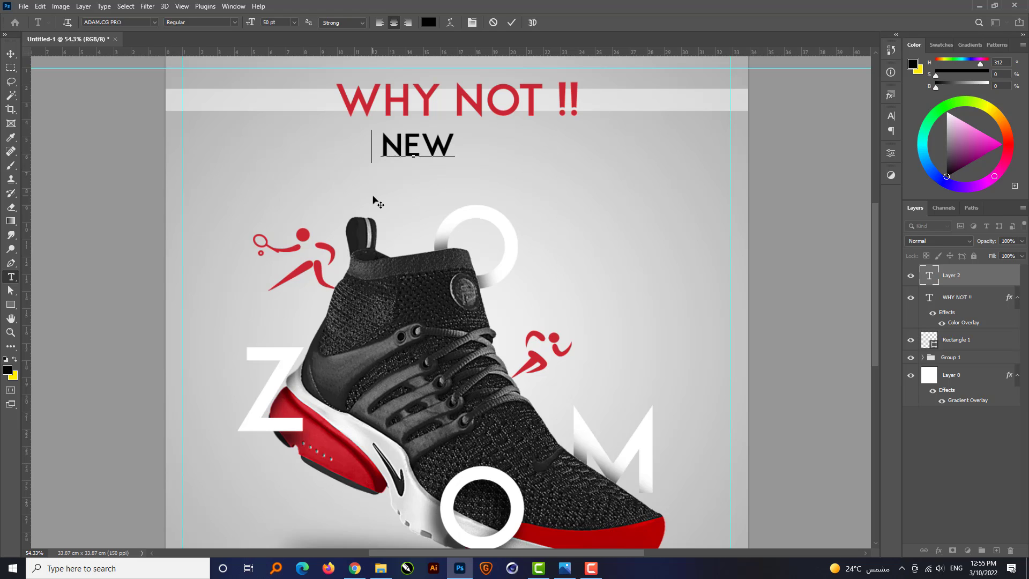
{"action": "type", "text": " A"}
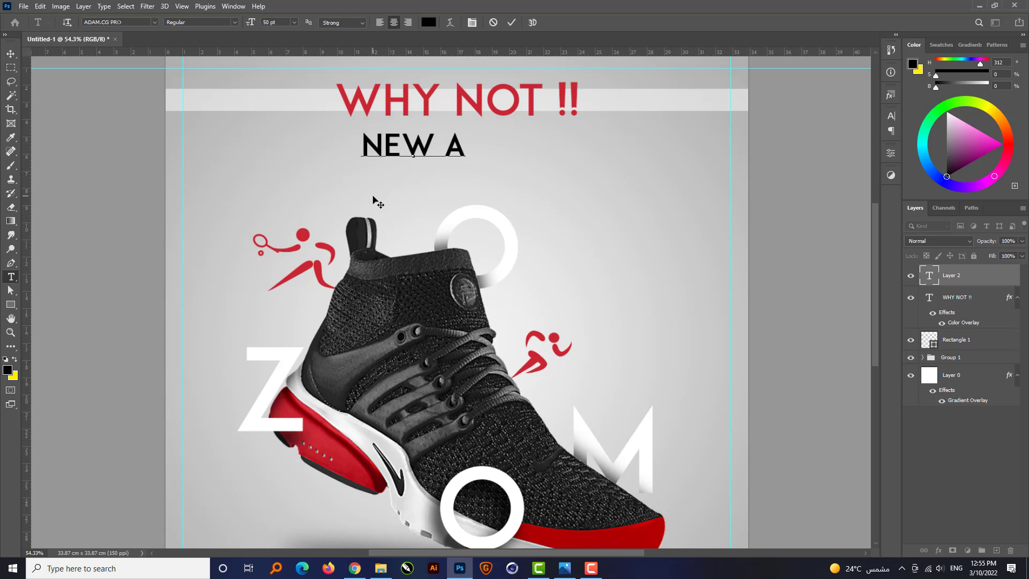
{"action": "type", "text": "RRIVAL"}
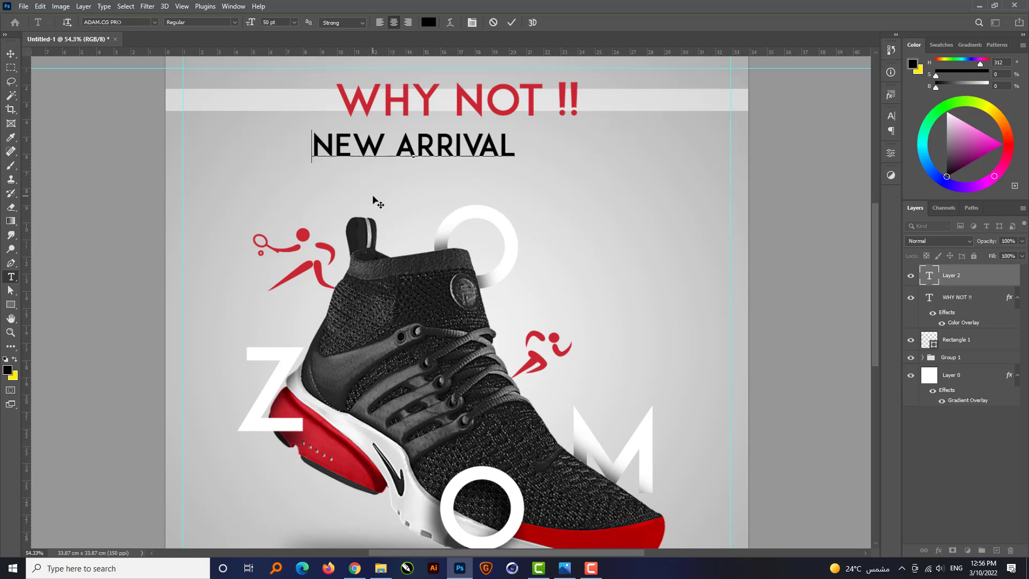
{"action": "key", "text": "ctrl+Return"}
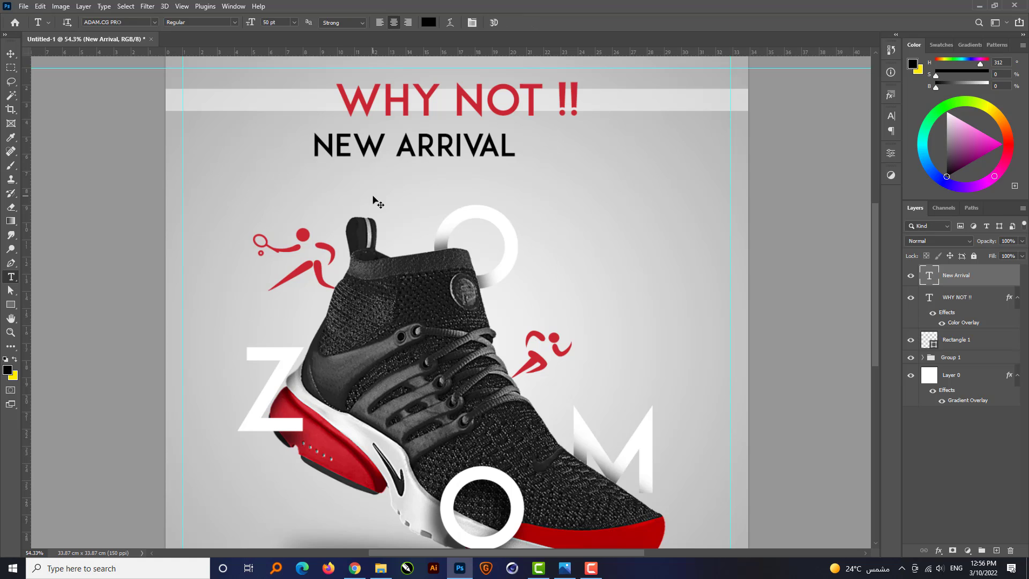
Change the font of the New Arrival text to the Ananda script.
{"action": "left_click", "coordinate": [155, 22]}
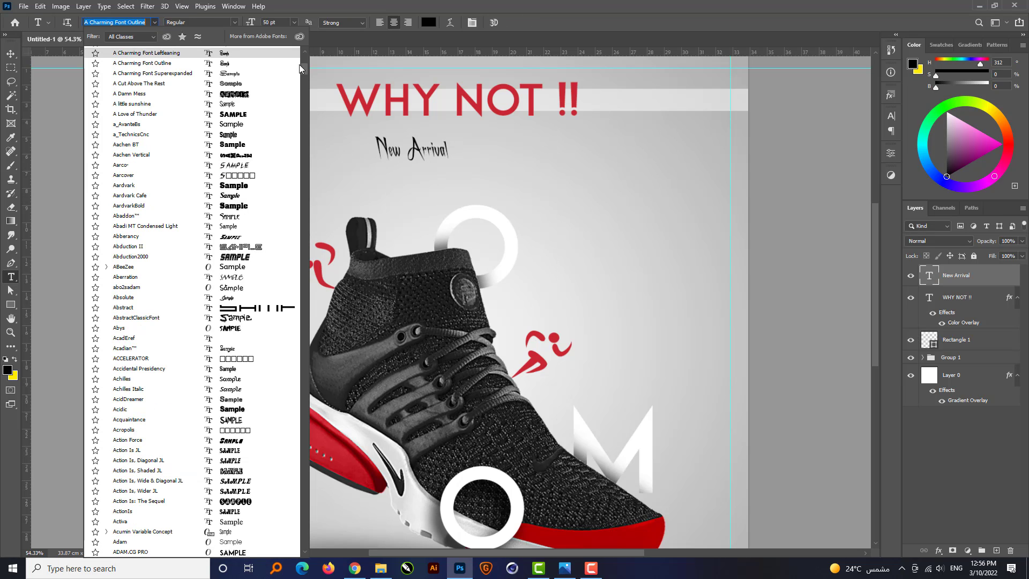
{"action": "left_click_drag", "start_coordinate": [305, 65], "coordinate": [306, 58]}
{"action": "left_click", "coordinate": [234, 53]}
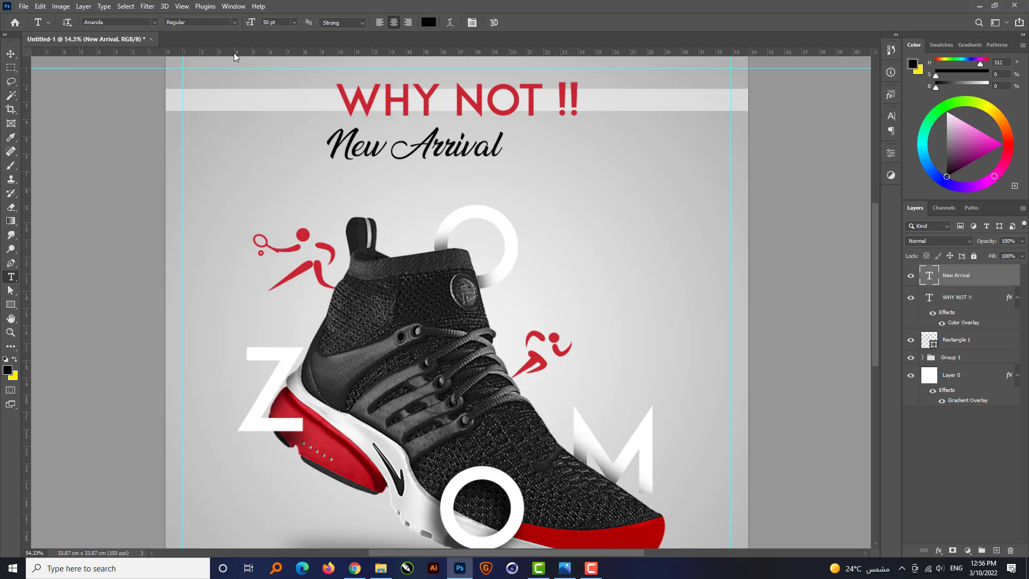
Align the horizontal centres of the New Arrival text and the WHY NOT !! headline.
{"action": "key", "text": "v"}
{"action": "left_click", "coordinate": [471, 106], "text": "shift"}
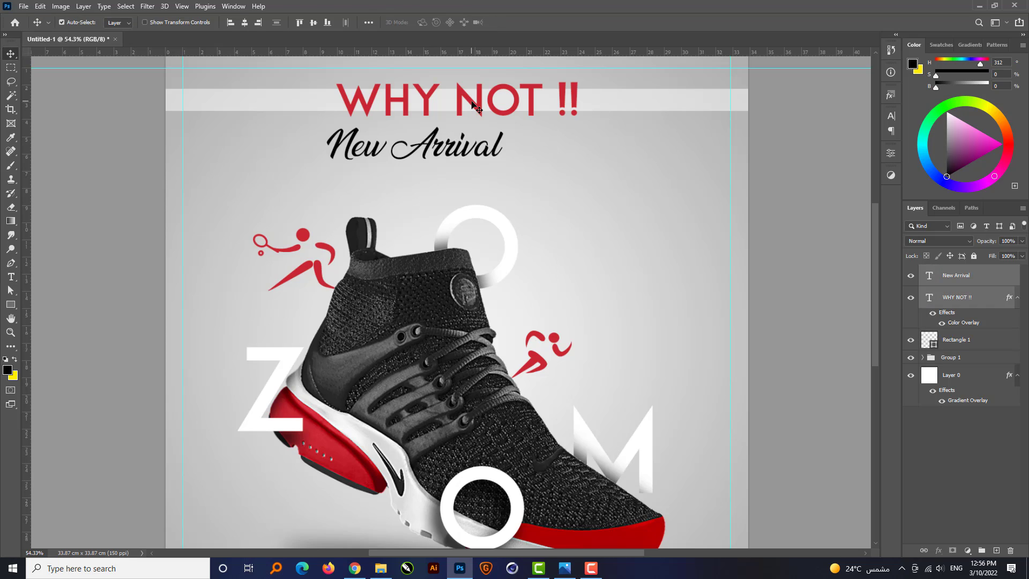
{"action": "left_click", "coordinate": [245, 22]}
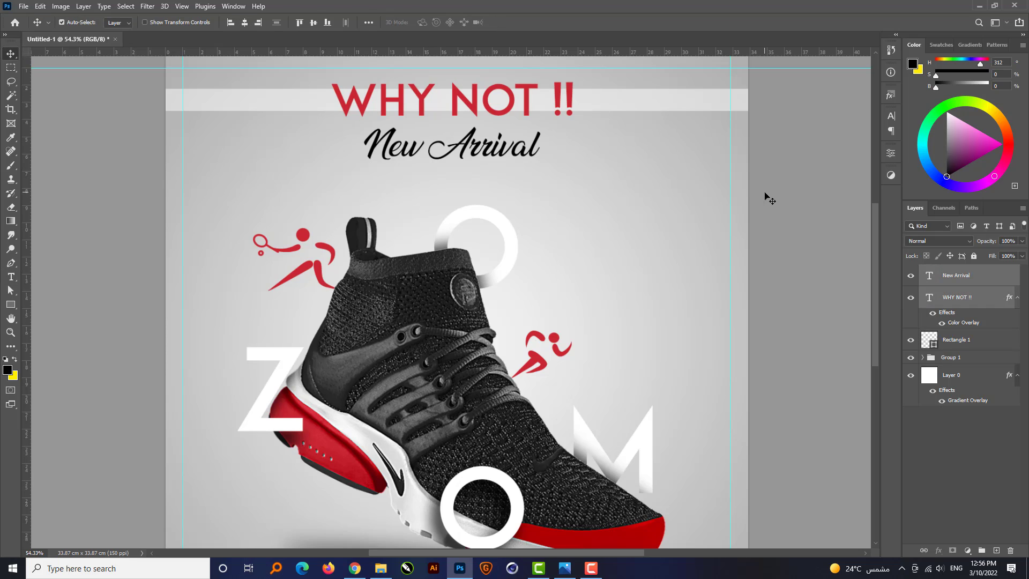
Nudge the New Arrival text upward on its own until it overlaps the lower edge of the headline.
{"action": "left_click", "coordinate": [476, 189]}
{"action": "key", "text": "shift+Up"}
{"action": "key", "text": "shift+Up"}
{"action": "key", "text": "shift+Up"}
{"action": "key", "text": "shift+Up"}
{"action": "key", "text": "shift+Up"}
{"action": "key", "text": "shift+Up"}
{"action": "key", "text": "shift+Up"}
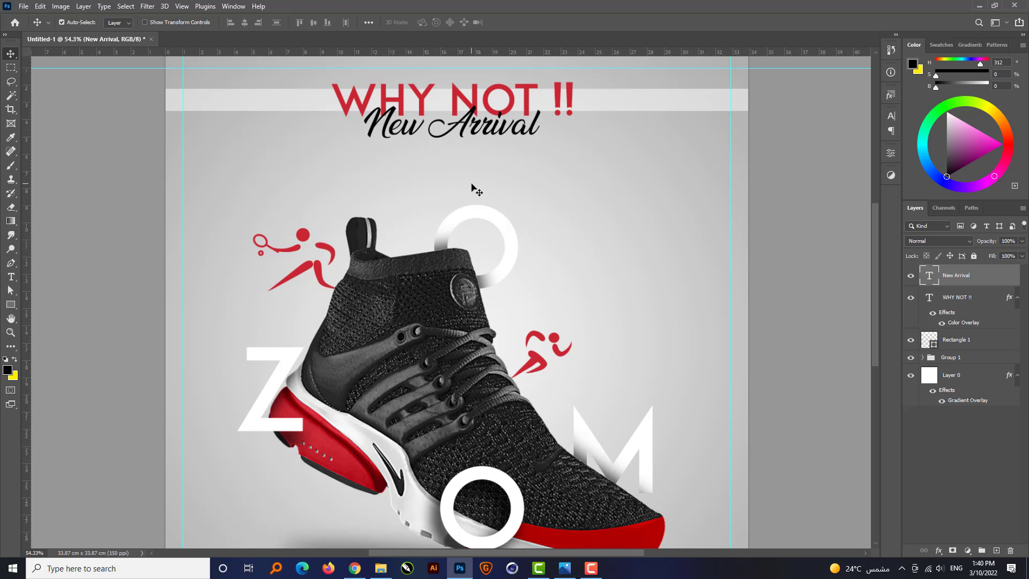
Scale the headline, New Arrival text and white bar together to about 115%, shift them slightly right and up, and deselect them.
{"action": "left_click", "coordinate": [569, 98], "text": "shift"}
{"action": "left_click", "coordinate": [602, 104], "text": "shift"}
{"action": "key", "text": "ctrl+t"}
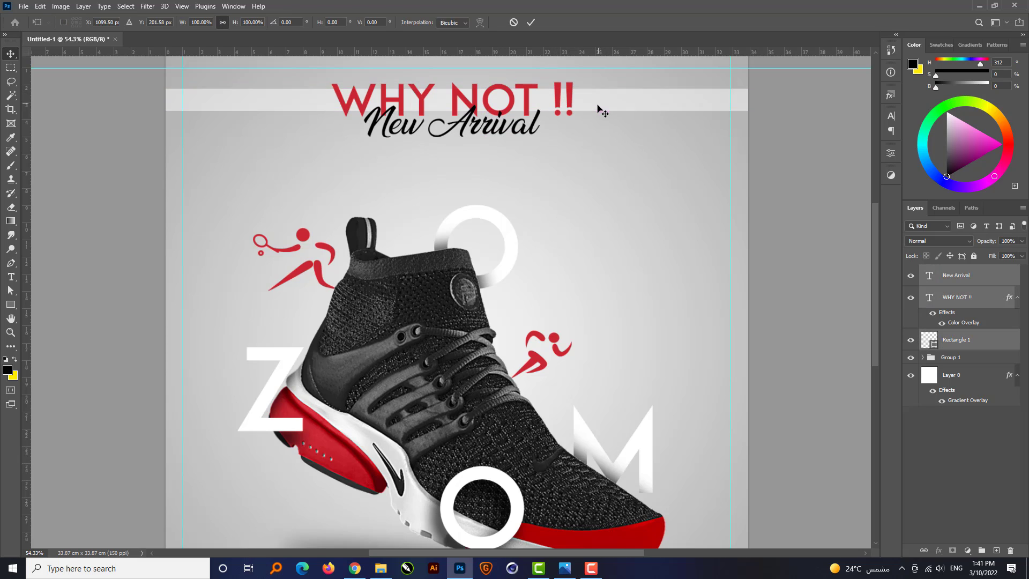
{"action": "scroll", "coordinate": [501, 212], "scroll_direction": "down", "scroll_amount": 1}
{"action": "left_click_drag", "start_coordinate": [786, 145], "coordinate": [832, 145]}
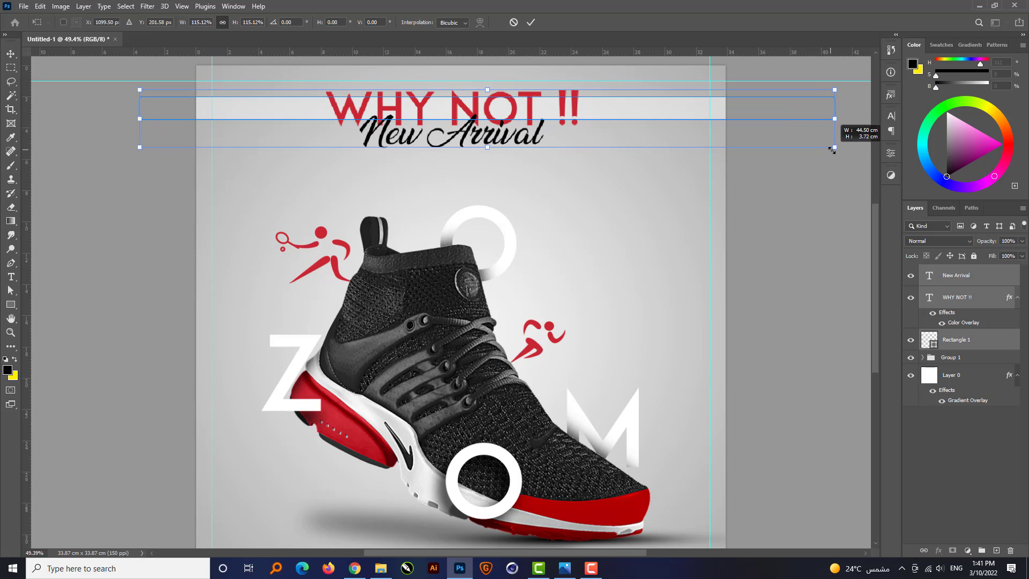
{"action": "left_click_drag", "start_coordinate": [624, 111], "coordinate": [625, 111]}
{"action": "key", "text": "Return"}
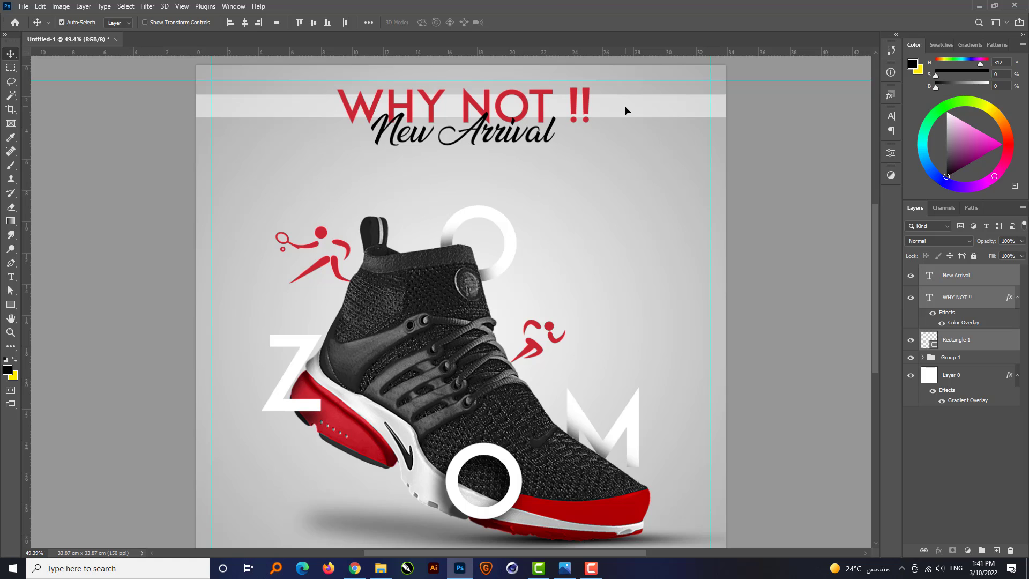
{"action": "scroll", "coordinate": [626, 110], "scroll_direction": "down", "scroll_amount": 1}
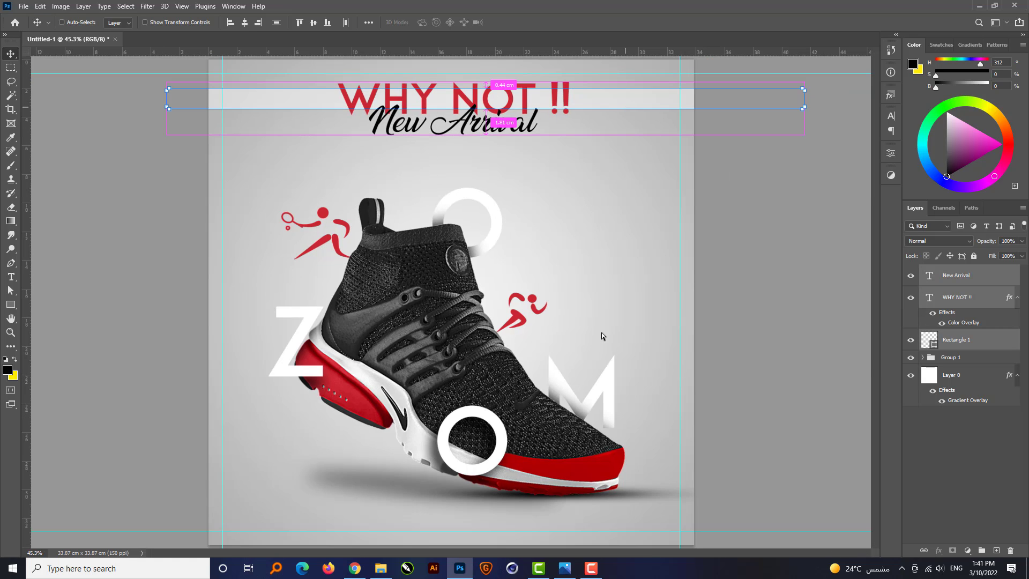
{"action": "left_click", "coordinate": [736, 335]}
Duplicate the headline straight down to the foot of the poster and replace its text with "ORDER NOW".
{"action": "left_click", "coordinate": [459, 91]}
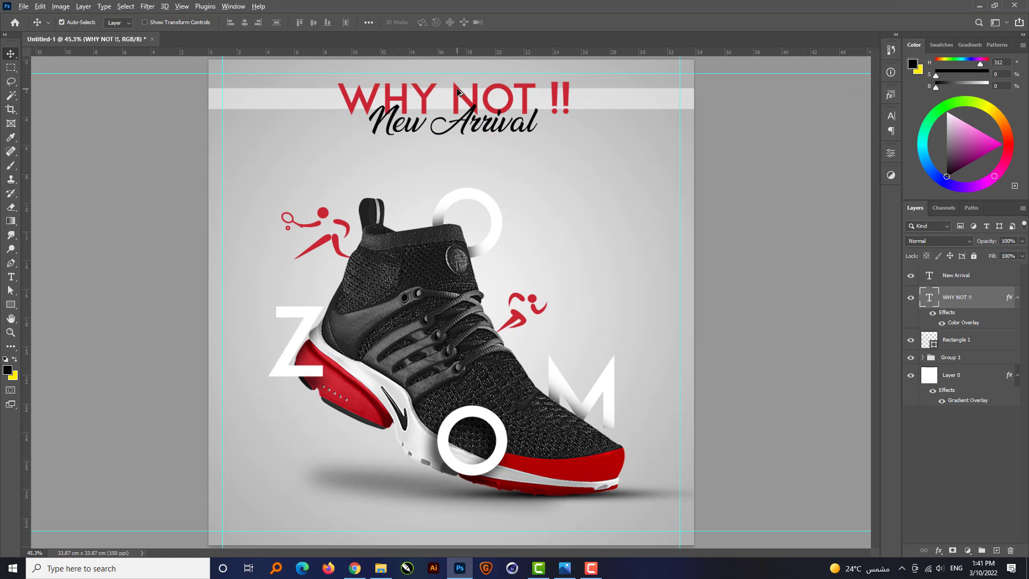
{"action": "left_click_drag", "start_coordinate": [458, 91], "coordinate": [459, 505]}
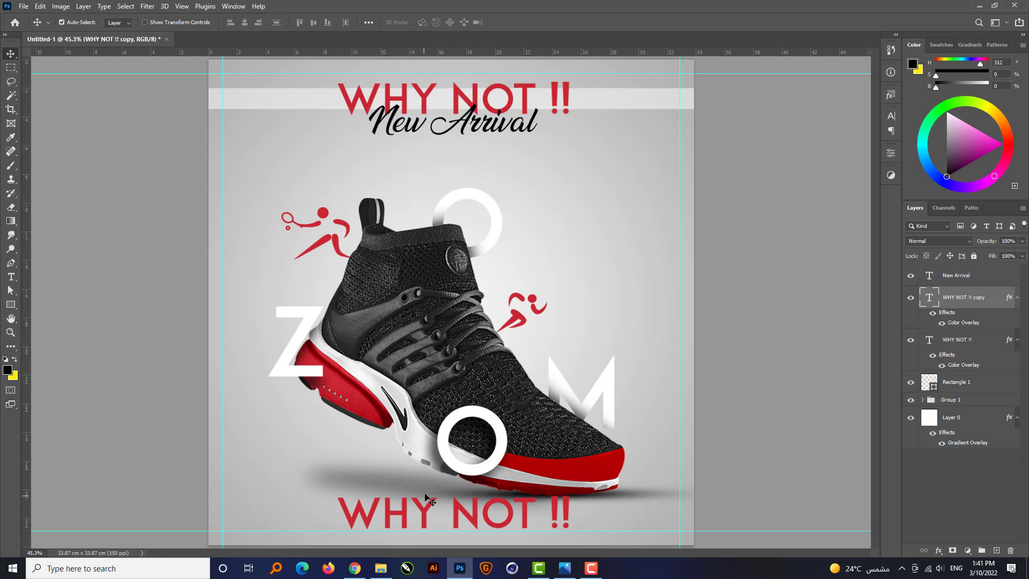
{"action": "double_click", "coordinate": [429, 506]}
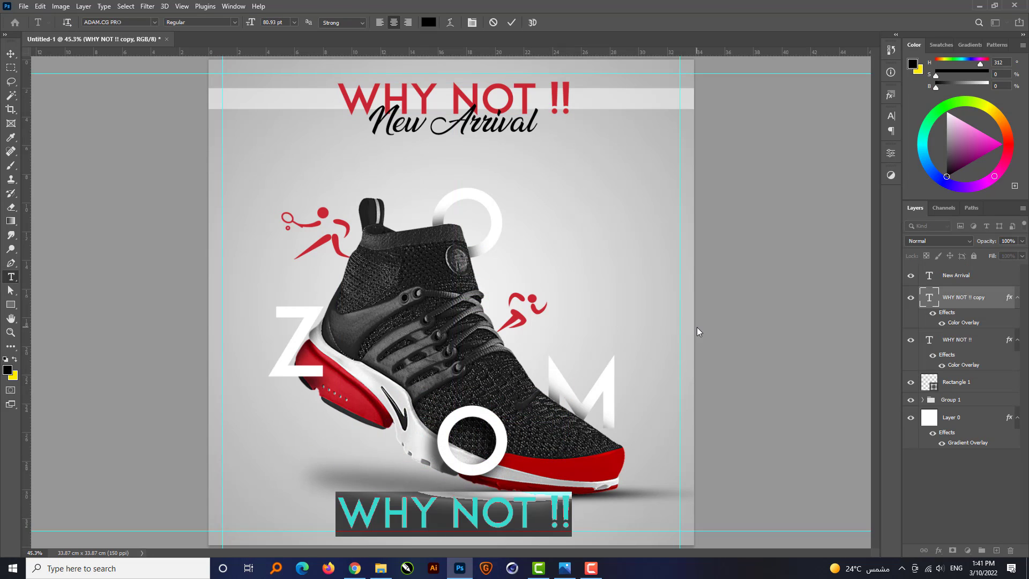
{"action": "type", "text": "ORDER"}
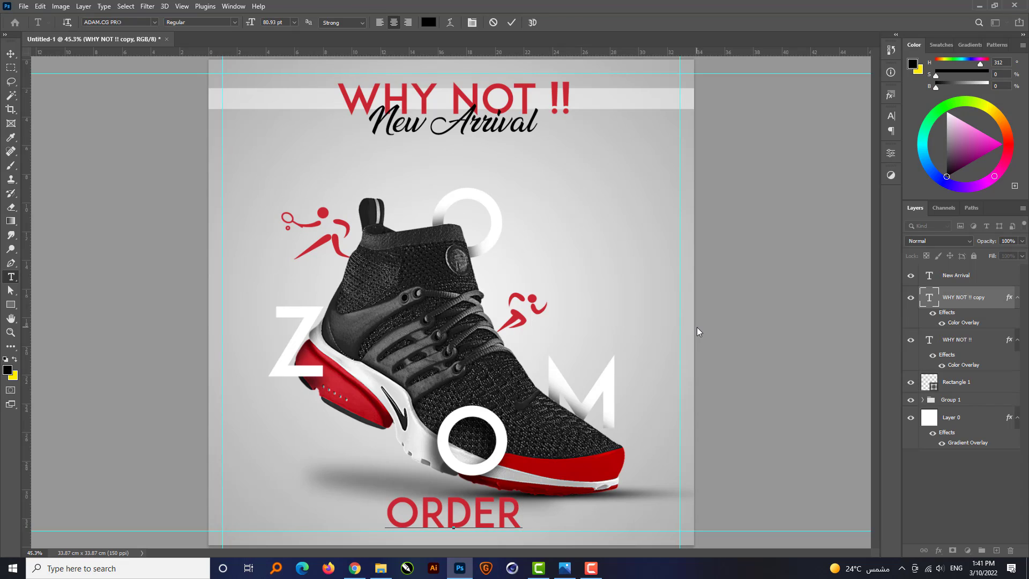
{"action": "type", "text": " NOW"}
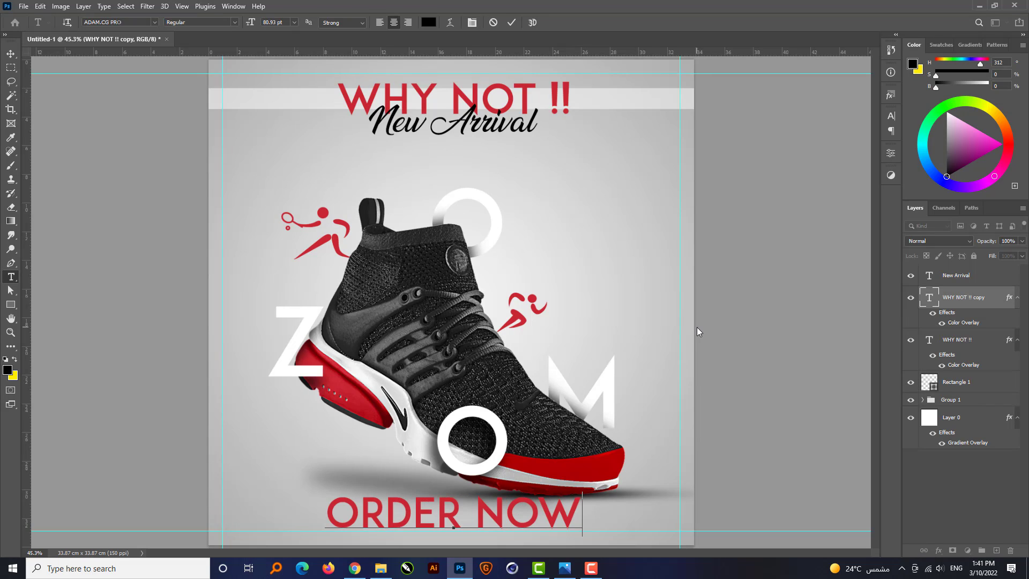
{"action": "key", "text": "ctrl+Return"}
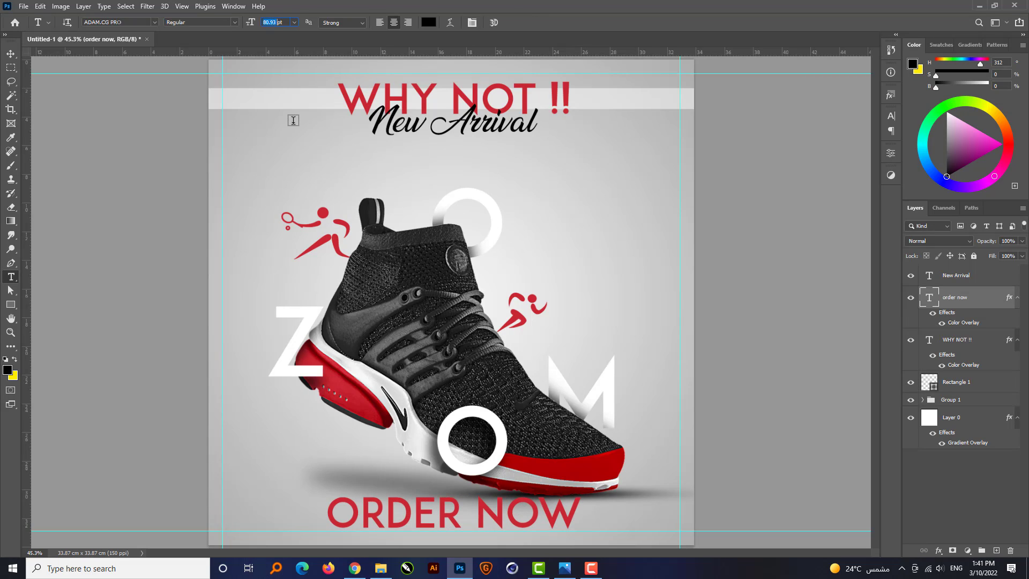
Set the ORDER NOW text to 25 pt with a letter tracking of 2000.
{"action": "key", "text": "Return"}
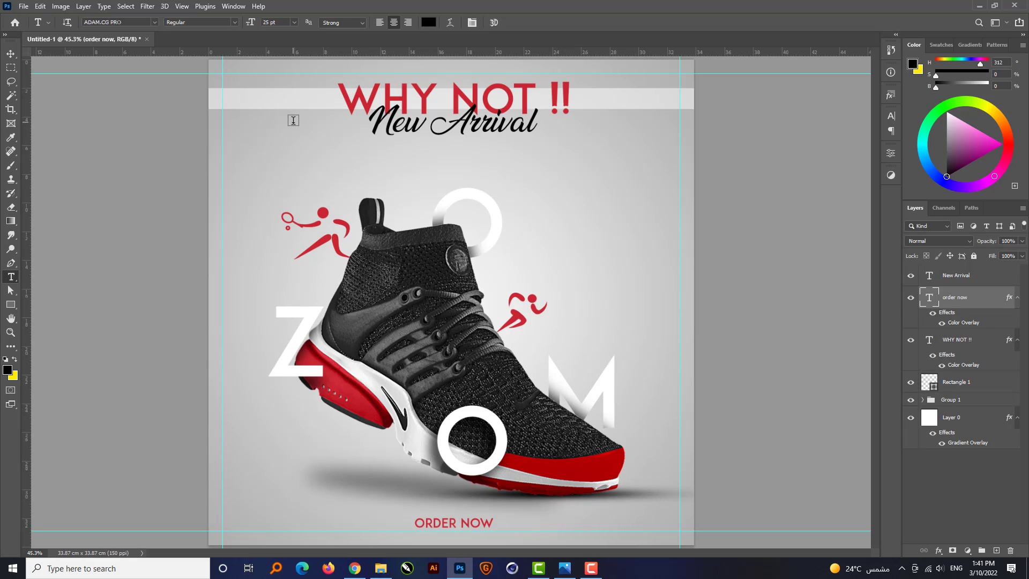
{"action": "left_click", "coordinate": [892, 115]}
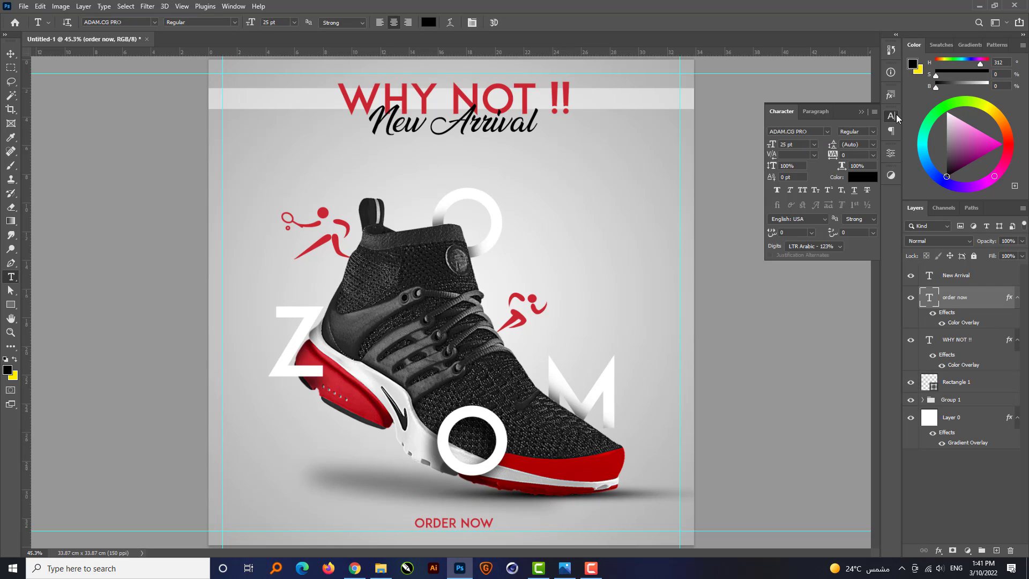
{"action": "left_click", "coordinate": [854, 155]}
{"action": "type", "text": "2000"}
{"action": "key", "text": "Return"}
{"action": "left_click", "coordinate": [861, 111]}
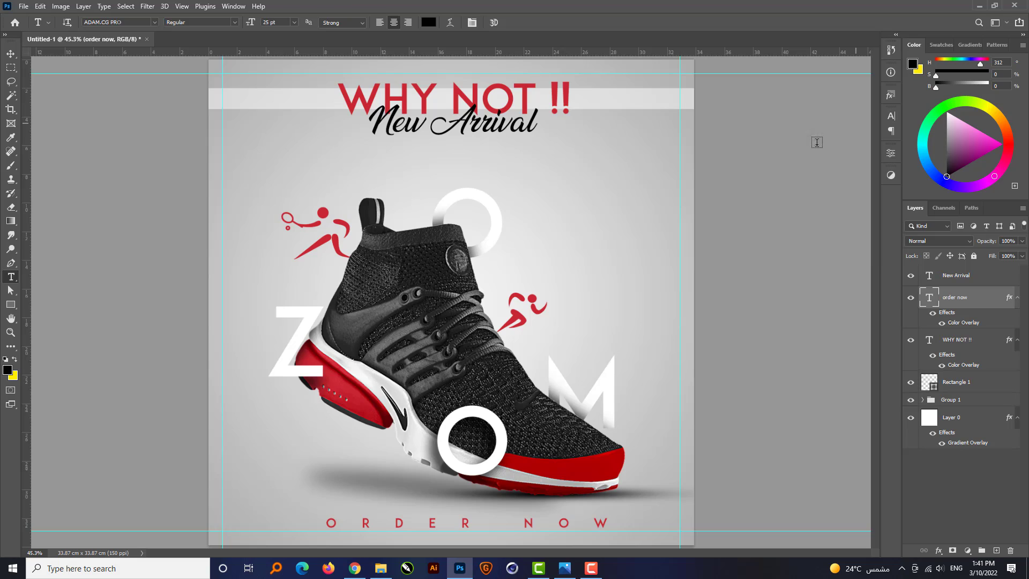
Centre the ORDER NOW text horizontally on the canvas and clear the selection.
{"action": "key", "text": "v"}
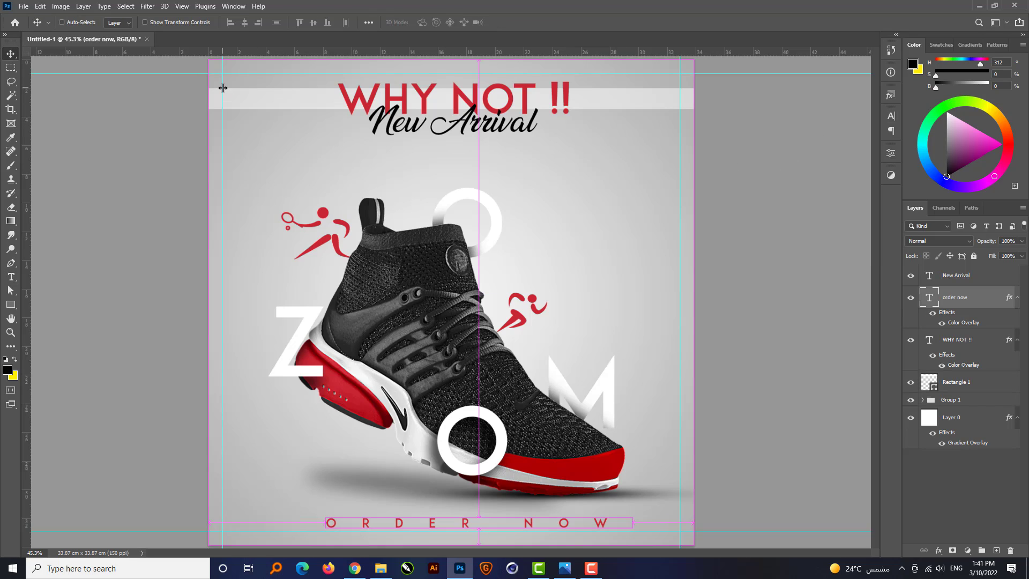
{"action": "key", "text": "ctrl+a"}
{"action": "left_click", "coordinate": [246, 24]}
{"action": "key", "text": "ctrl+d"}
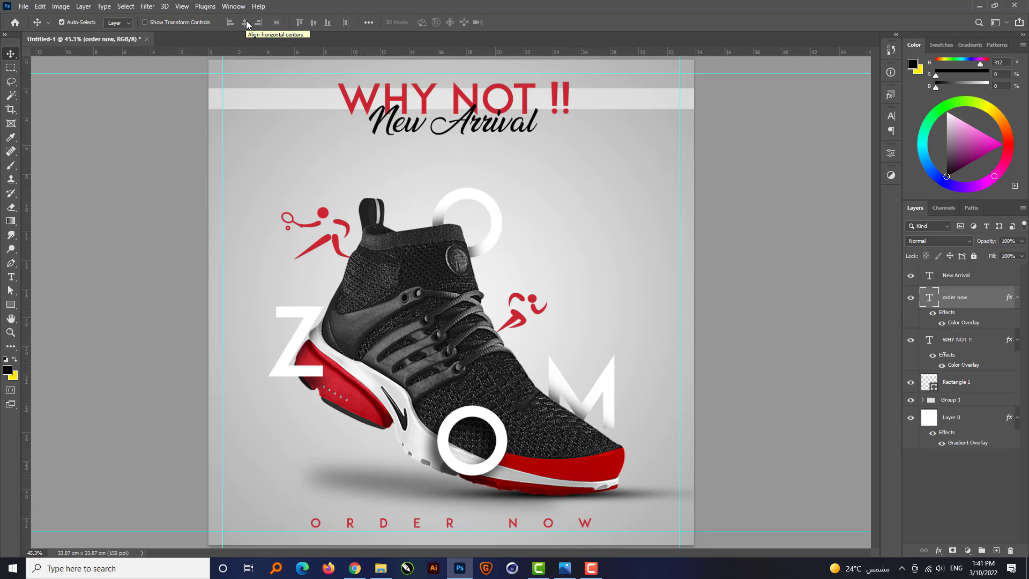
{"action": "left_click", "coordinate": [773, 349], "text": "ctrl"}
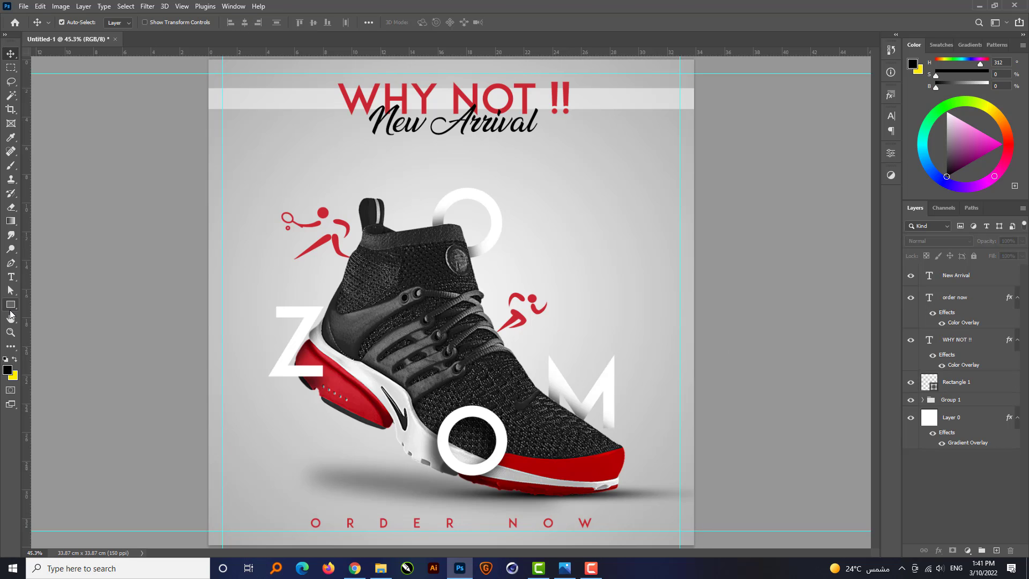
Draw a white square about 27 by 27 px beside the poster's right margin guide and set its corner radii to 0 px.
{"action": "key", "text": "u"}
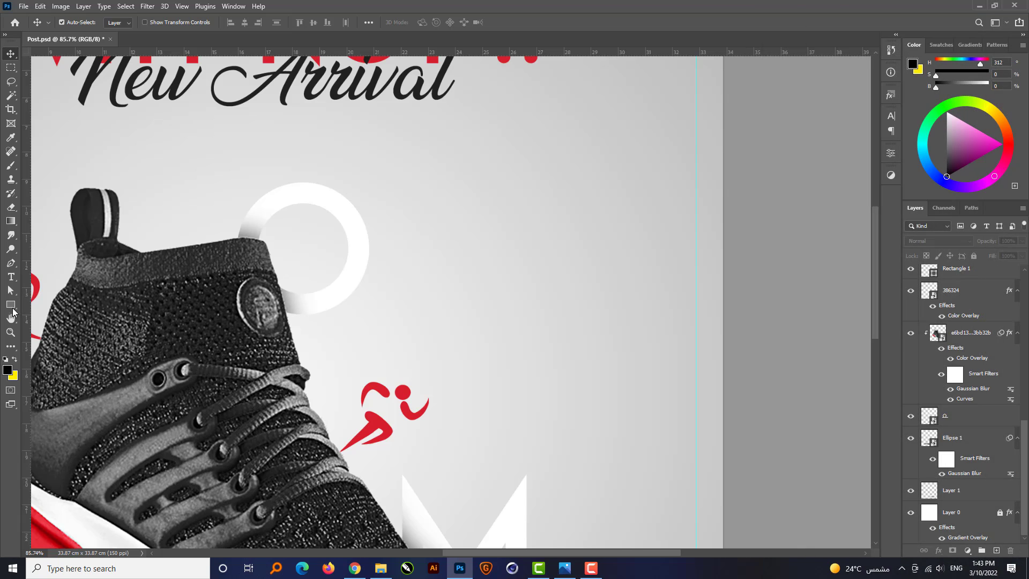
{"action": "left_click_drag", "start_coordinate": [680, 256], "coordinate": [692, 267]}
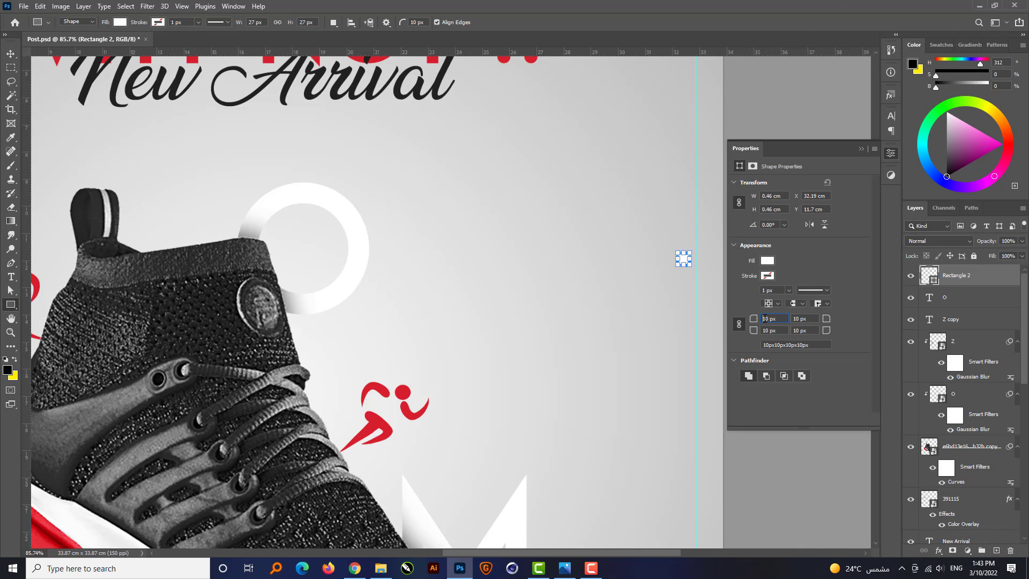
{"action": "key", "text": "Return"}
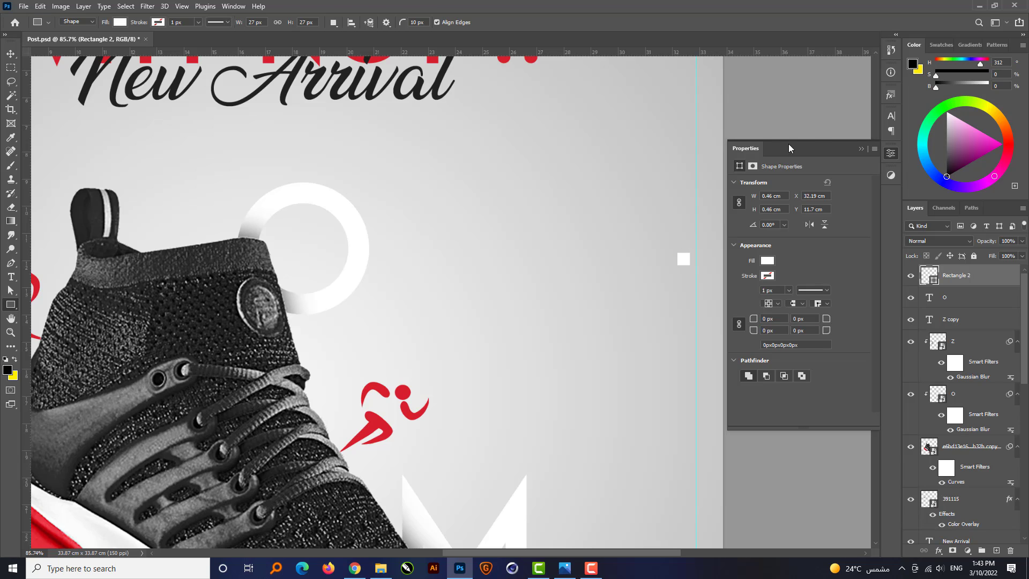
Duplicate the white square repeatedly along a horizontal line towards the shoe to make a row of seven squares.
{"action": "left_click", "coordinate": [862, 150]}
{"action": "key", "text": "v"}
{"action": "key", "text": "alt+v"}
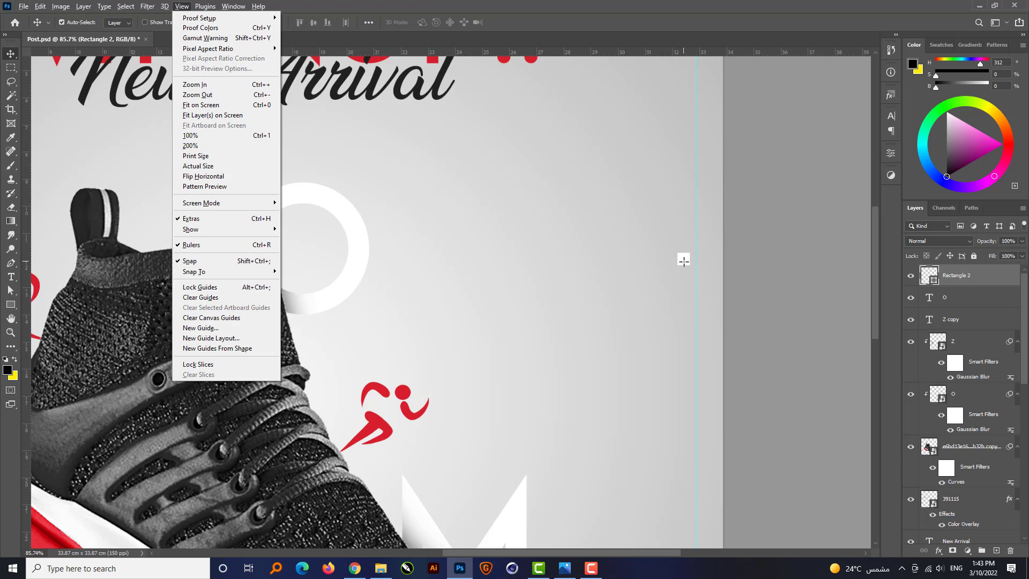
{"action": "left_click", "coordinate": [11, 53]}
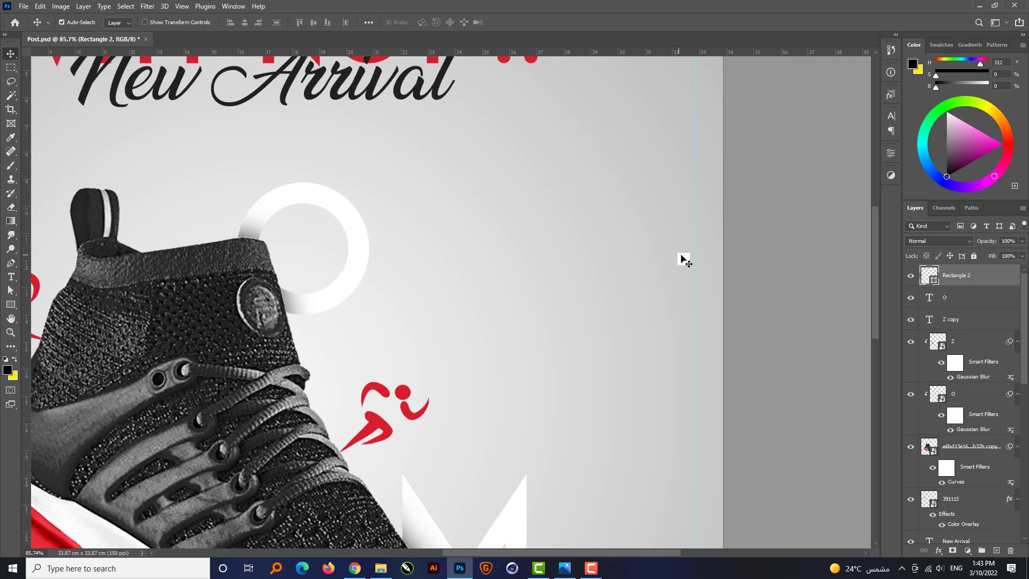
{"action": "left_click_drag", "start_coordinate": [675, 262], "coordinate": [550, 255], "text": "alt"}
{"action": "left_click_drag", "start_coordinate": [550, 255], "coordinate": [408, 259], "text": "alt"}
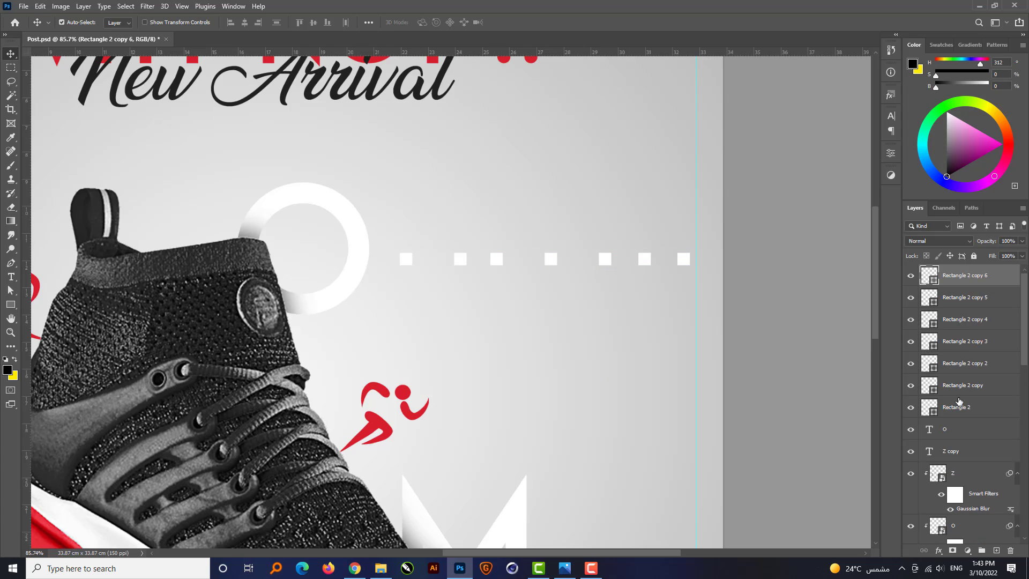
Distribute the seven squares evenly across the row and merge them into a single shape layer.
{"action": "left_click", "coordinate": [956, 409], "text": "shift"}
{"action": "left_click", "coordinate": [346, 21]}
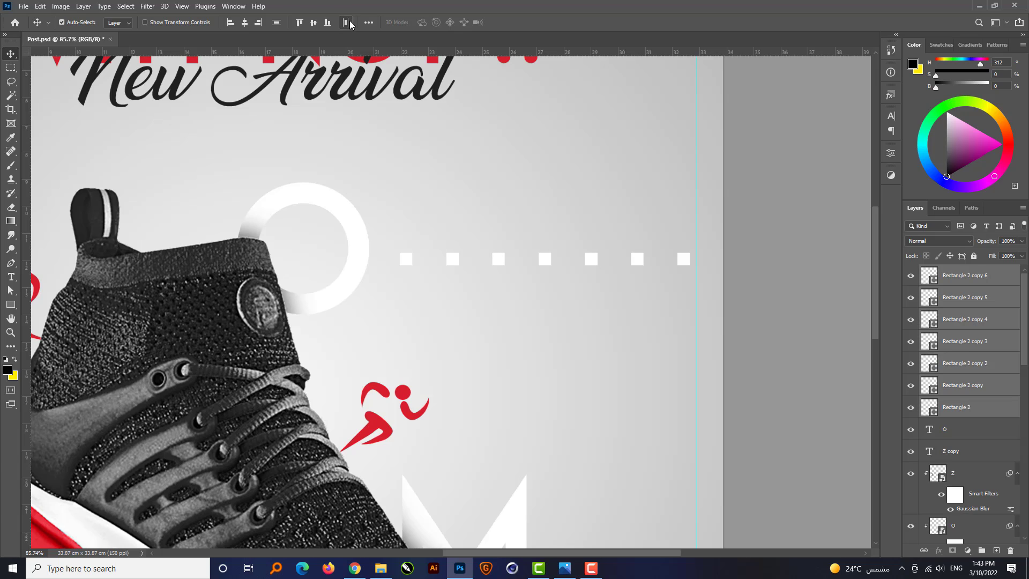
{"action": "key", "text": "ctrl+e"}
{"action": "key", "text": "u"}
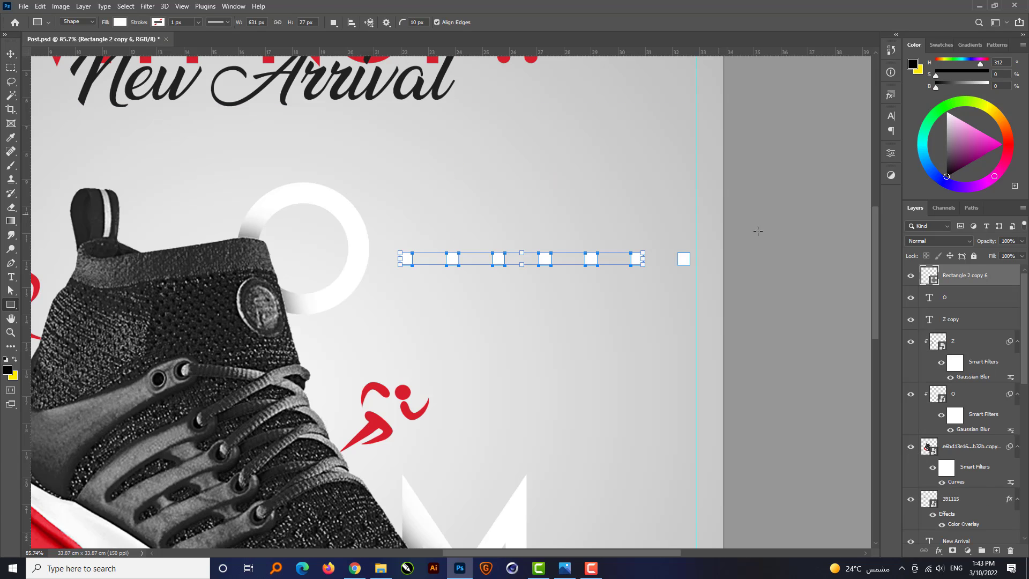
{"action": "key", "text": "v"}
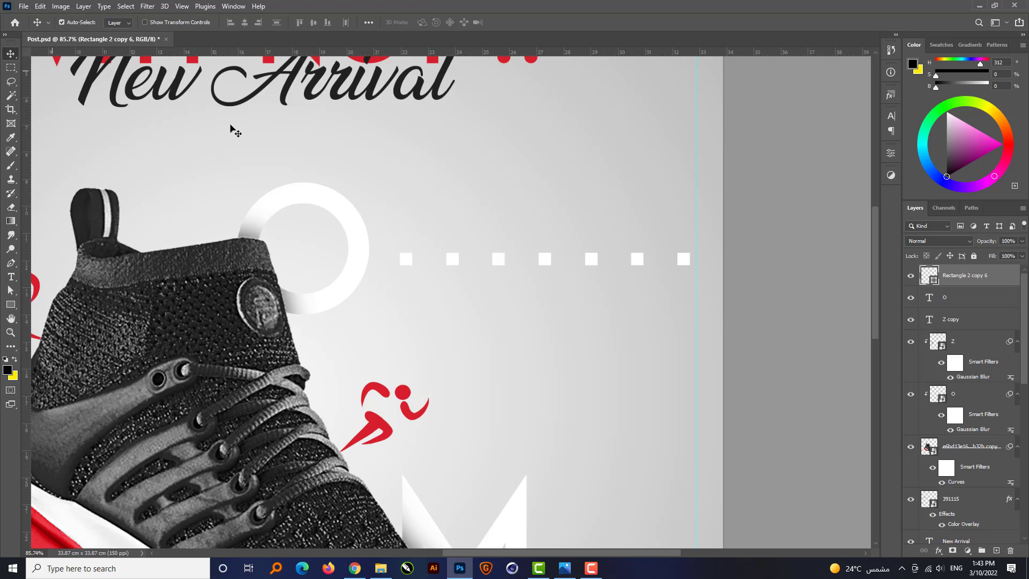
Duplicate the row of squares just below and shift the copy right so its squares sit between those above.
{"action": "left_click_drag", "start_coordinate": [680, 265], "coordinate": [681, 300]}
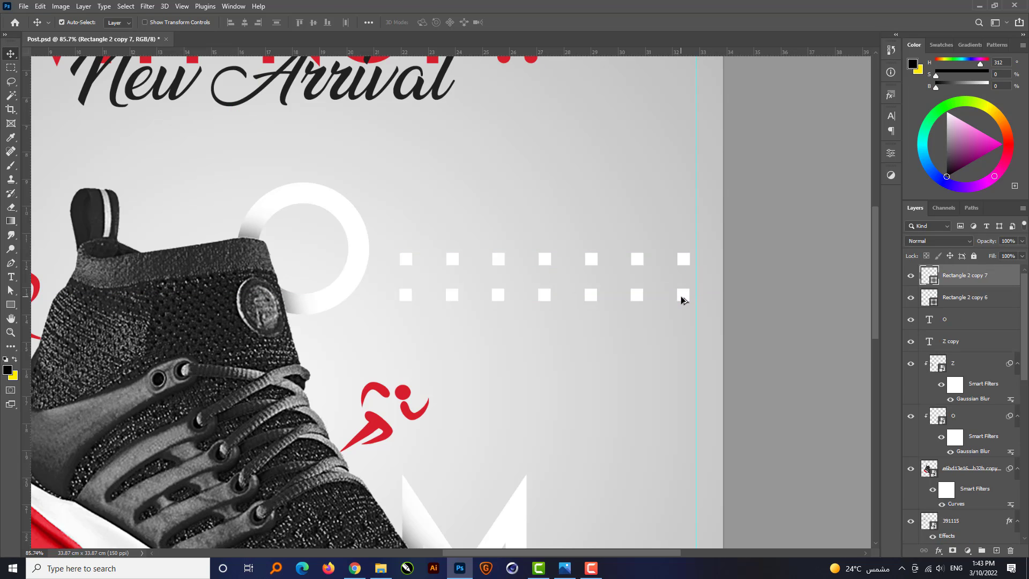
{"action": "key", "text": "Right"}
{"action": "key", "text": "Right"}
{"action": "key", "text": "Right"}
{"action": "key", "text": "Right"}
{"action": "key", "text": "Right"}
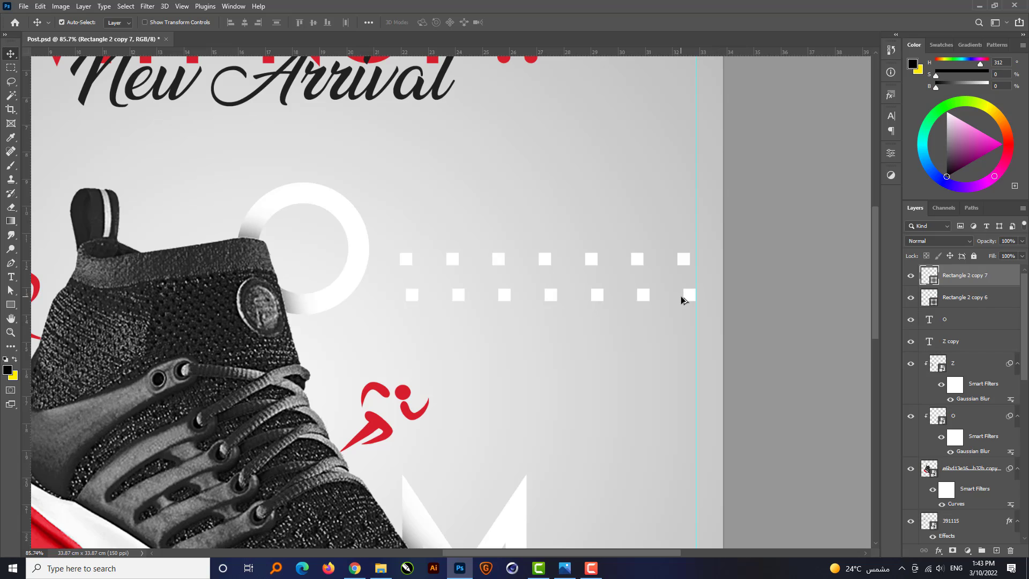
{"action": "left_click_drag", "start_coordinate": [648, 300], "coordinate": [666, 301]}
Merge the two rows of squares into one shape layer and scale the pattern down beside the poster's right edge.
{"action": "left_click", "coordinate": [969, 302], "text": "shift"}
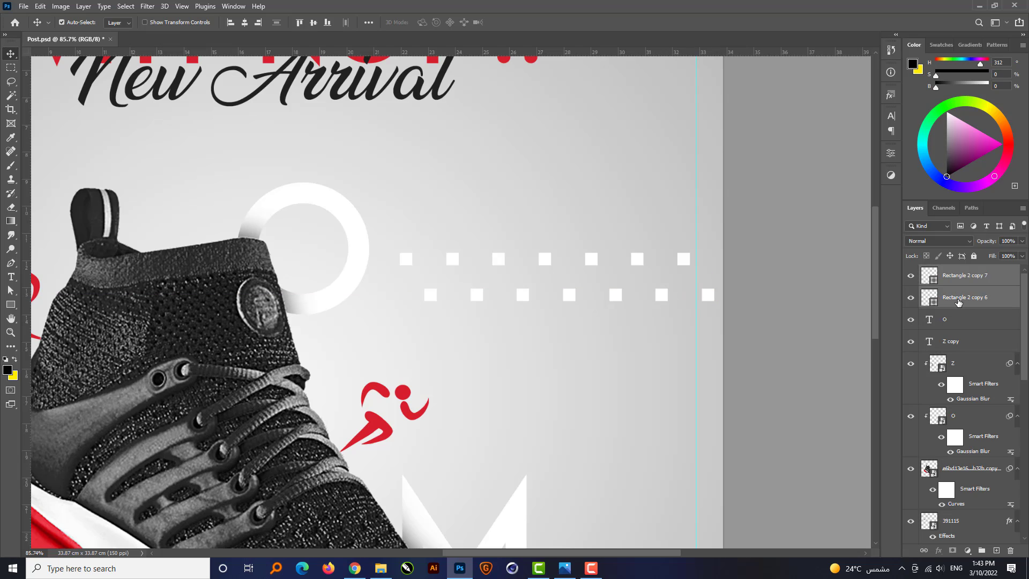
{"action": "key", "text": "ctrl+e"}
{"action": "scroll", "coordinate": [689, 242], "scroll_direction": "down", "scroll_amount": 1}
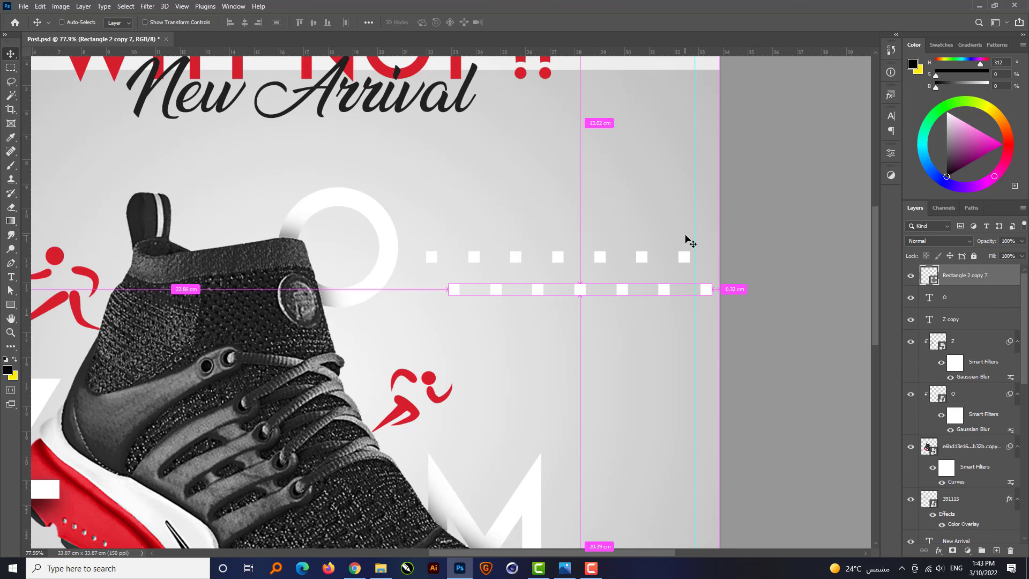
{"action": "key", "text": "ctrl+t"}
{"action": "left_click_drag", "start_coordinate": [428, 294], "coordinate": [501, 280]}
{"action": "left_click_drag", "start_coordinate": [574, 280], "coordinate": [577, 294]}
{"action": "key", "text": "Return"}
{"action": "scroll", "coordinate": [624, 347], "scroll_direction": "down", "scroll_amount": 4}
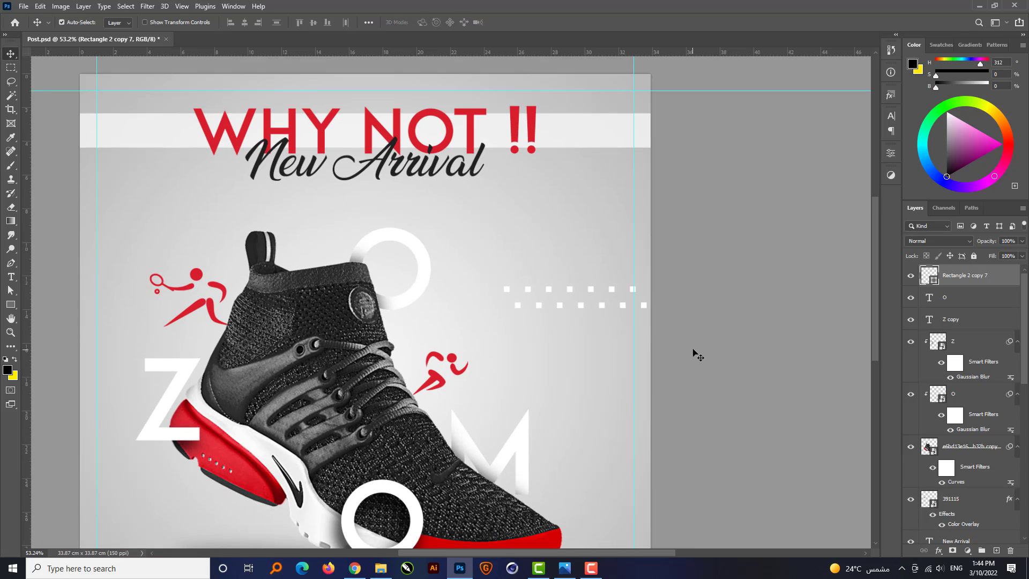
Recolour the square pattern with the red #d71e2d sampled from the WHY NOT !! headline.
{"action": "double_click", "coordinate": [935, 283]}
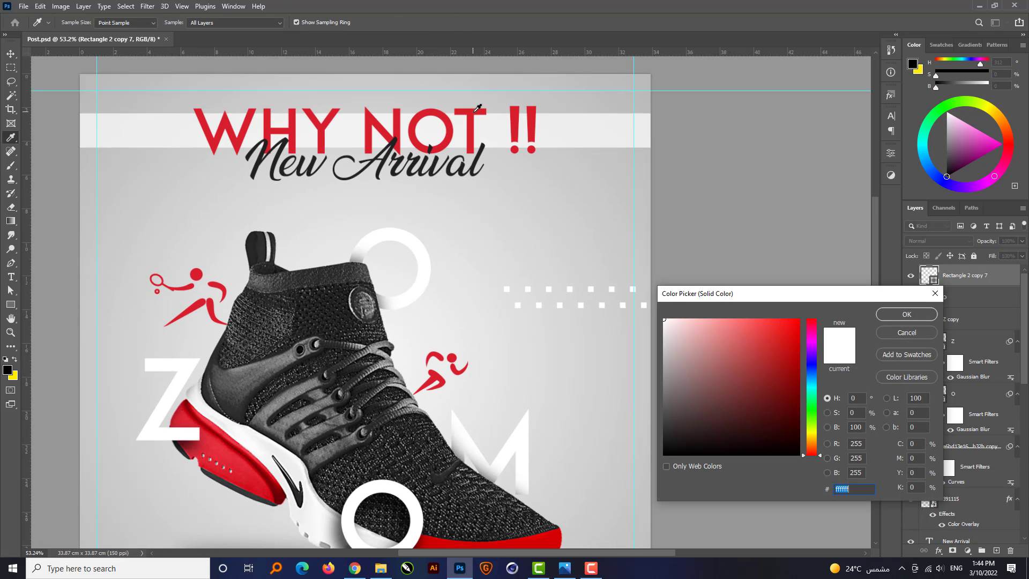
{"action": "left_click", "coordinate": [475, 111]}
{"action": "left_click", "coordinate": [906, 314]}
{"action": "scroll", "coordinate": [638, 188], "scroll_direction": "down", "scroll_amount": 2}
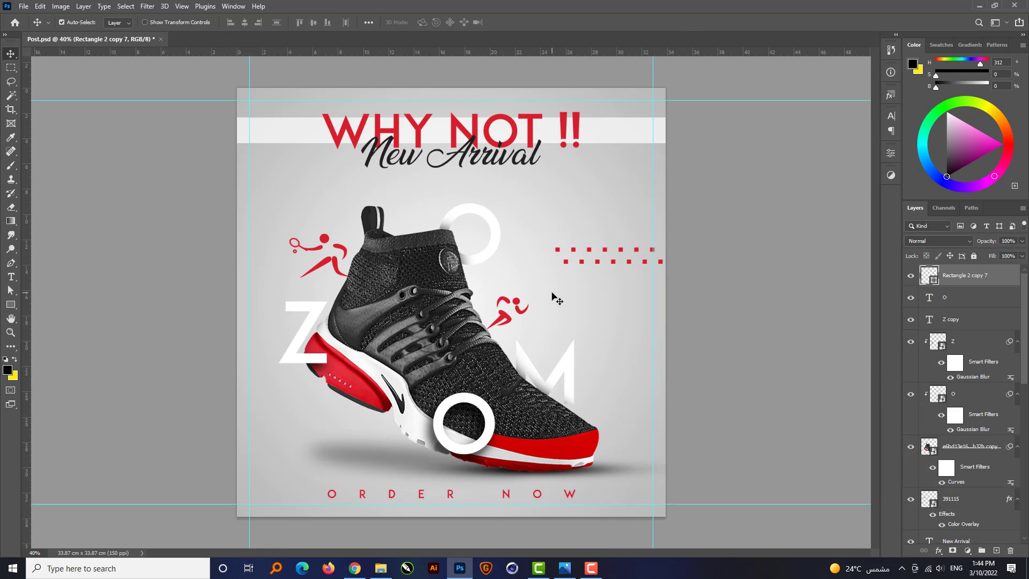
Duplicate the red square pattern to the poster's lower left, scale it to 78.62%, and align it with the left edge.
{"action": "left_click_drag", "start_coordinate": [605, 252], "coordinate": [313, 418]}
{"action": "key", "text": "ctrl+t"}
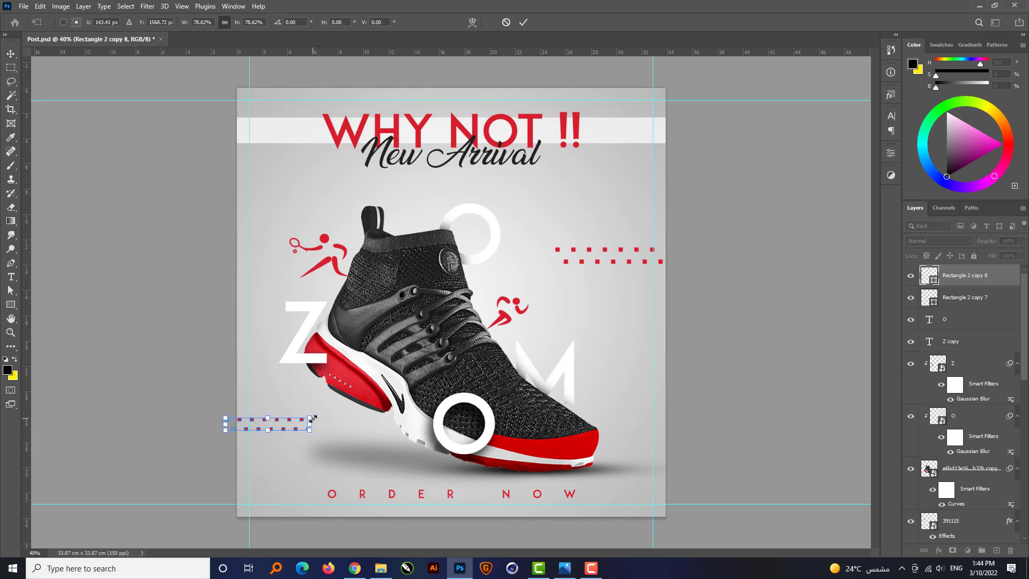
{"action": "key", "text": "shift+Right"}
{"action": "key", "text": "shift+Right"}
{"action": "key", "text": "shift+Right"}
{"action": "key", "text": "shift+Right"}
{"action": "key", "text": "shift+Right"}
{"action": "key", "text": "shift+Right"}
{"action": "key", "text": "Return"}
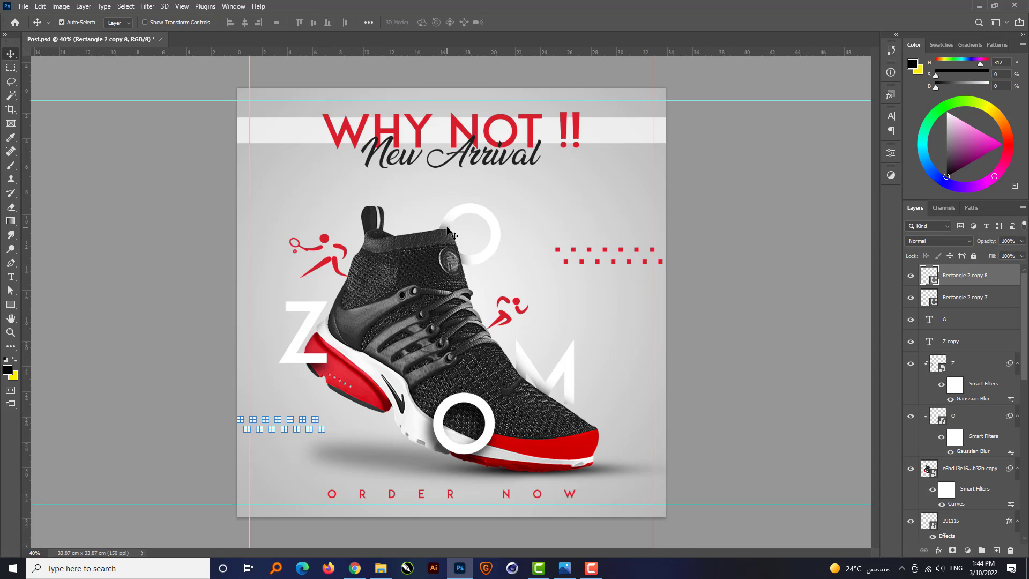
Recolour the lower-left squares with the dark grey #212121 sampled from the New Arrival text and nudge them slightly up.
{"action": "scroll", "coordinate": [449, 229], "scroll_direction": "up", "scroll_amount": 1}
{"action": "double_click", "coordinate": [935, 279]}
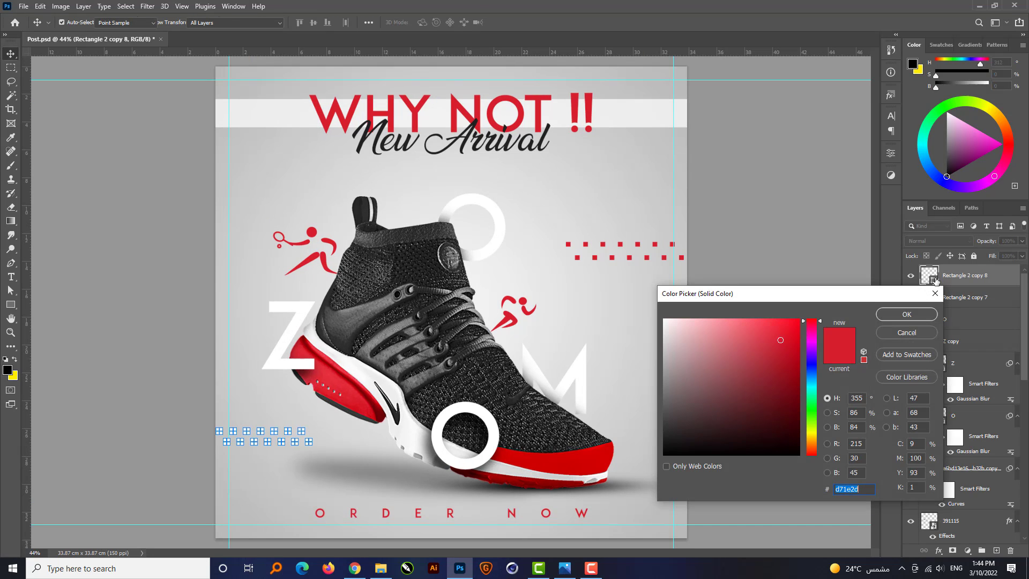
{"action": "left_click", "coordinate": [365, 139]}
{"action": "key", "text": "Return"}
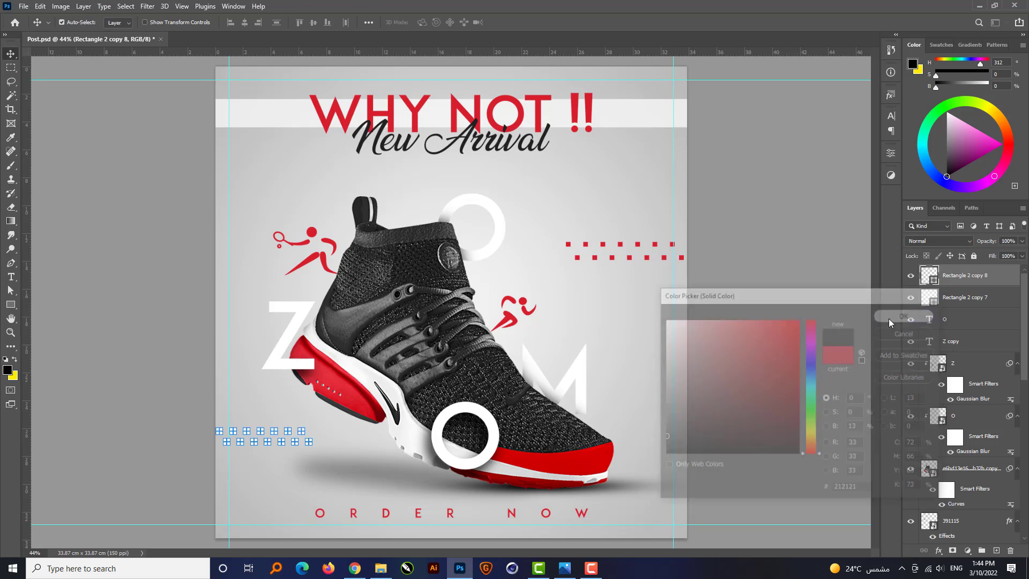
{"action": "left_click", "coordinate": [120, 173]}
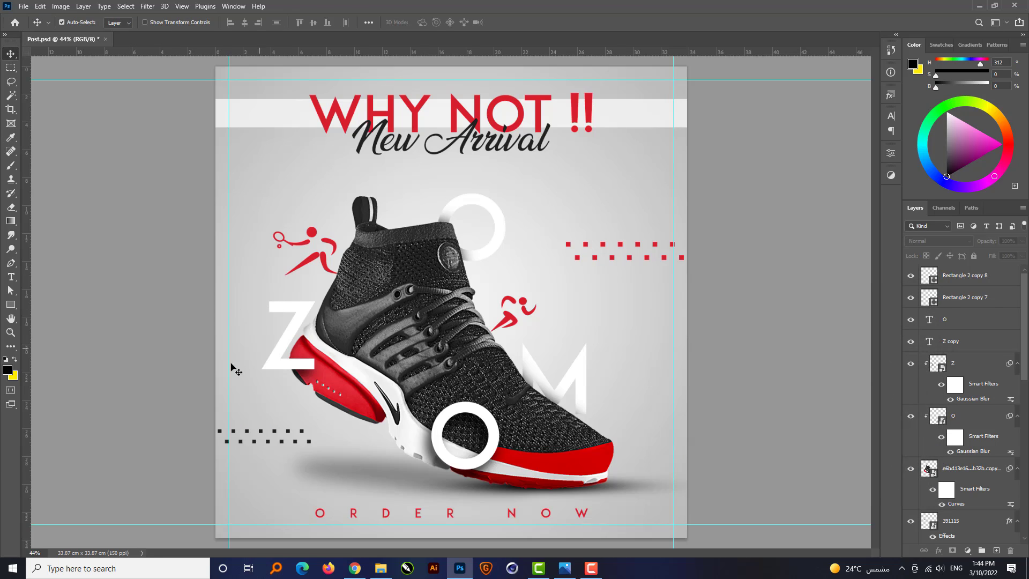
{"action": "left_click", "coordinate": [288, 434]}
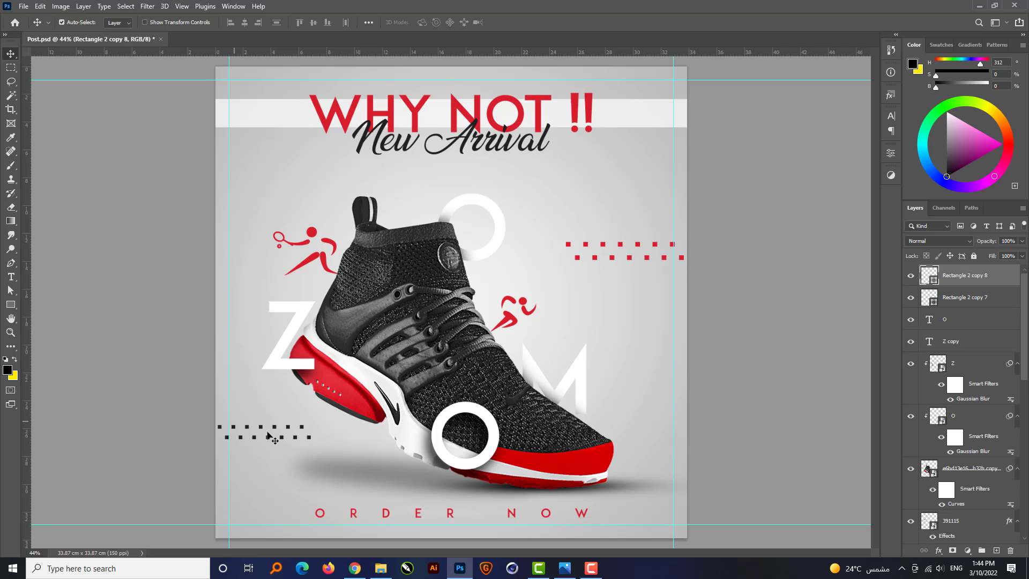
Add a Drop Shadow to the New Arrival text, offset about 17 px at an angle of -49°.
{"action": "scroll", "coordinate": [481, 133], "scroll_direction": "up", "scroll_amount": 3}
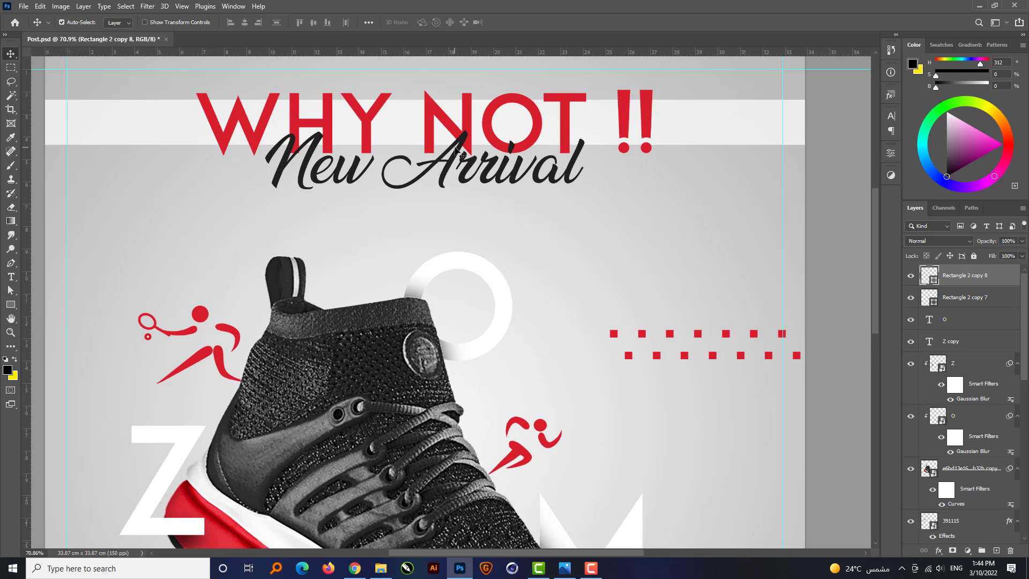
{"action": "left_click", "coordinate": [470, 145]}
{"action": "left_click", "coordinate": [939, 550]}
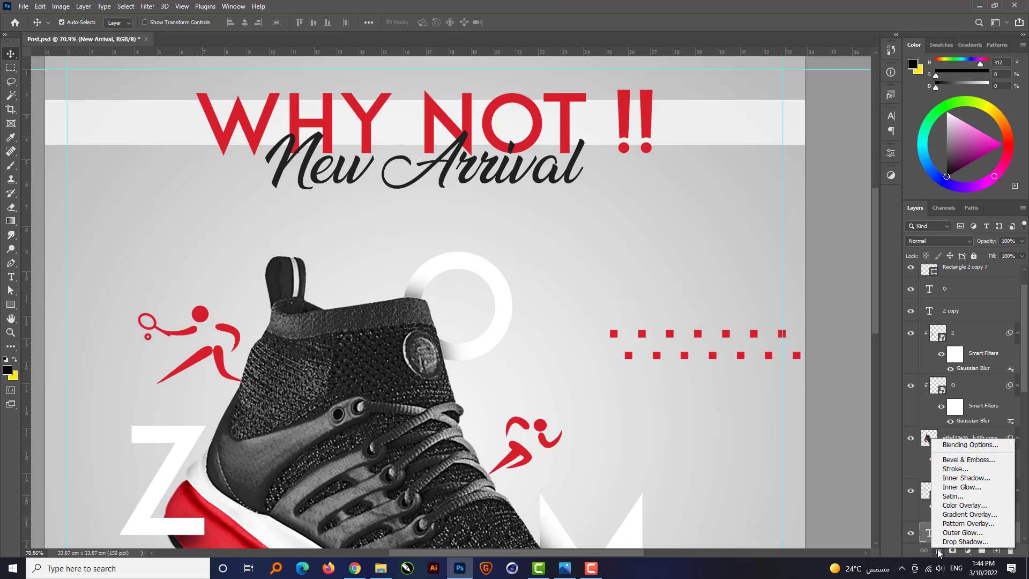
{"action": "left_click", "coordinate": [939, 550]}
{"action": "left_click", "coordinate": [959, 549]}
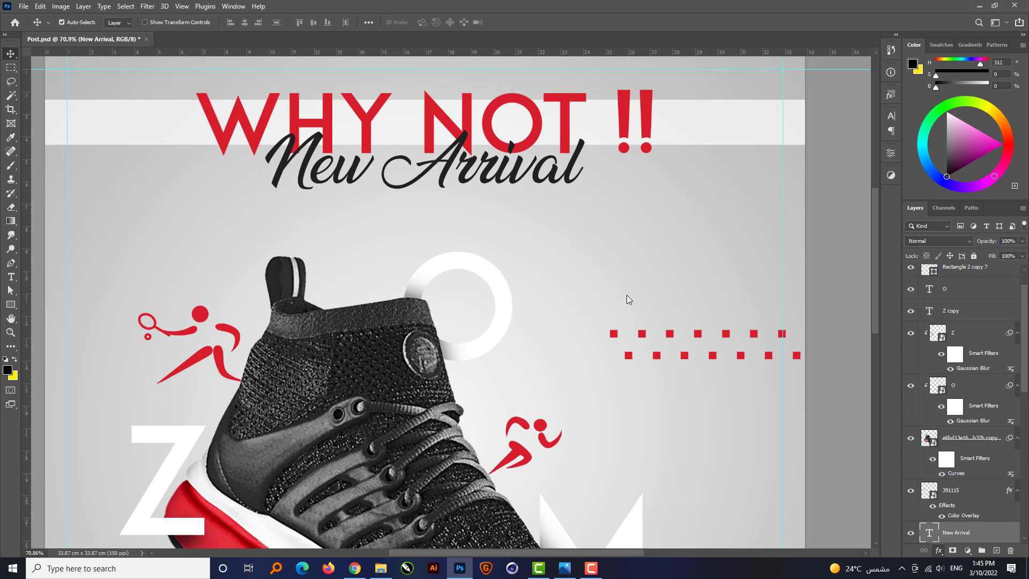
{"action": "left_click_drag", "start_coordinate": [412, 134], "coordinate": [410, 134]}
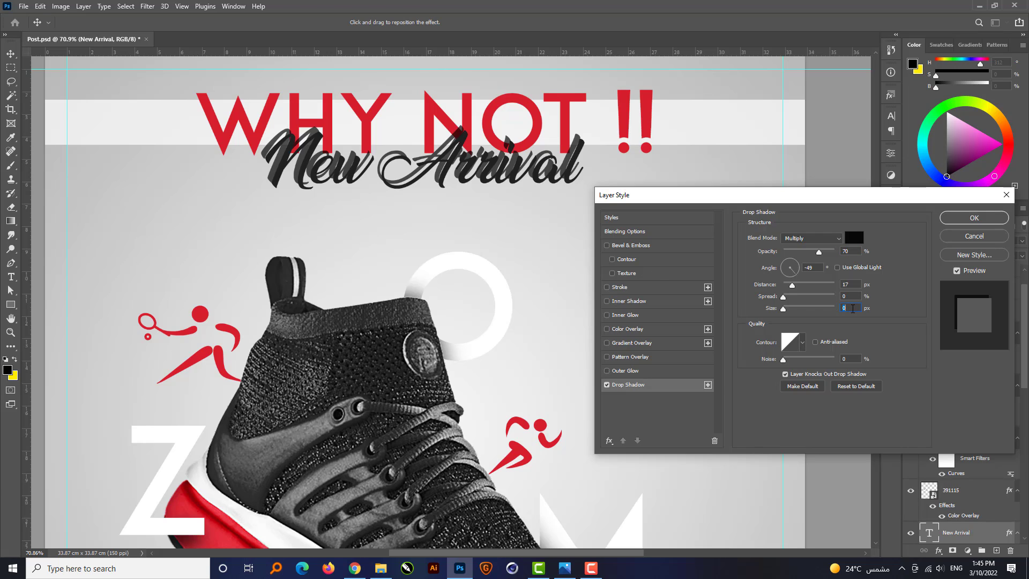
Set the New Arrival drop shadow to 30% opacity and a size of 10 px.
{"action": "type", "text": "30"}
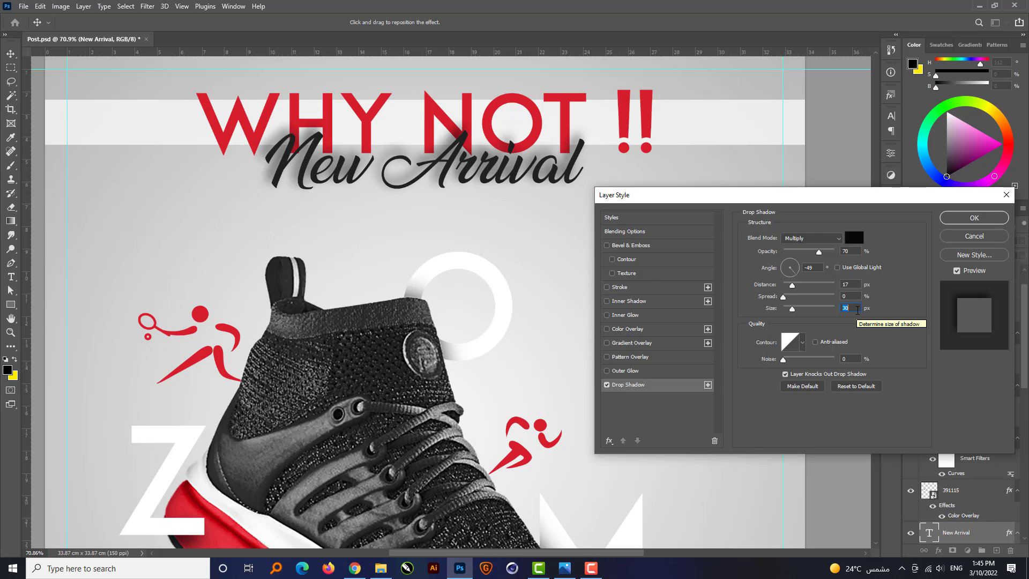
{"action": "type", "text": "20"}
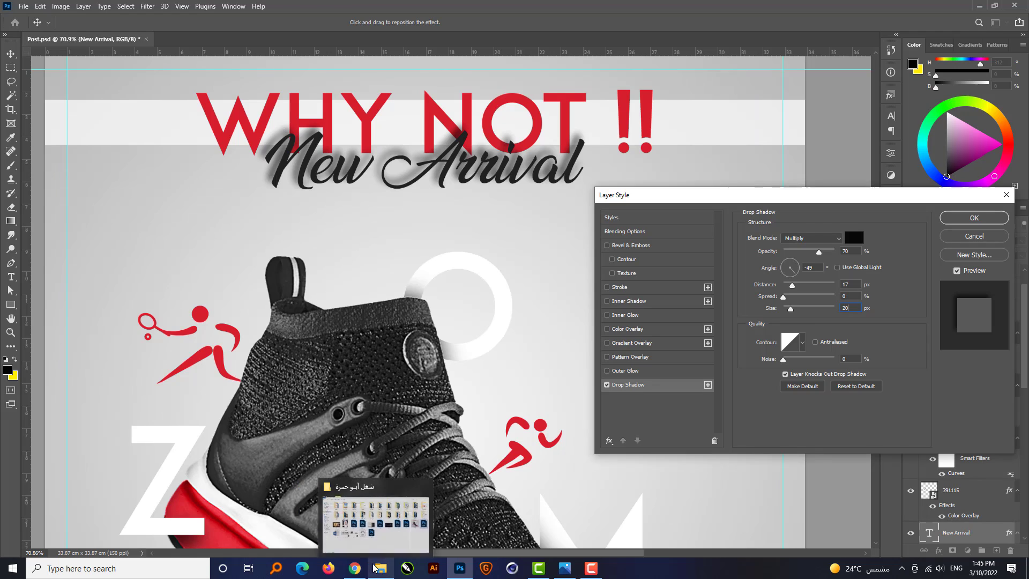
{"action": "double_click", "coordinate": [852, 251]}
{"action": "type", "text": "30"}
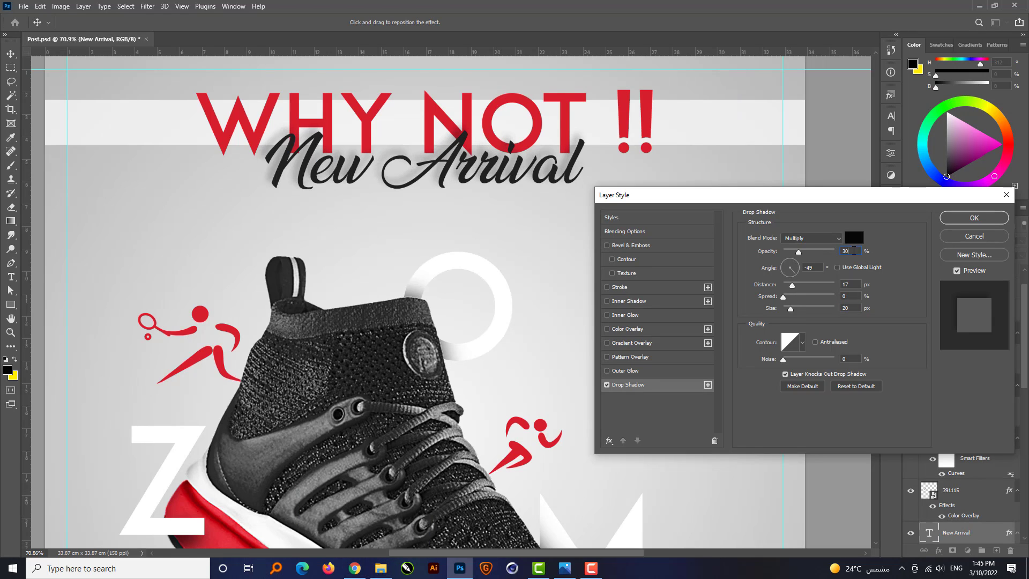
{"action": "left_click", "coordinate": [851, 307]}
{"action": "type", "text": "10"}
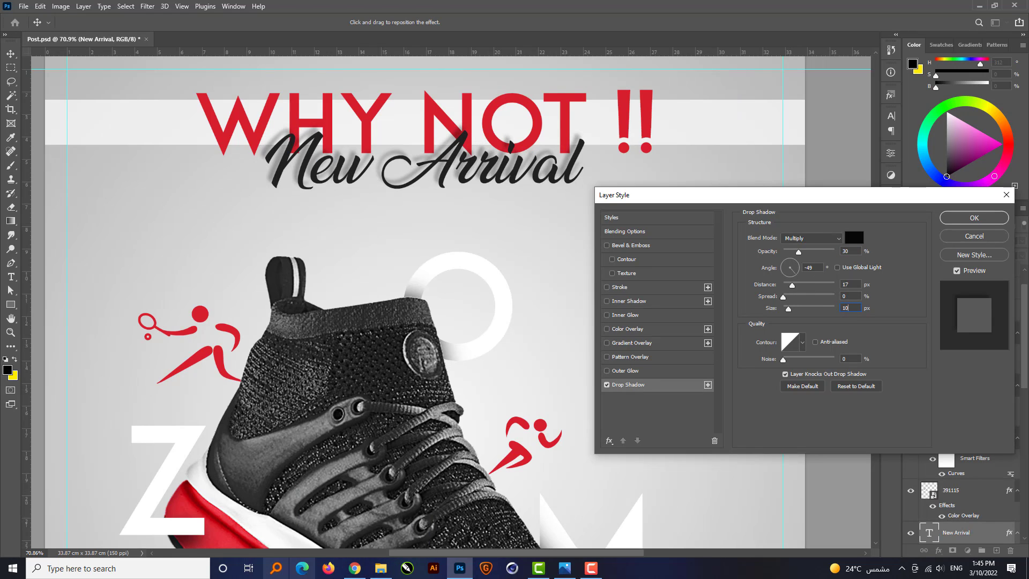
Set the drop shadow's angle to -45° and distance to 14 px, and apply the layer style.
{"action": "mouse_move", "coordinate": [354, 573]}
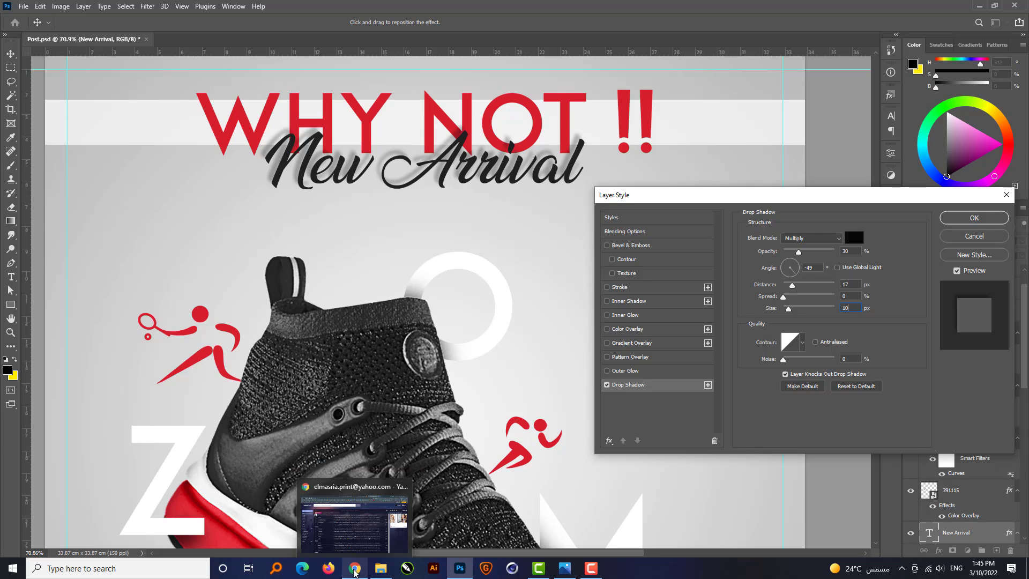
{"action": "double_click", "coordinate": [820, 267]}
{"action": "type", "text": "45"}
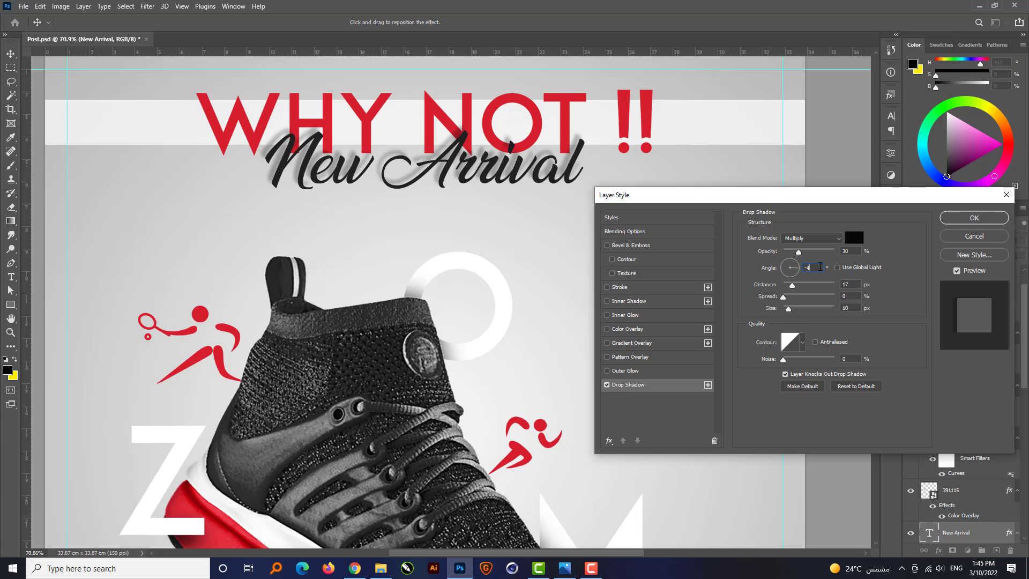
{"action": "double_click", "coordinate": [860, 283]}
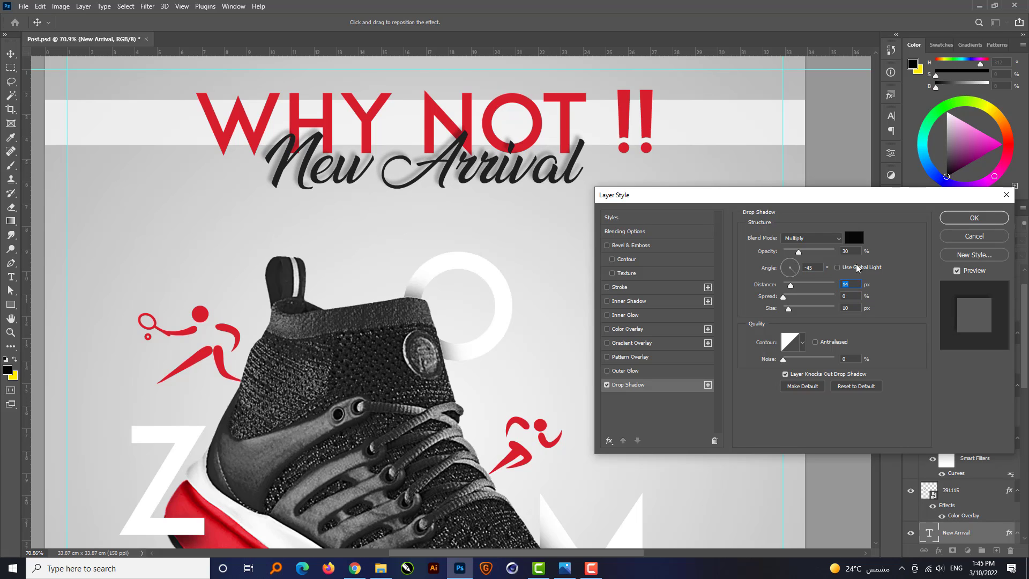
{"action": "key", "text": "Return"}
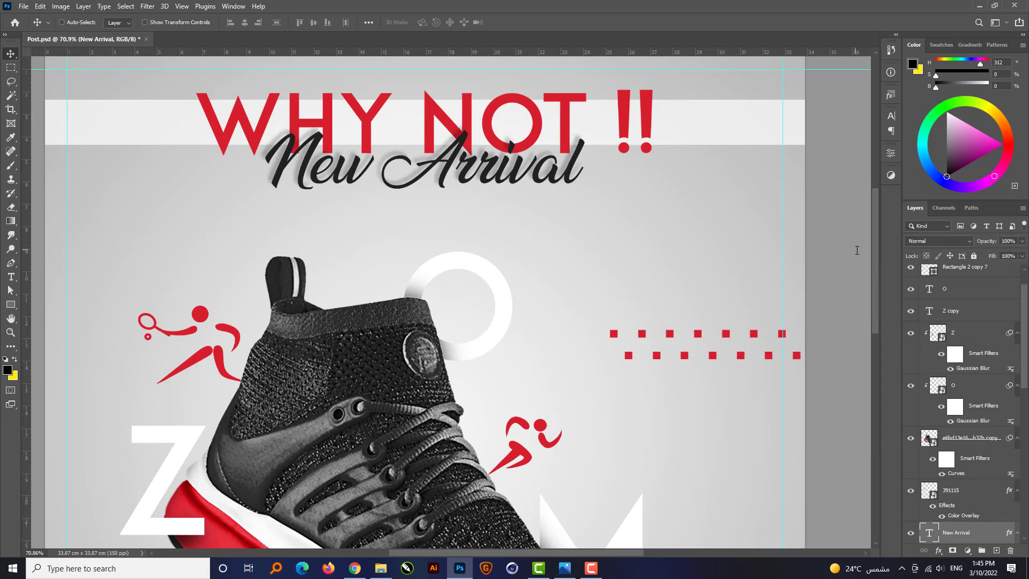
{"action": "key", "text": "ctrl+0"}
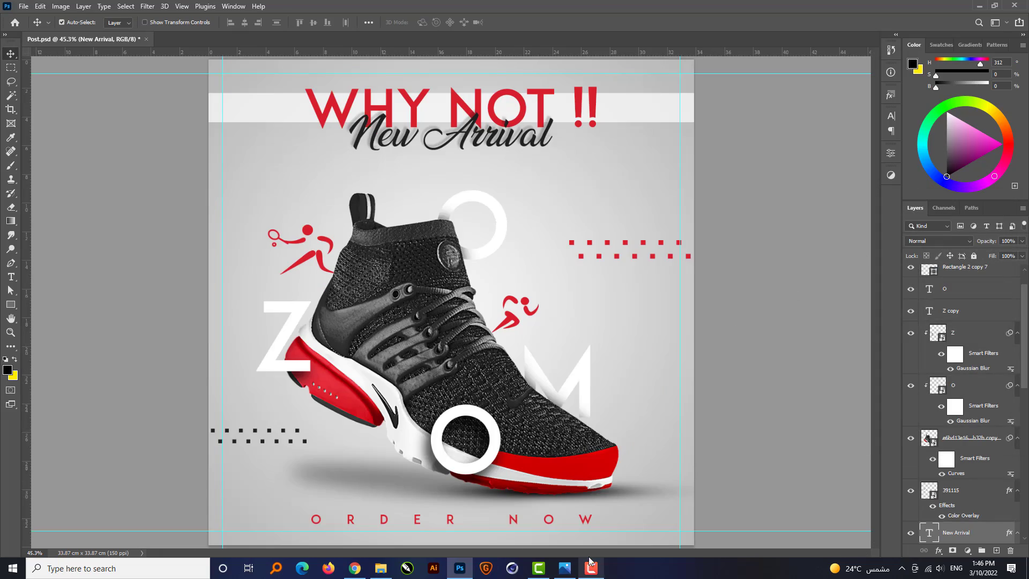